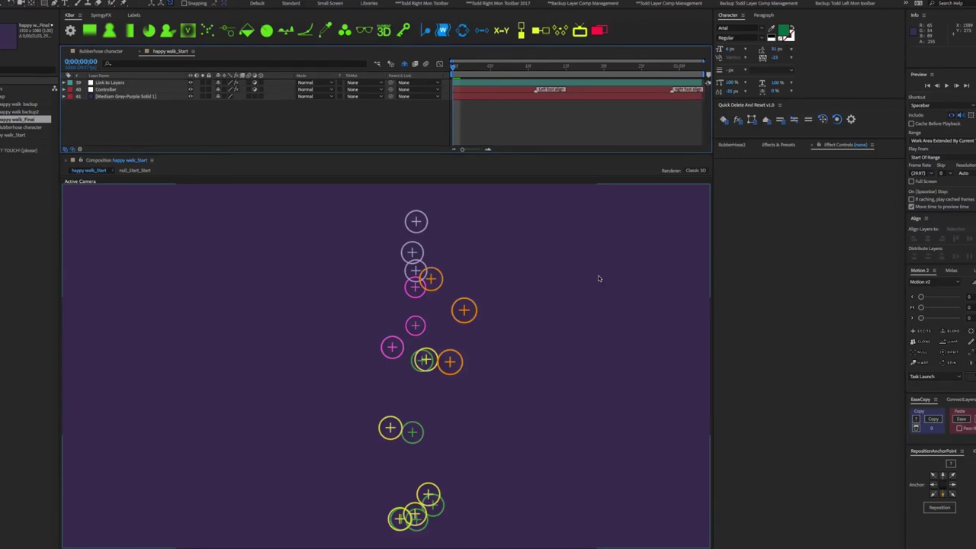
- Play back the happy walk_Start walk cycle to watch the joint markers animate
{"action": "key", "text": "space"}
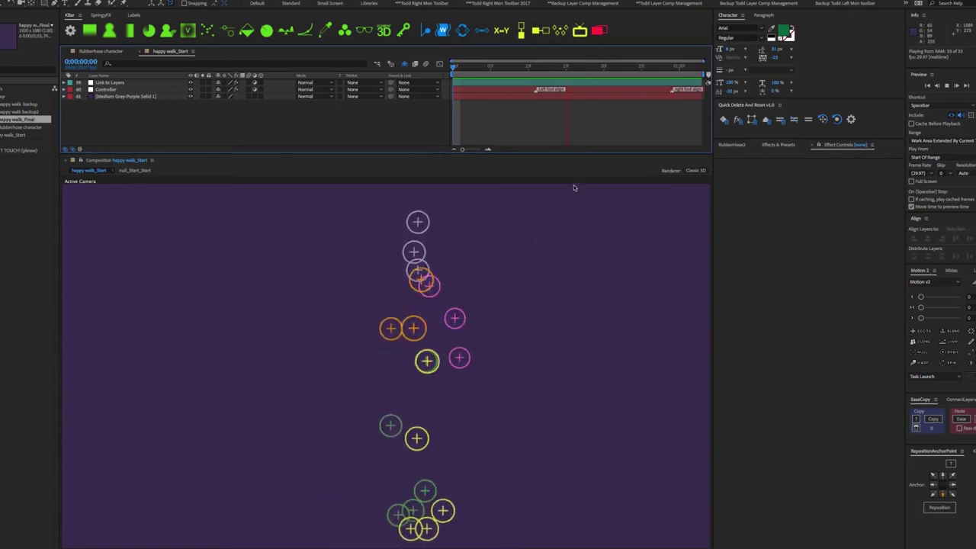
- Select the Controller layer and show joint labels for the head, both arms and both legs
{"action": "left_click_drag", "start_coordinate": [227, 154], "coordinate": [226, 273]}
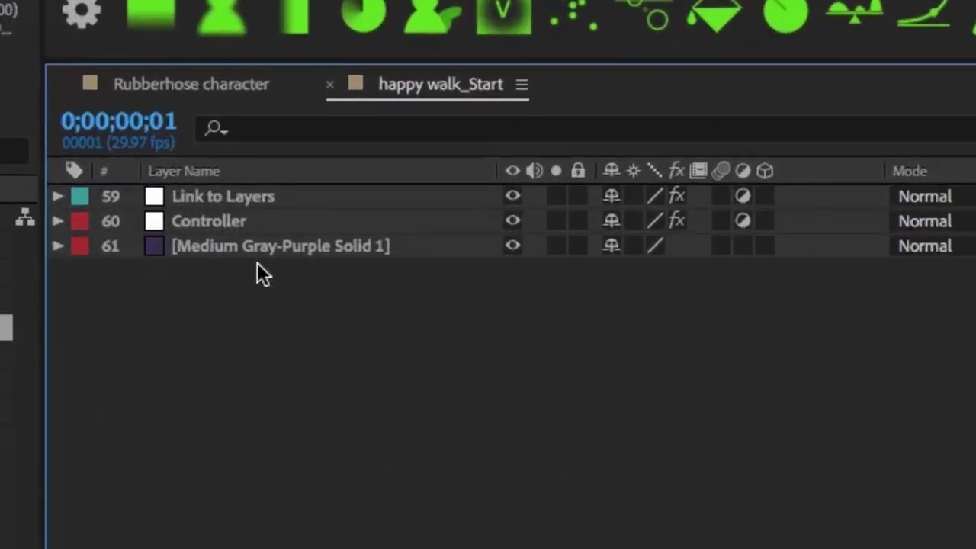
{"action": "left_click", "coordinate": [235, 230]}
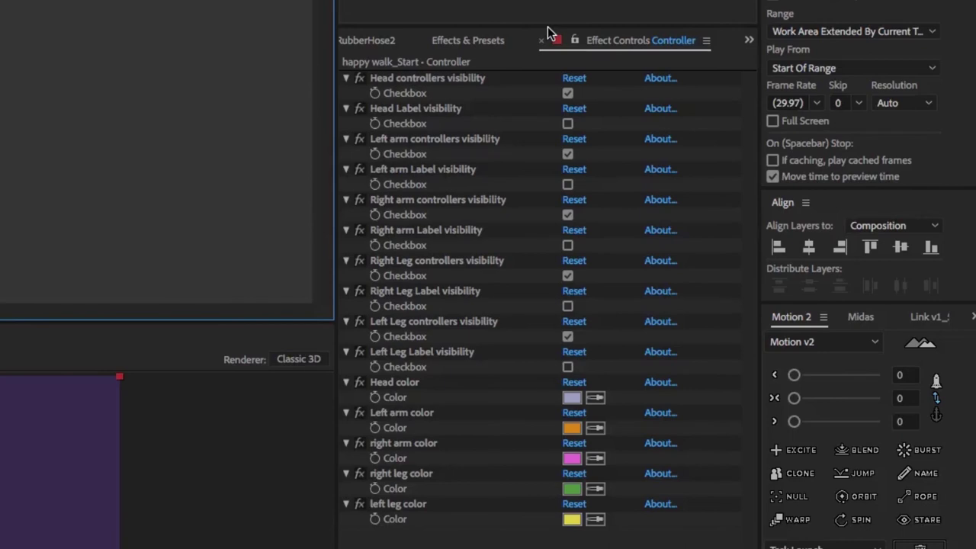
{"action": "left_click", "coordinate": [568, 124]}
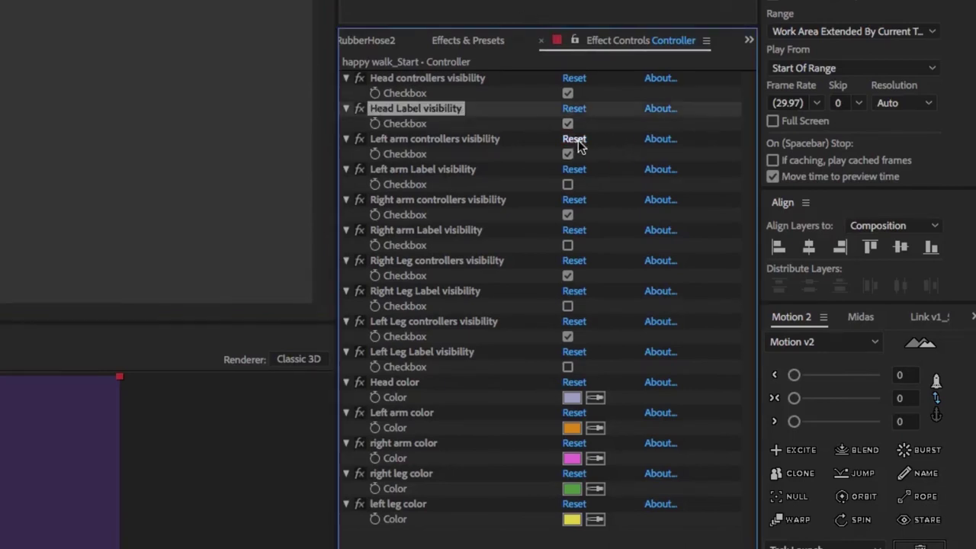
{"action": "left_click", "coordinate": [568, 183]}
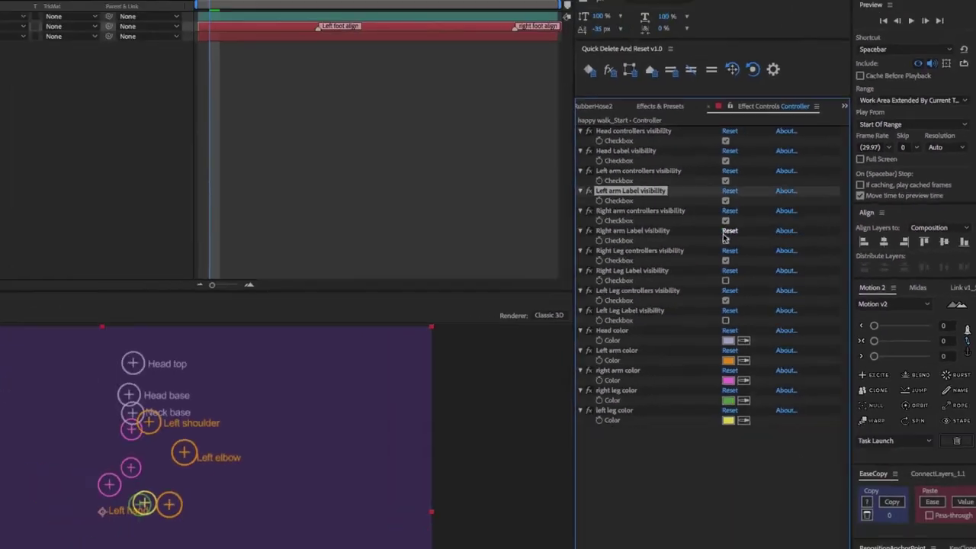
{"action": "left_click", "coordinate": [725, 240]}
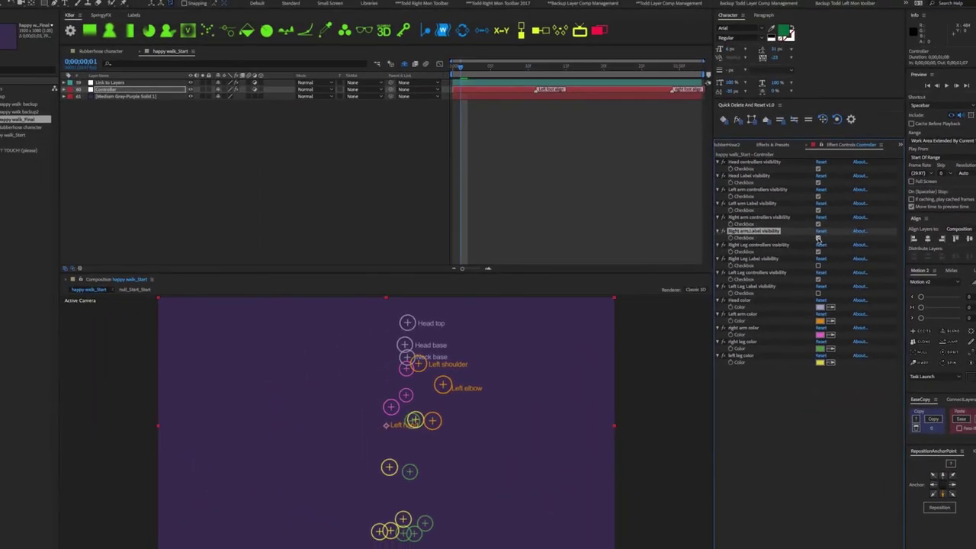
{"action": "left_click", "coordinate": [725, 281]}
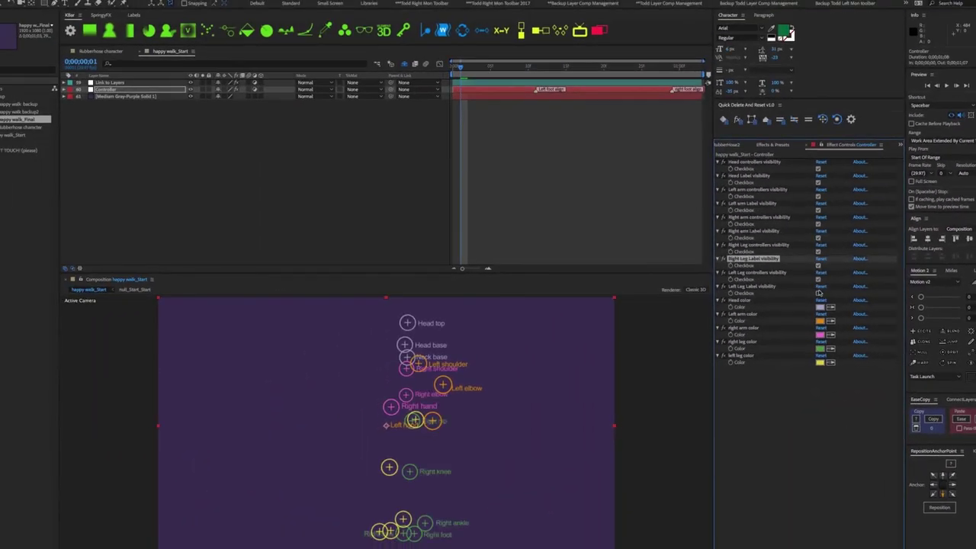
{"action": "left_click", "coordinate": [817, 292]}
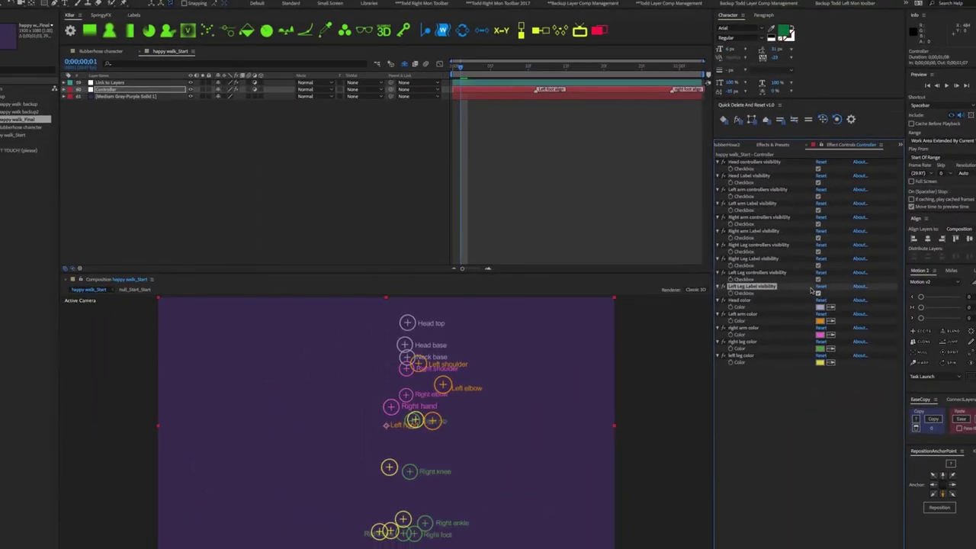
- Hide all the leg, arm and head joint labels again
{"action": "left_click_drag", "start_coordinate": [526, 272], "coordinate": [537, 76]}
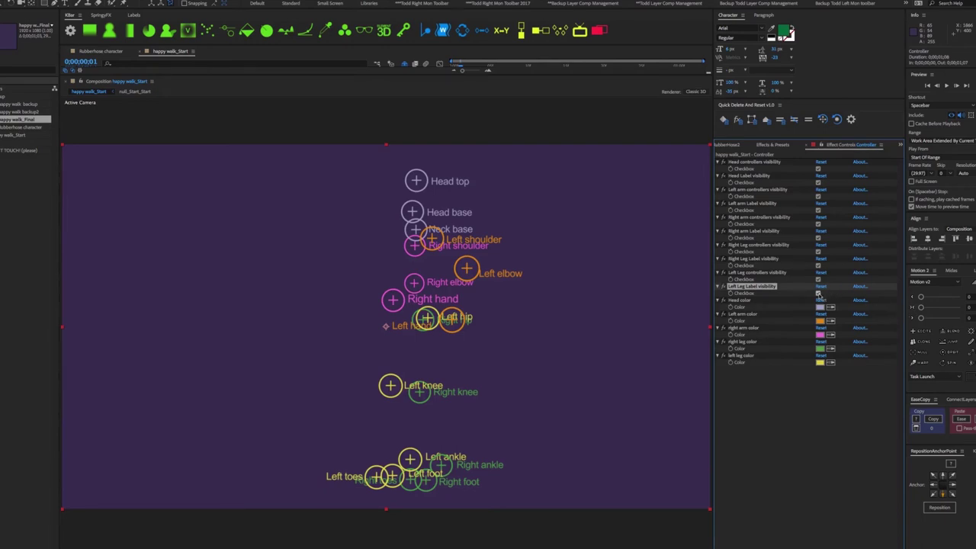
{"action": "left_click", "coordinate": [818, 293]}
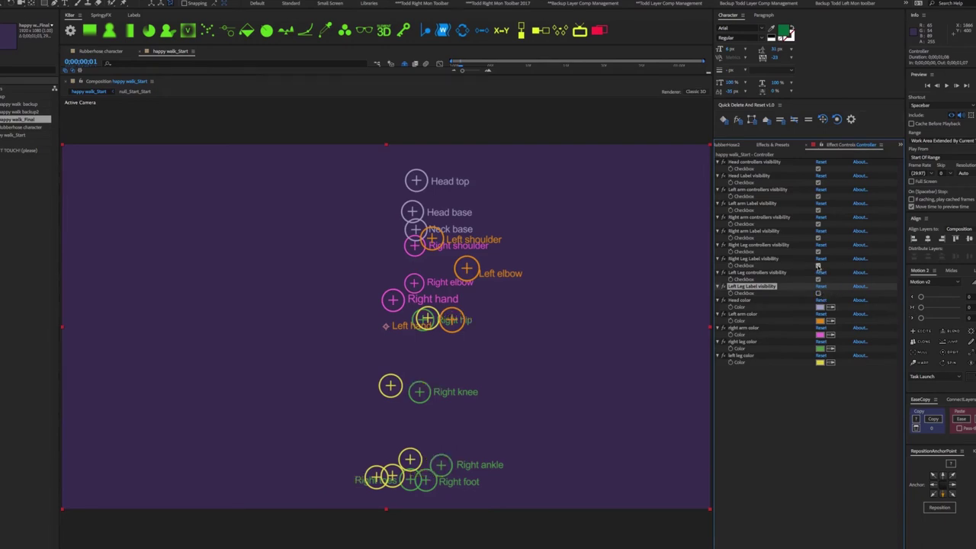
{"action": "left_click", "coordinate": [817, 265]}
{"action": "left_click", "coordinate": [818, 238]}
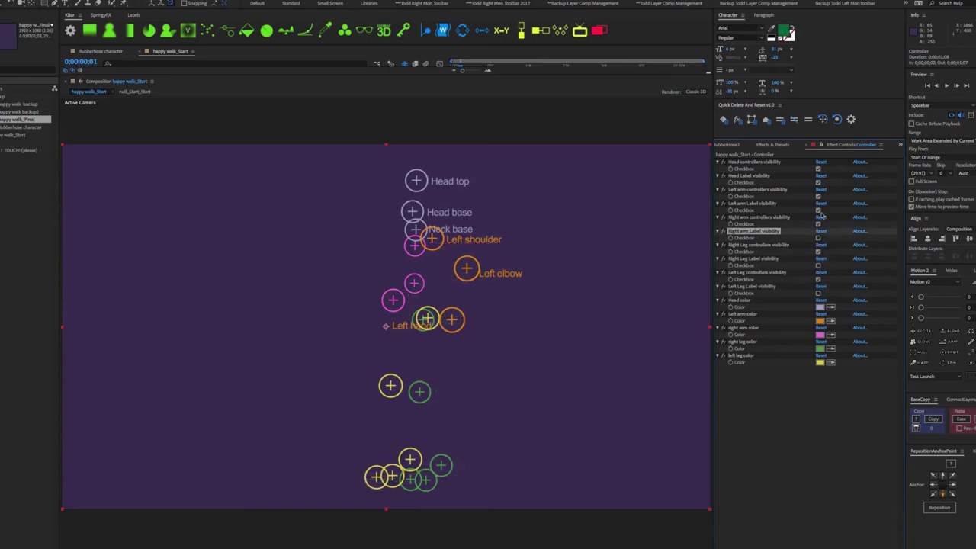
{"action": "left_click", "coordinate": [817, 210]}
{"action": "left_click", "coordinate": [818, 183]}
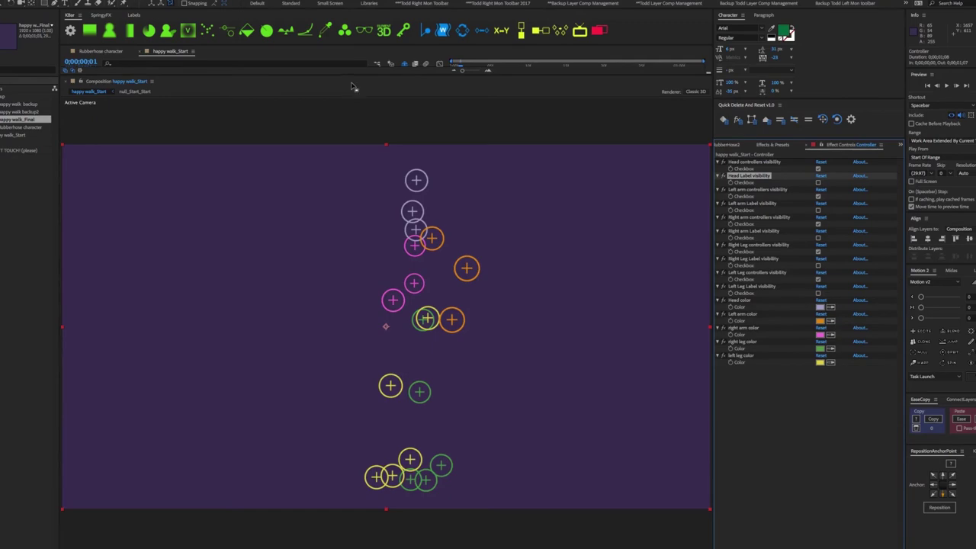
- Resize the panels and select the Link to Layers layer to view its joint links
{"action": "left_click_drag", "start_coordinate": [350, 75], "coordinate": [349, 131]}
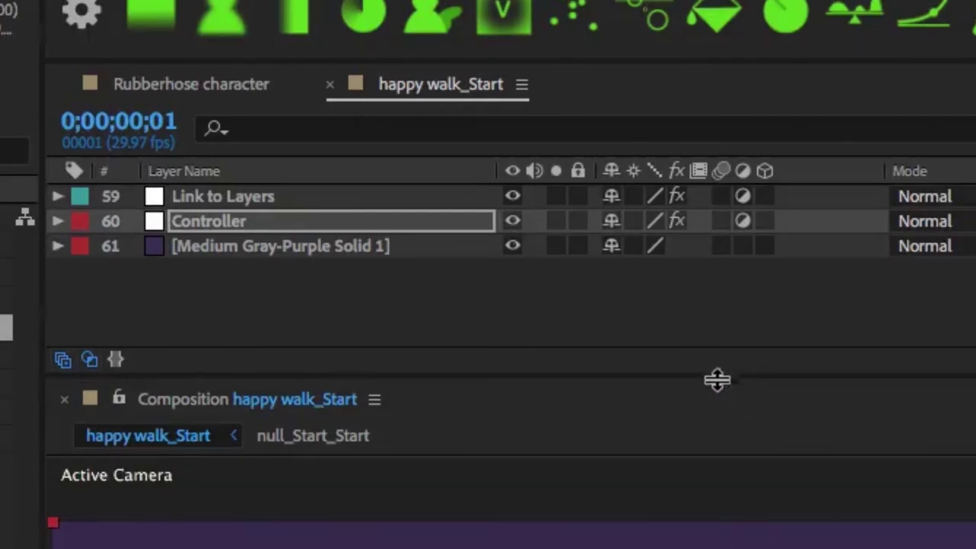
{"action": "left_click_drag", "start_coordinate": [721, 395], "coordinate": [721, 545]}
{"action": "left_click", "coordinate": [225, 200]}
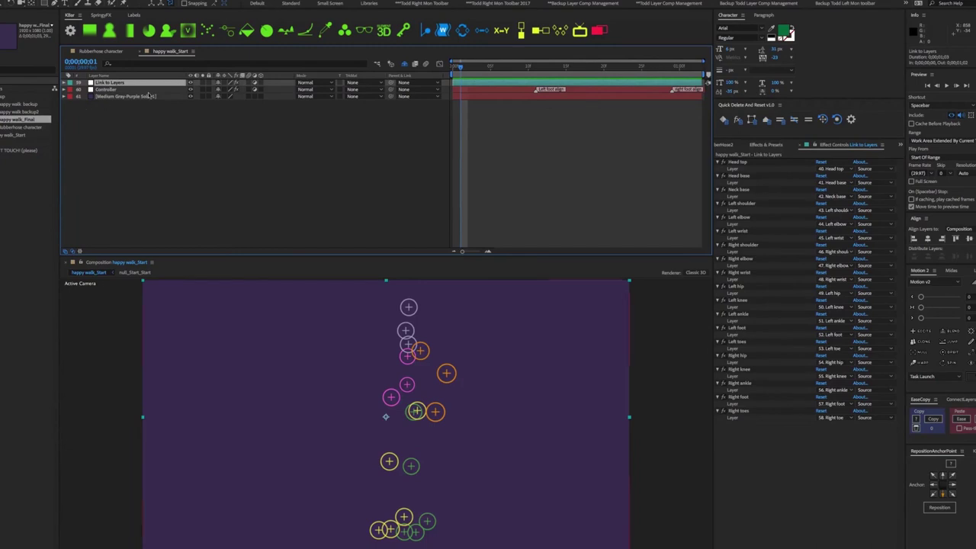
- Toggle Shy to reveal the hidden null and body-part layers, then hide them again
{"action": "left_click", "coordinate": [404, 64]}
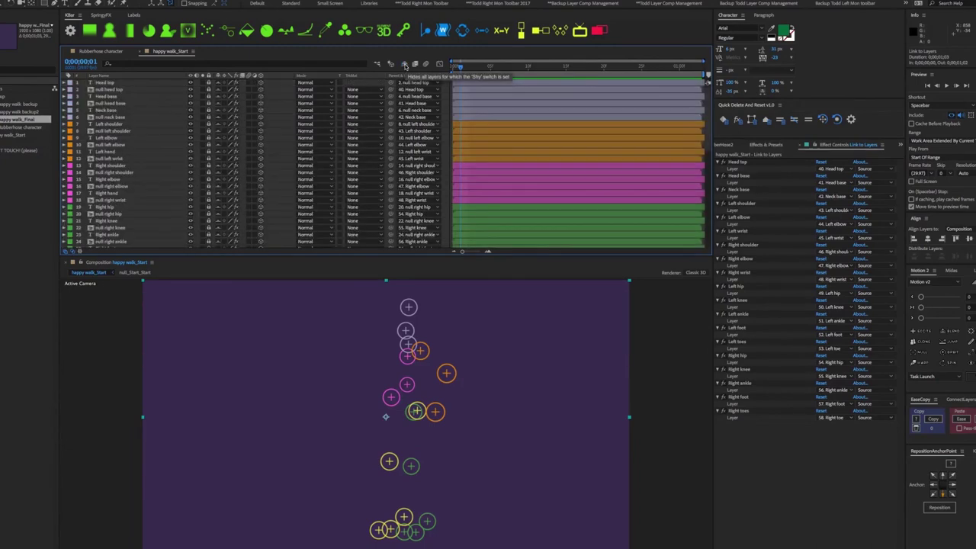
{"action": "double_click", "coordinate": [157, 51]}
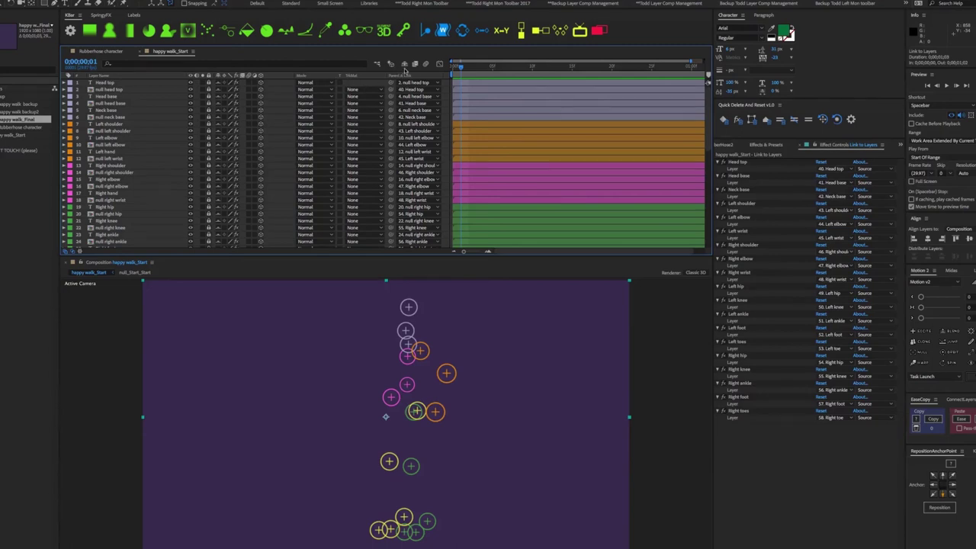
{"action": "left_click", "coordinate": [404, 65]}
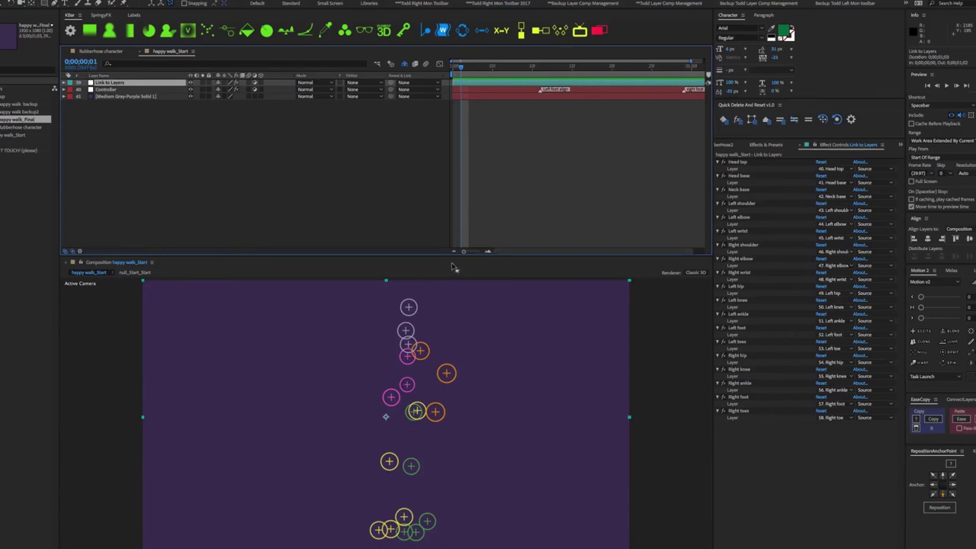
{"action": "left_click_drag", "start_coordinate": [437, 227], "coordinate": [432, 132]}
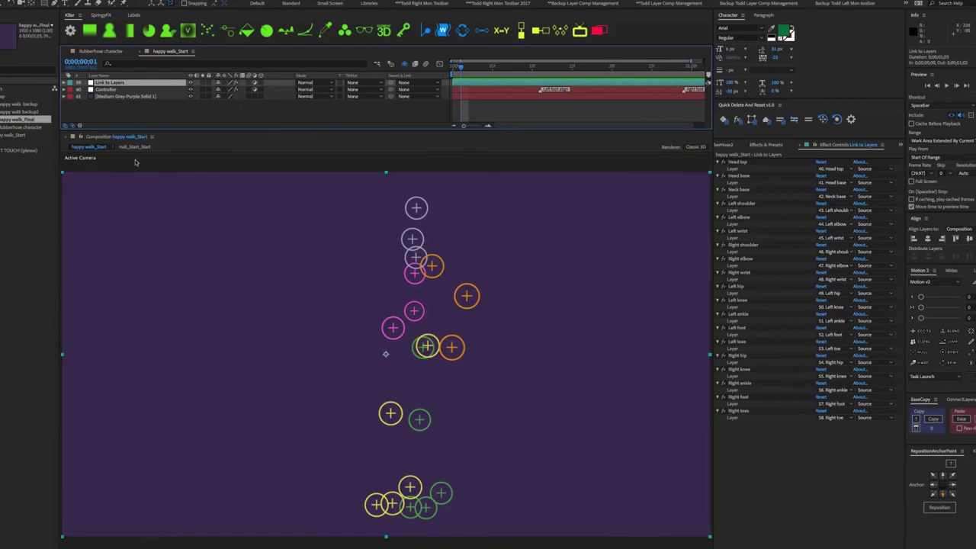
- Open the Rubberhose character composition and enlarge its layer list and view
{"action": "double_click", "coordinate": [29, 128]}
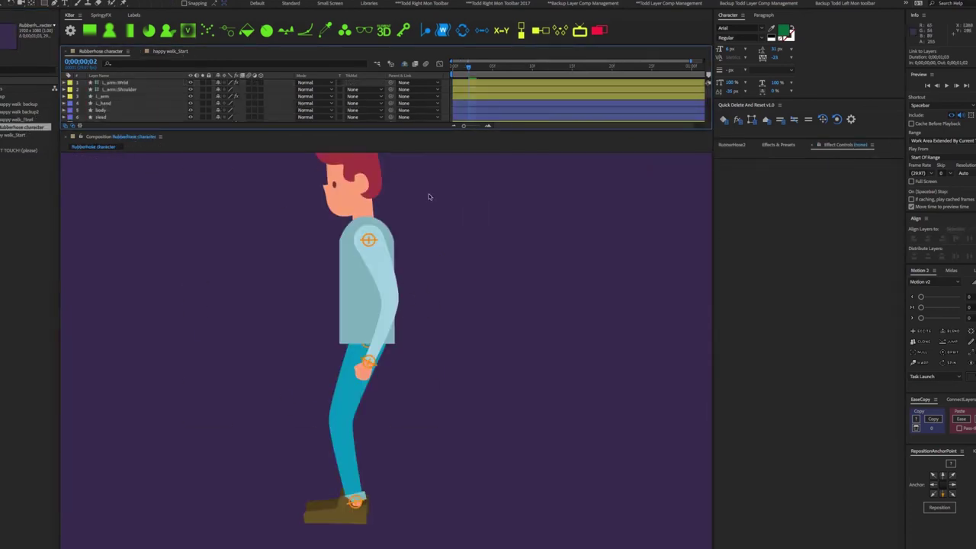
{"action": "scroll", "coordinate": [344, 212], "scroll_direction": "down", "scroll_amount": 2}
{"action": "left_click", "coordinate": [457, 229]}
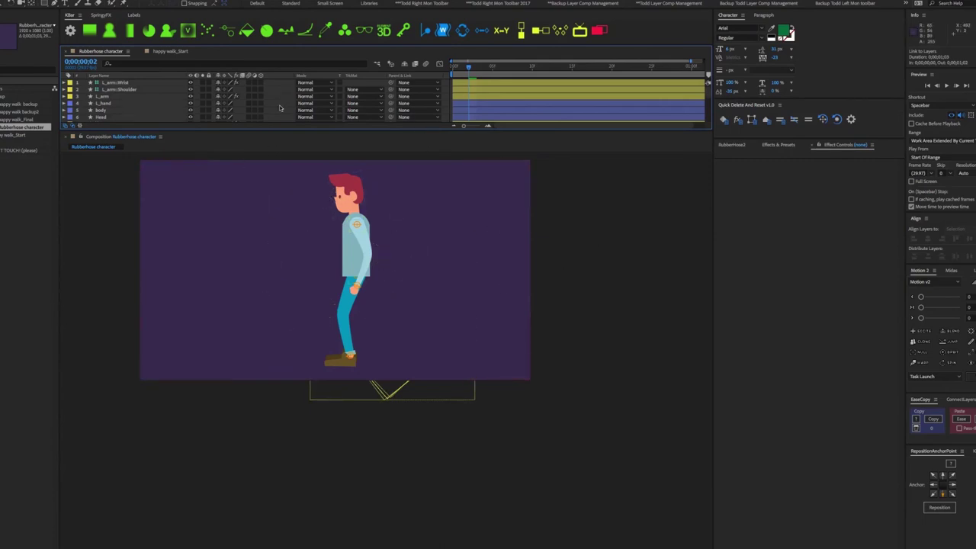
{"action": "left_click_drag", "start_coordinate": [290, 130], "coordinate": [289, 270]}
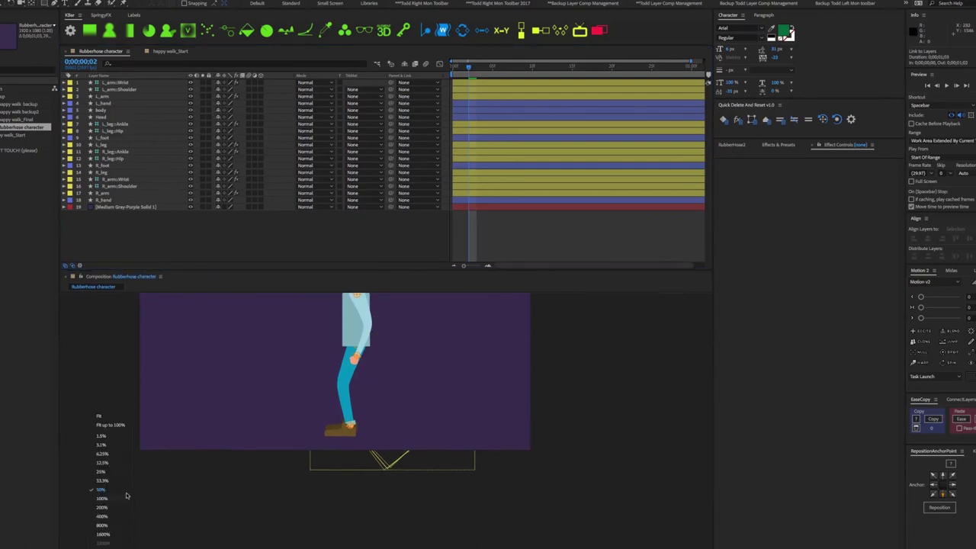
{"action": "left_click", "coordinate": [114, 423]}
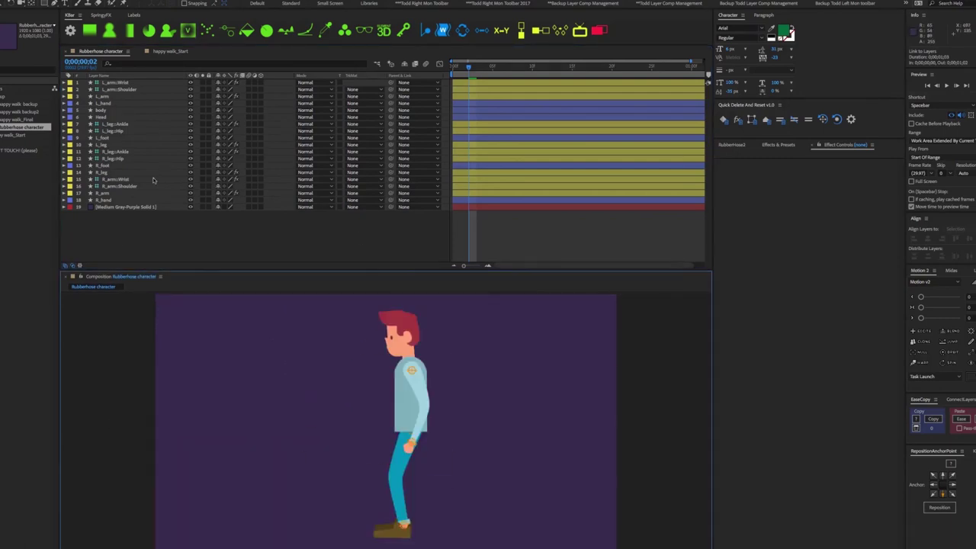
- Copy all 18 character layers into happy walk_Start, placing them below Controller above the solid
{"action": "left_click", "coordinate": [119, 86]}
{"action": "key", "text": "ctrl+a"}
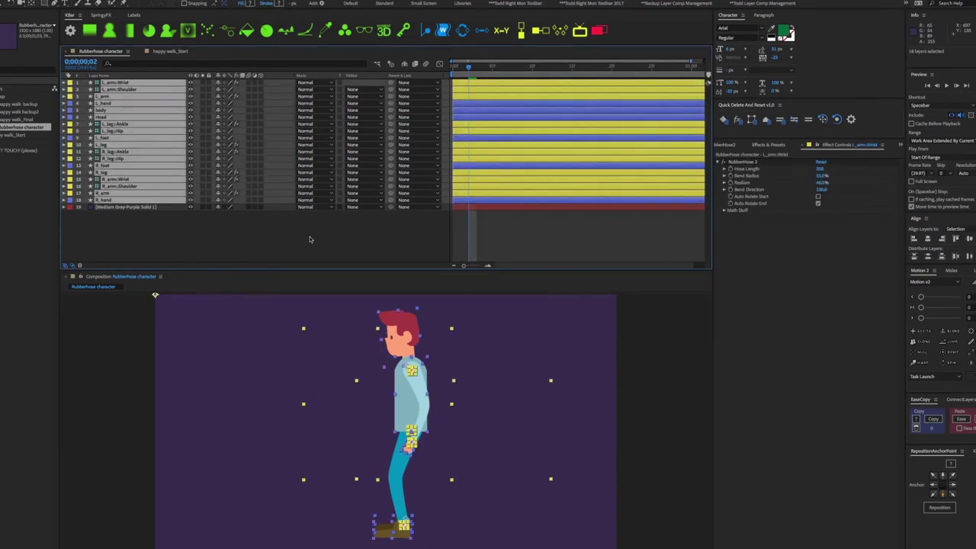
{"action": "key", "text": "ctrl+c"}
{"action": "left_click", "coordinate": [168, 52]}
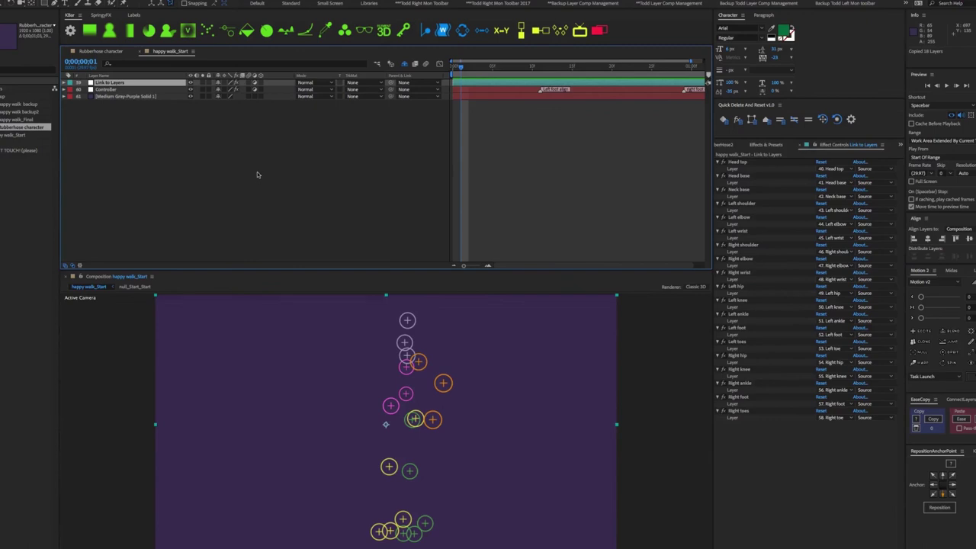
{"action": "key", "text": "ctrl+v"}
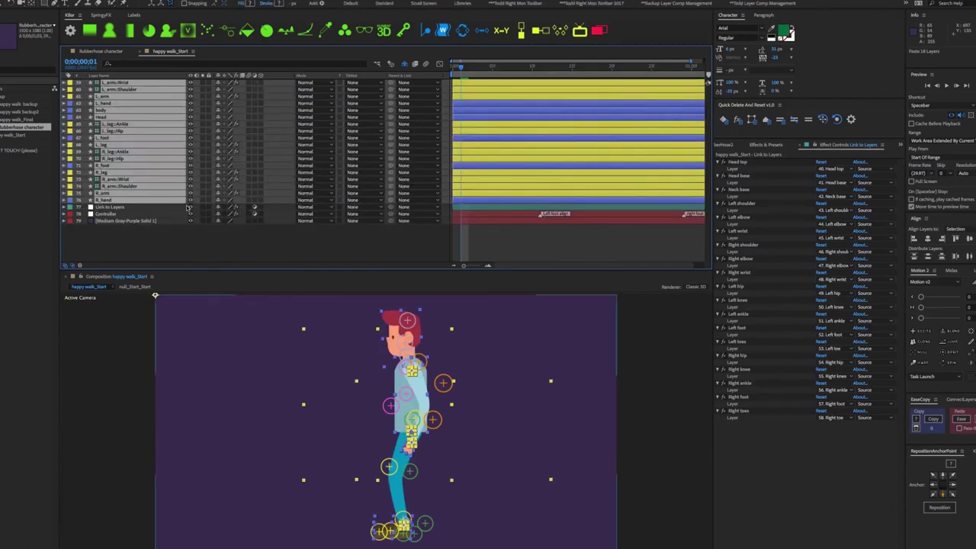
{"action": "left_click_drag", "start_coordinate": [153, 204], "coordinate": [155, 220]}
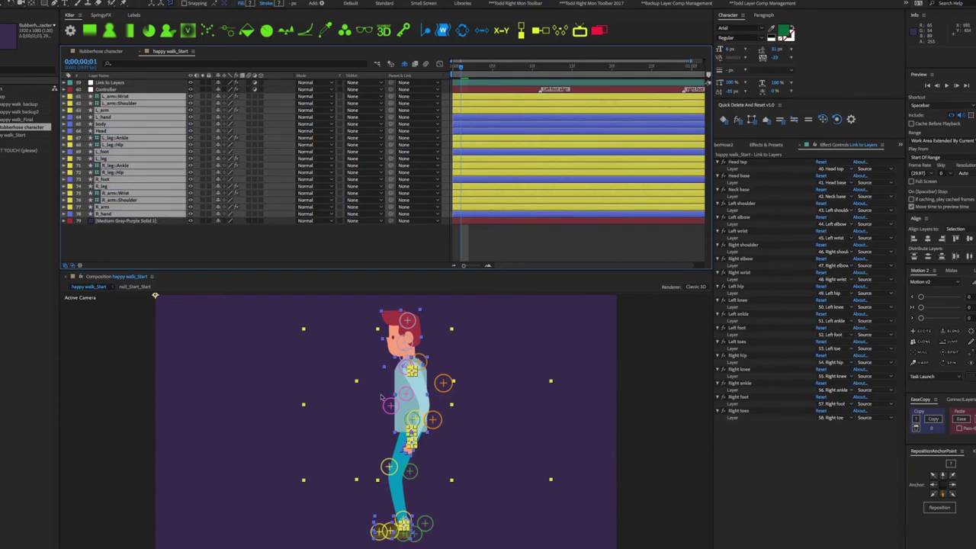
- Deselect all layers and select L_arm to view its Stroke Width, Taper % and End ButtCap
{"action": "left_click", "coordinate": [191, 245]}
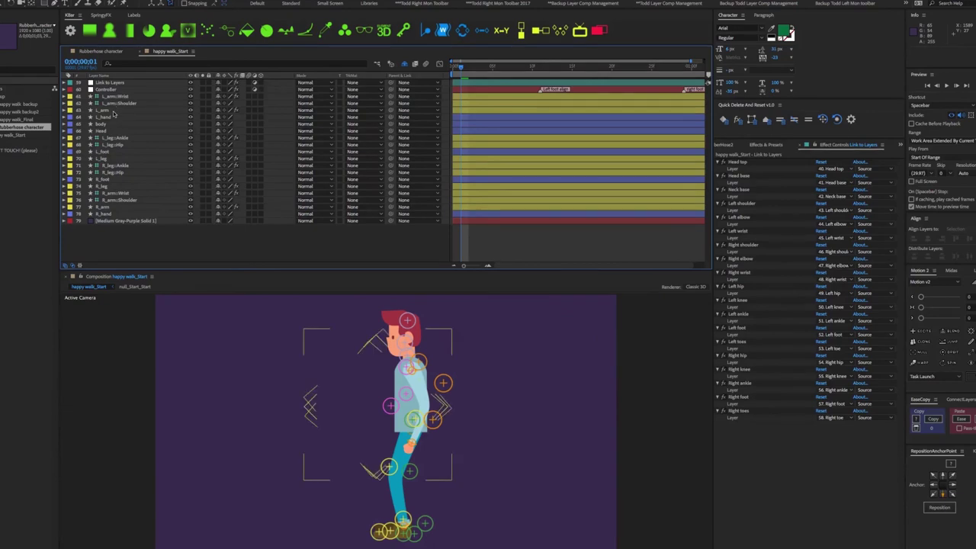
{"action": "left_click", "coordinate": [113, 111]}
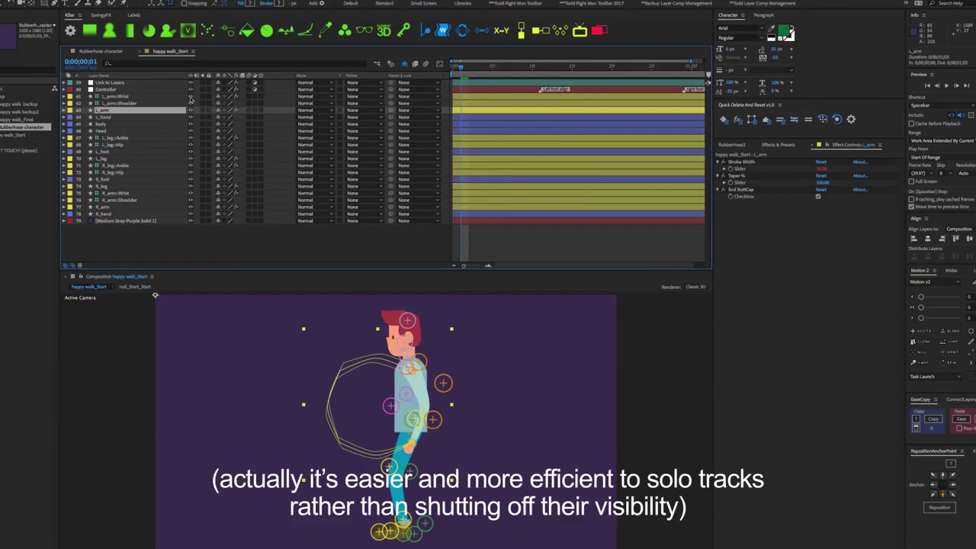
- Hide all layers except Link to Layers, Controller and L_arm, then show the joint assignments
{"action": "left_click_drag", "start_coordinate": [189, 98], "coordinate": [190, 218]}
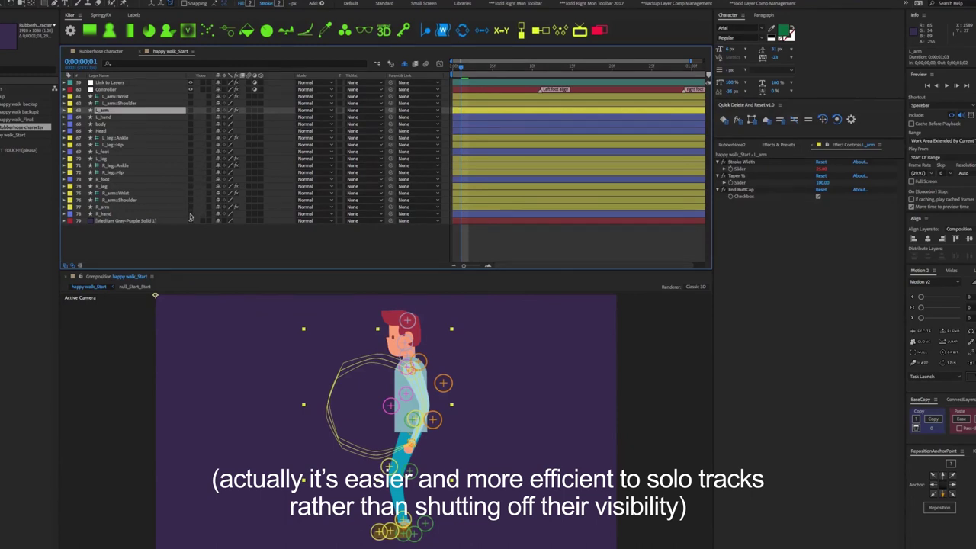
{"action": "left_click", "coordinate": [190, 110]}
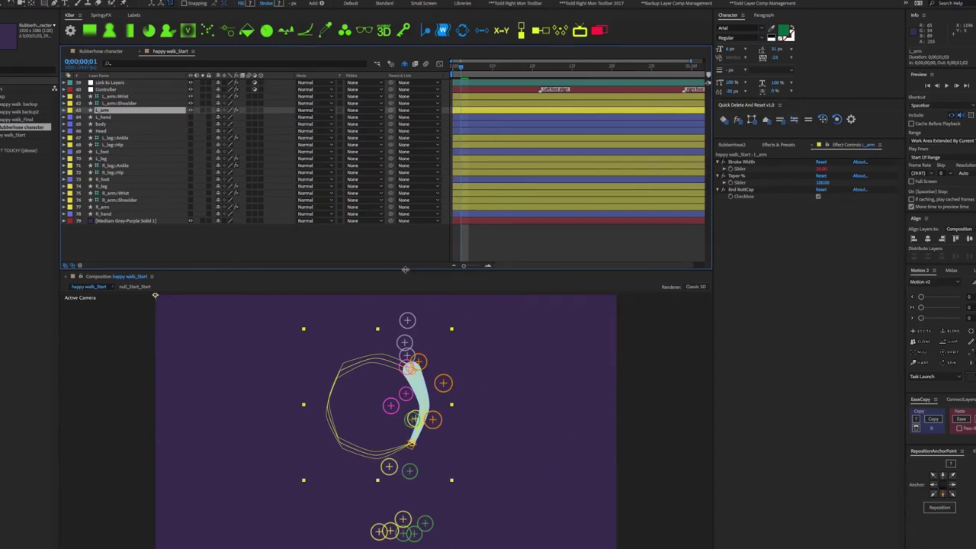
{"action": "left_click_drag", "start_coordinate": [404, 269], "coordinate": [408, 134]}
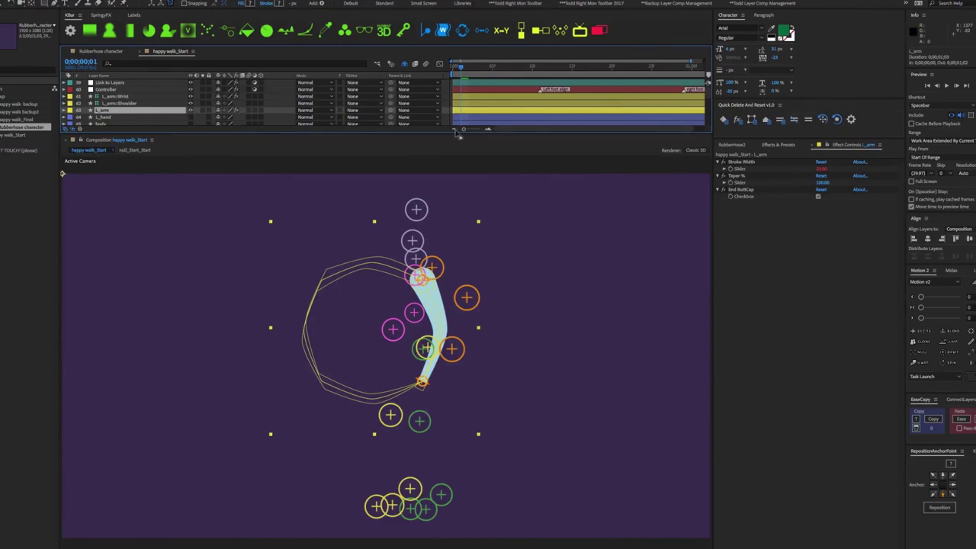
{"action": "left_click_drag", "start_coordinate": [217, 133], "coordinate": [218, 144]}
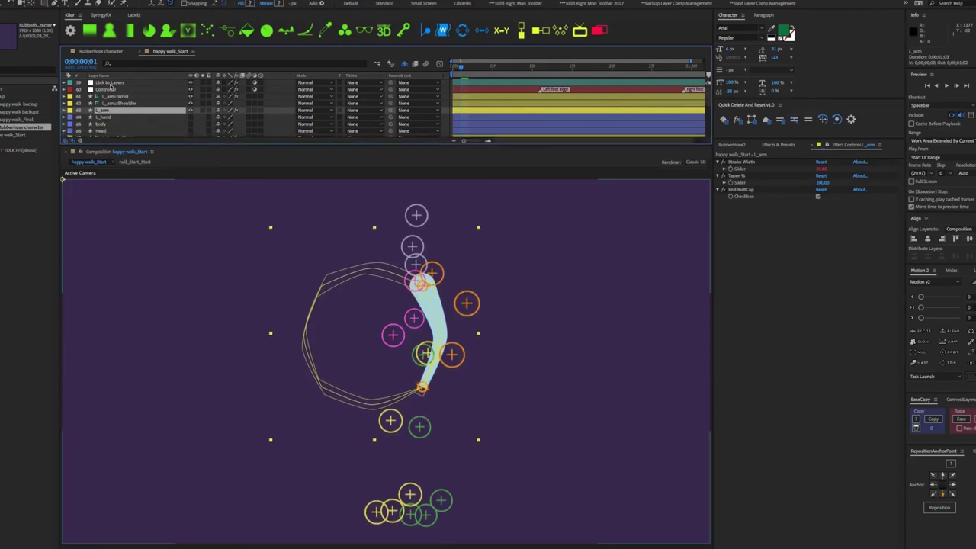
{"action": "left_click", "coordinate": [111, 83]}
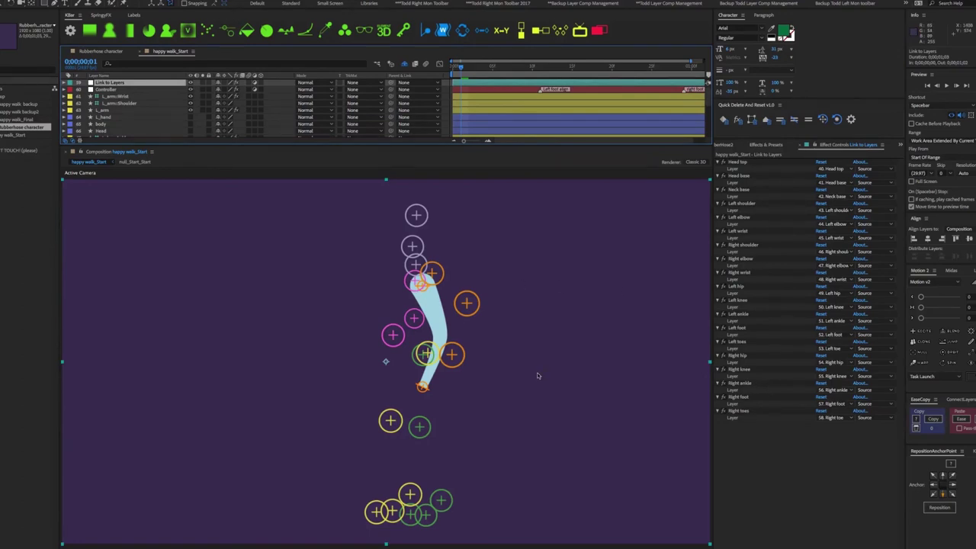
- Hide the left leg, head, right arm and right leg controllers, leaving only the left arm
{"action": "left_click", "coordinate": [96, 90]}
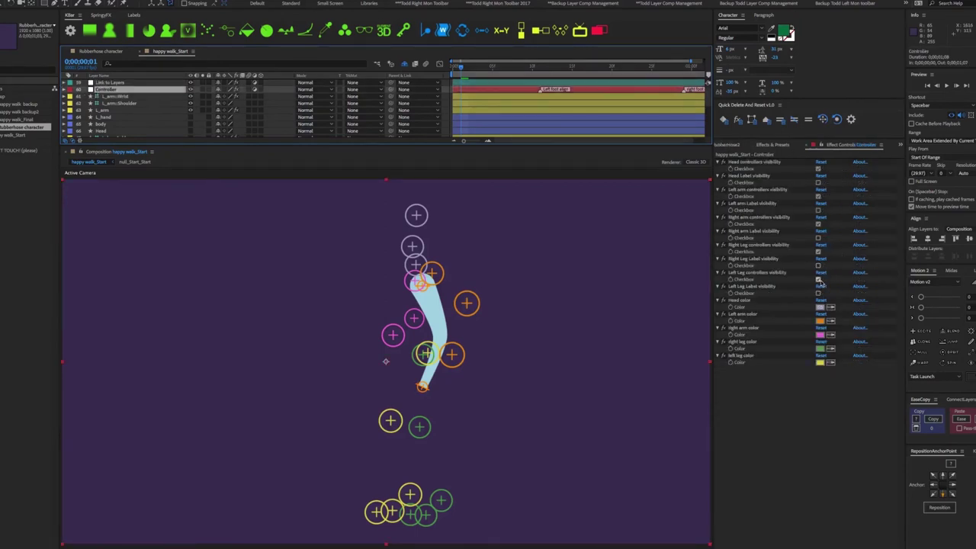
{"action": "left_click", "coordinate": [818, 280]}
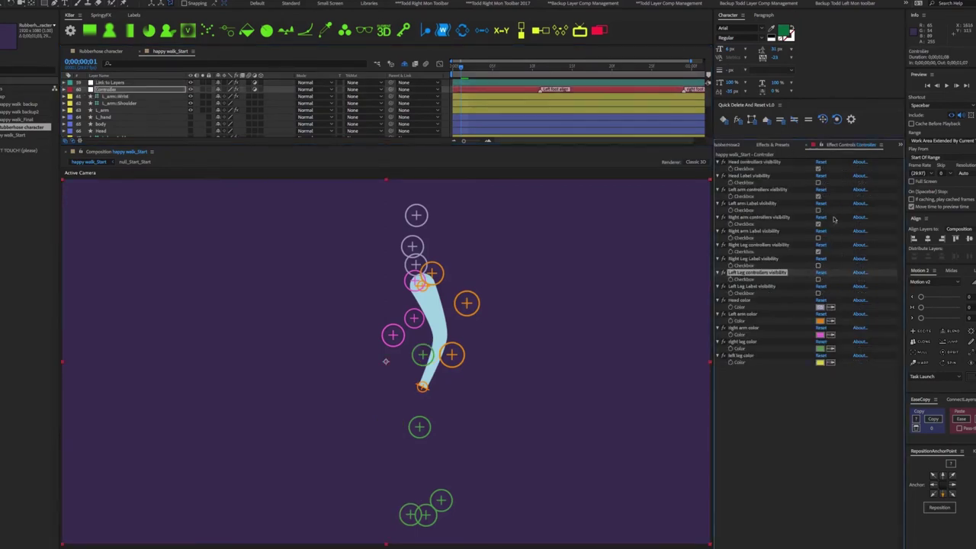
{"action": "left_click", "coordinate": [819, 169]}
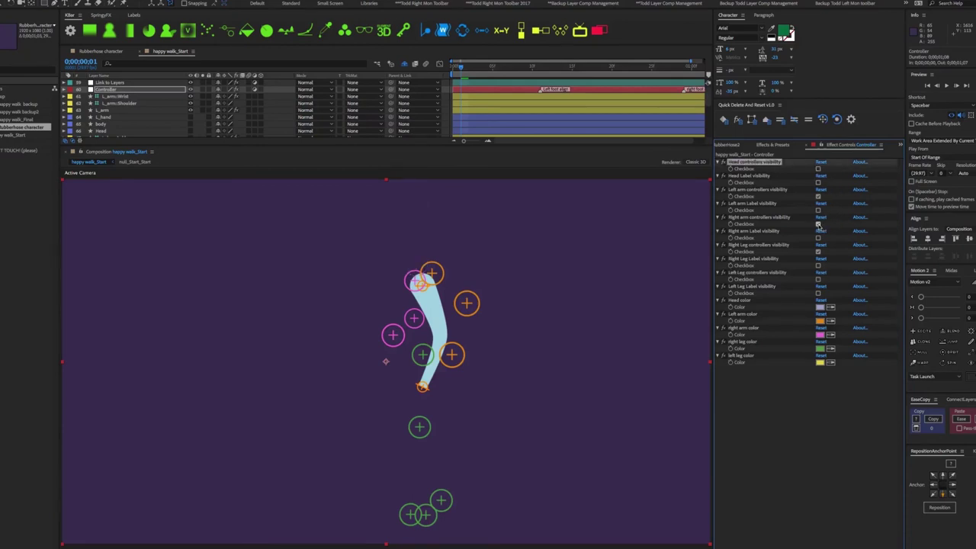
{"action": "left_click", "coordinate": [818, 224]}
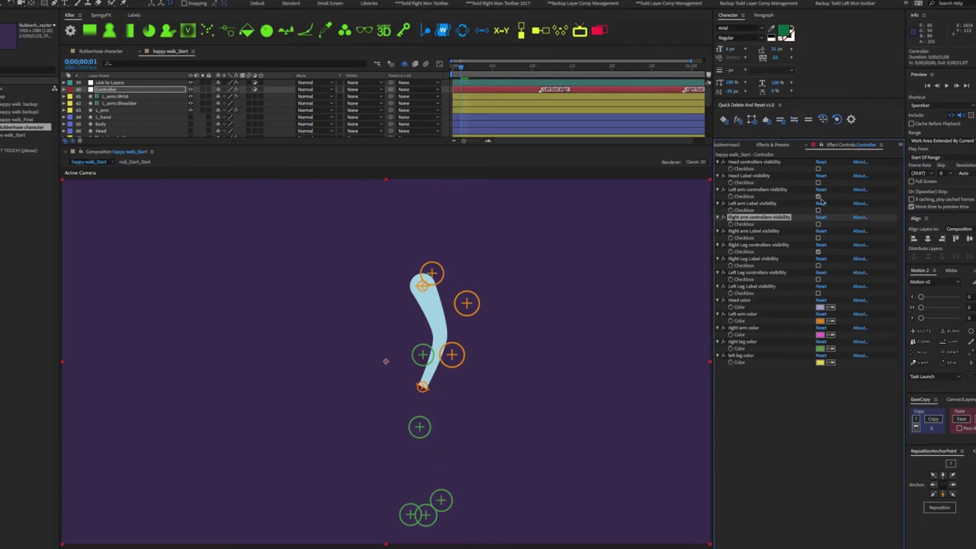
{"action": "left_click", "coordinate": [818, 251]}
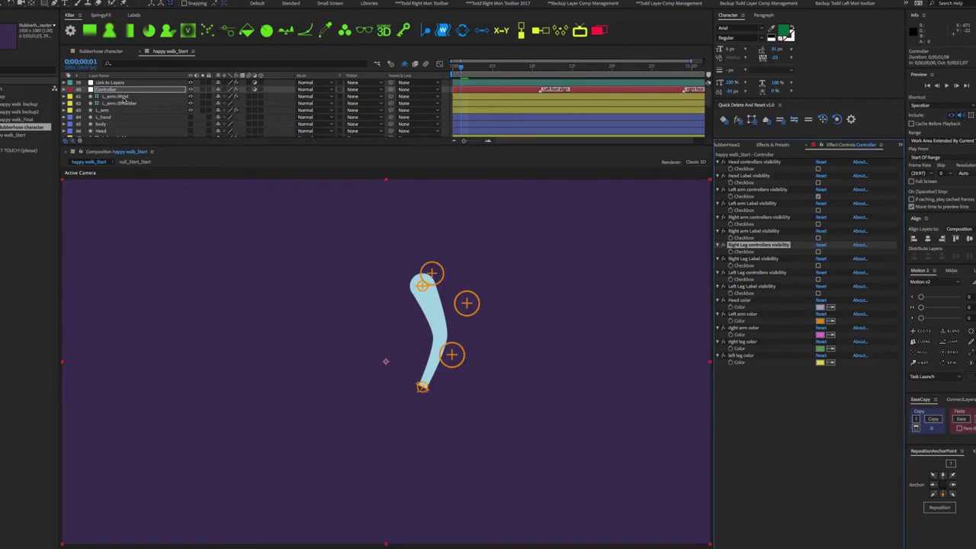
- Bring back the Link to Layers joint settings and select the L_arm::Wrist layer
{"action": "left_click", "coordinate": [110, 84]}
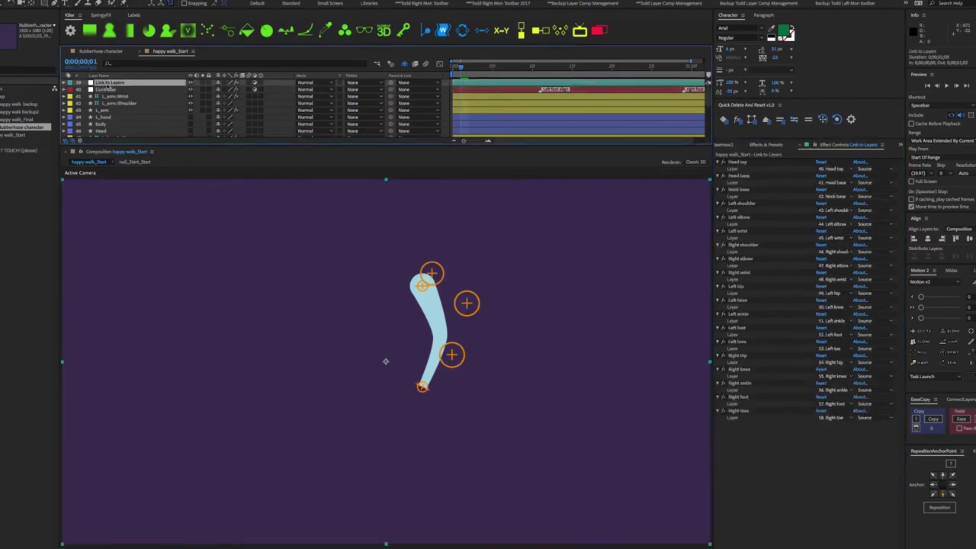
{"action": "left_click", "coordinate": [814, 146]}
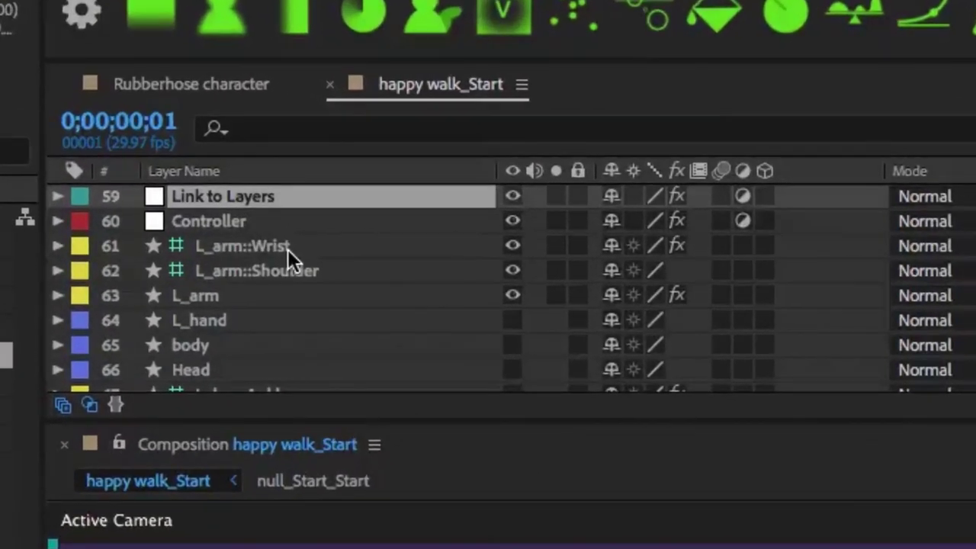
{"action": "left_click", "coordinate": [287, 249]}
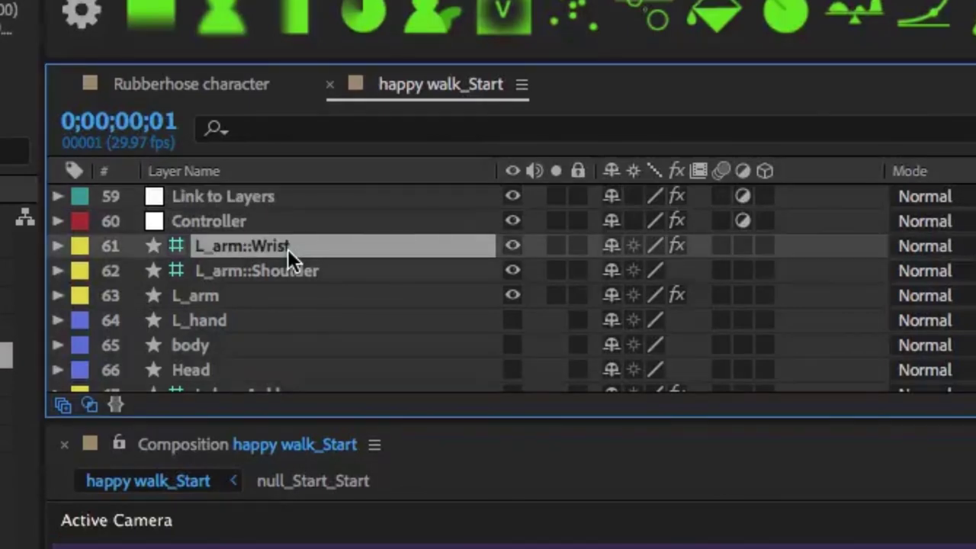
- Link L_arm::Wrist Position to the Left wrist joint with a .to_comp([0,0]) expression
{"action": "key", "text": "p"}
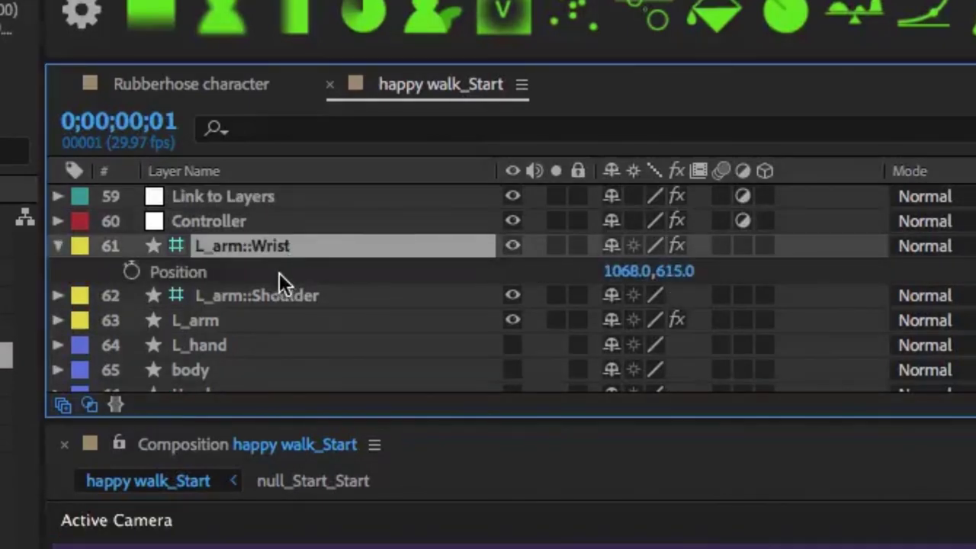
{"action": "left_click", "coordinate": [130, 276], "text": "alt"}
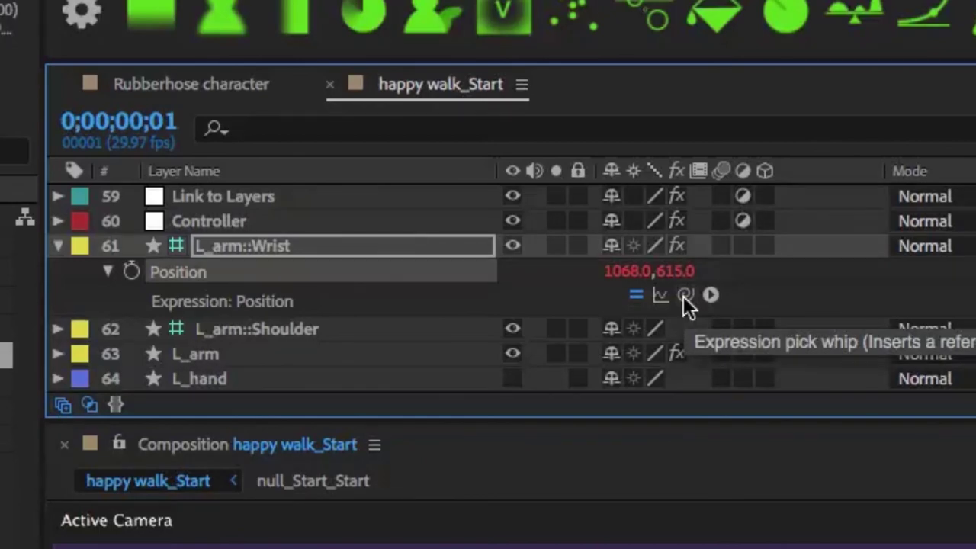
{"action": "left_click_drag", "start_coordinate": [685, 296], "coordinate": [453, 216]}
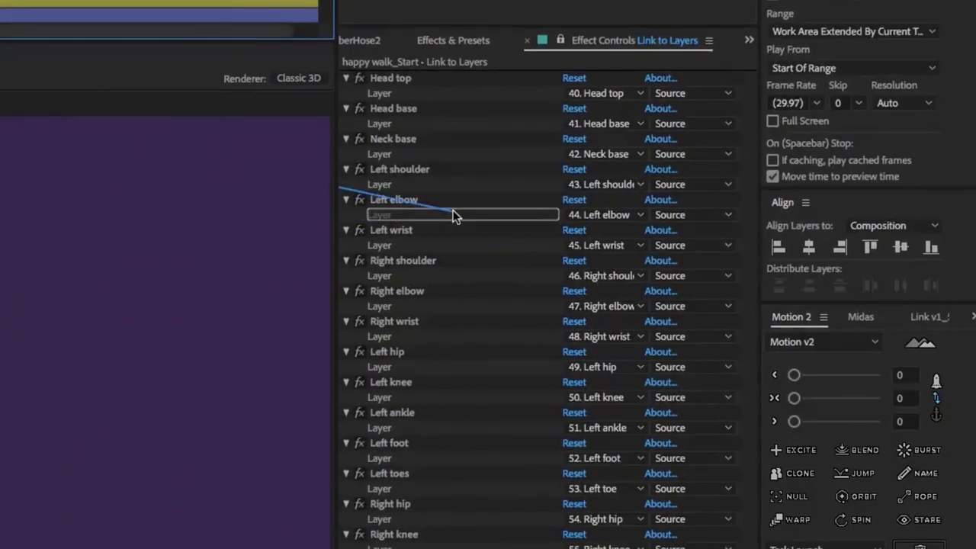
{"action": "left_click_drag", "start_coordinate": [453, 216], "coordinate": [406, 244]}
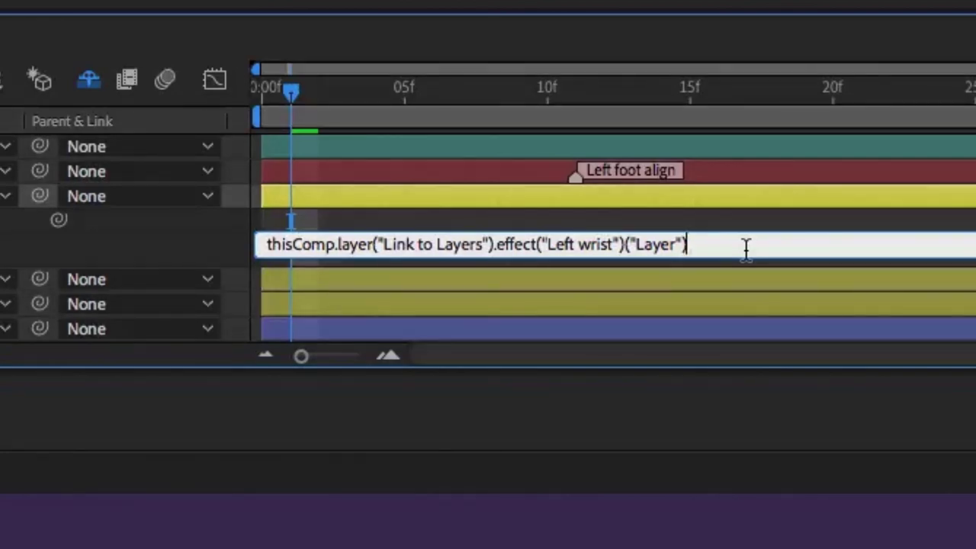
{"action": "type", "text": ".to_comp"}
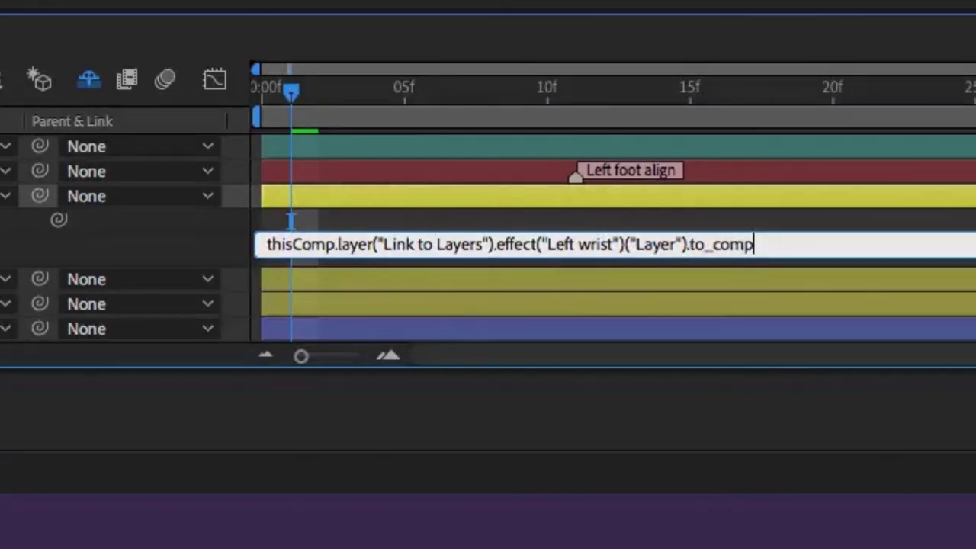
{"action": "type", "text": "([0,0]"}
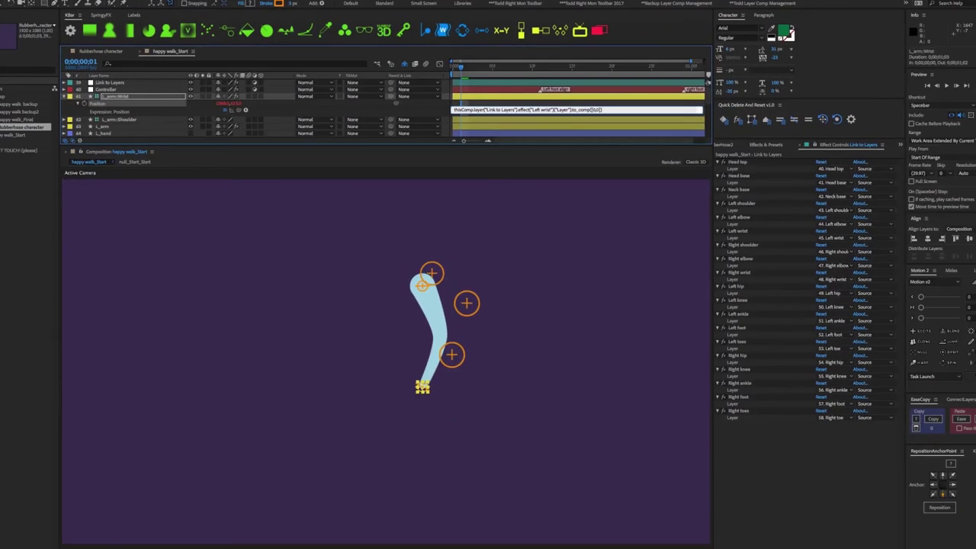
{"action": "key", "text": "KP_Enter"}
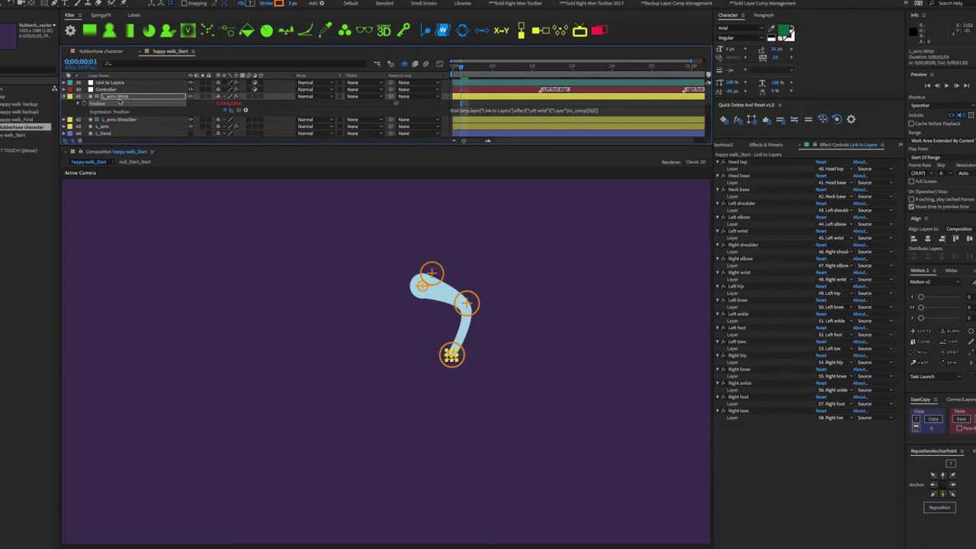
{"action": "left_click", "coordinate": [568, 111]}
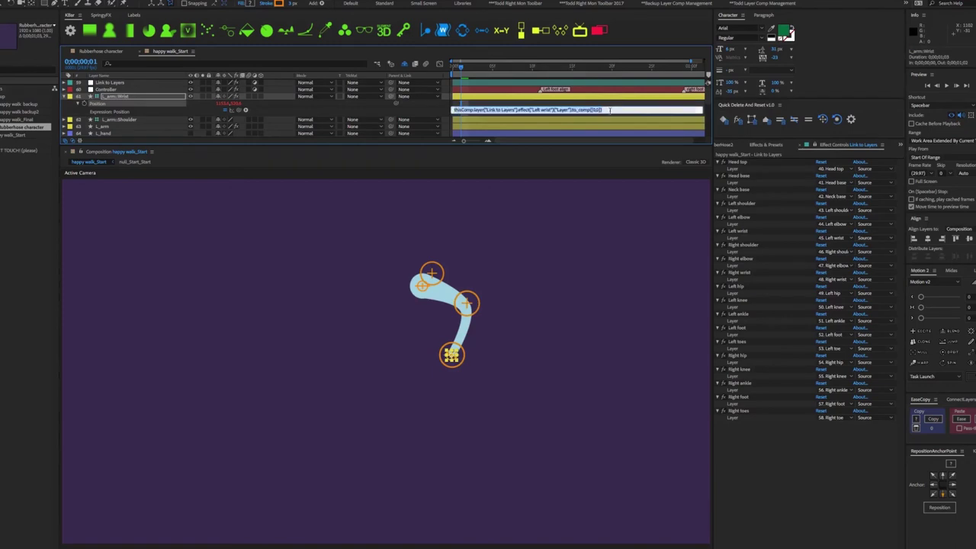
{"action": "left_click", "coordinate": [568, 110]}
{"action": "key", "text": "shift+End"}
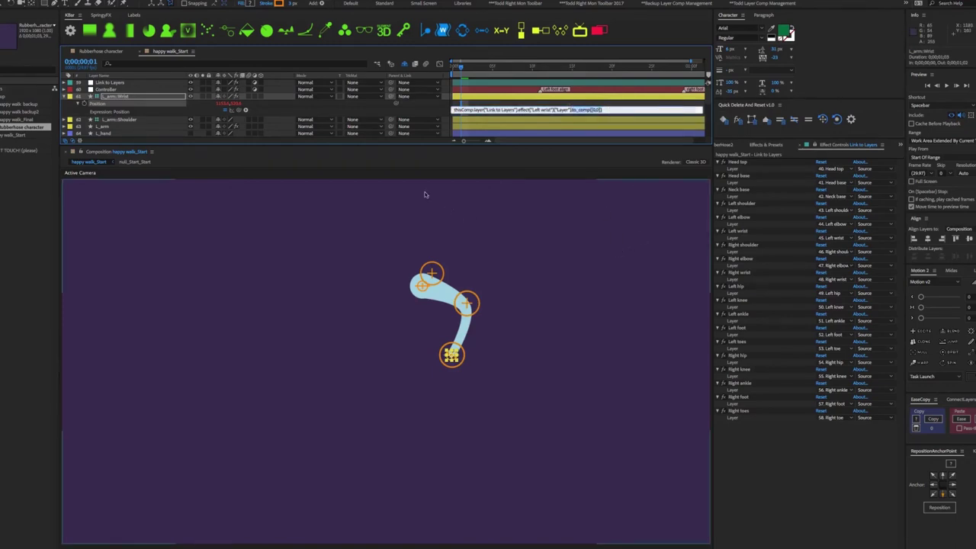
{"action": "left_click", "coordinate": [338, 159]}
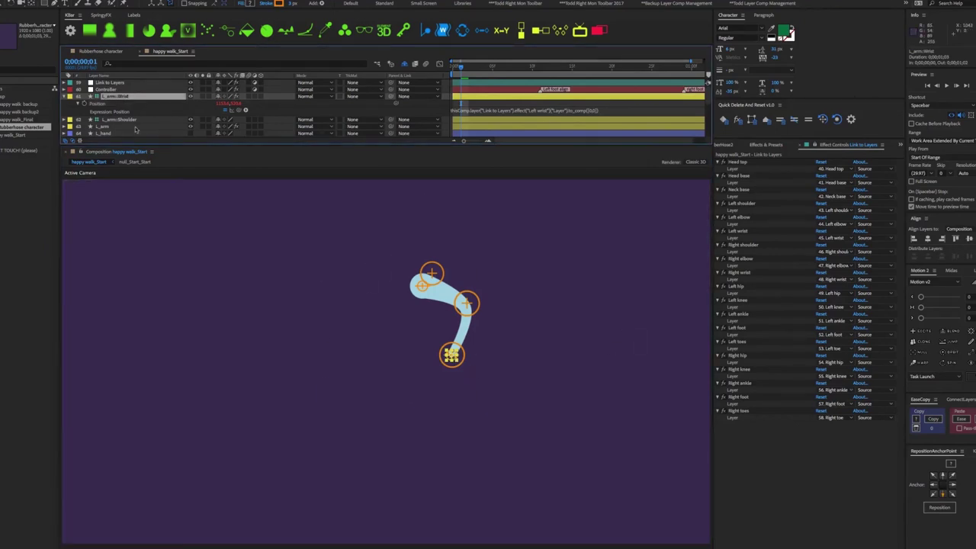
- Link L_arm::Shoulder Position to the Left shoulder joint with a to_comp([0,0]) expression
{"action": "left_click", "coordinate": [128, 121]}
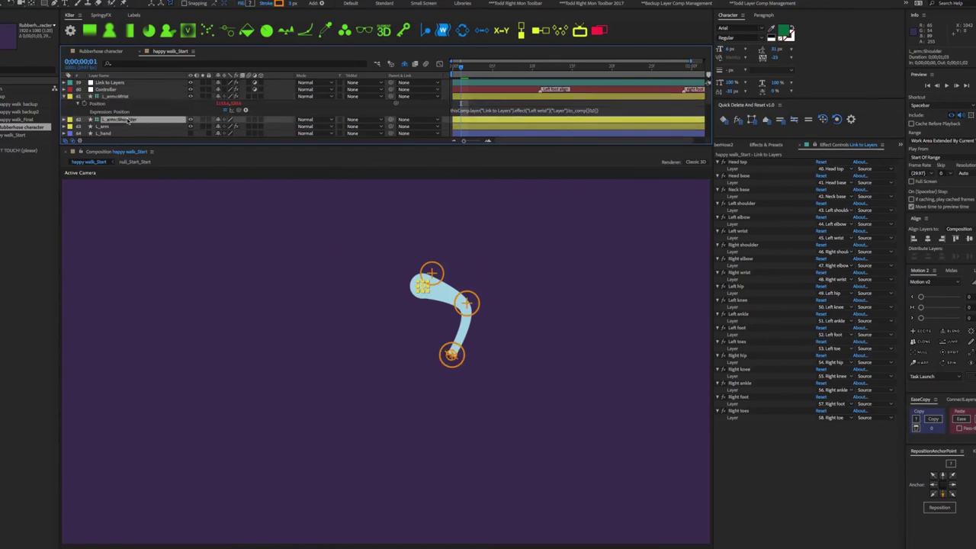
{"action": "key", "text": "p"}
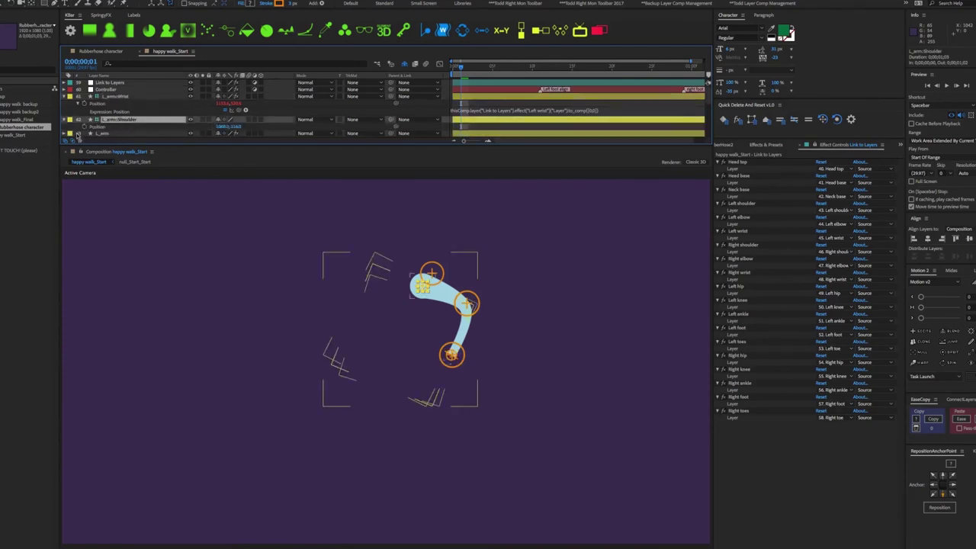
{"action": "left_click", "coordinate": [84, 126], "text": "alt"}
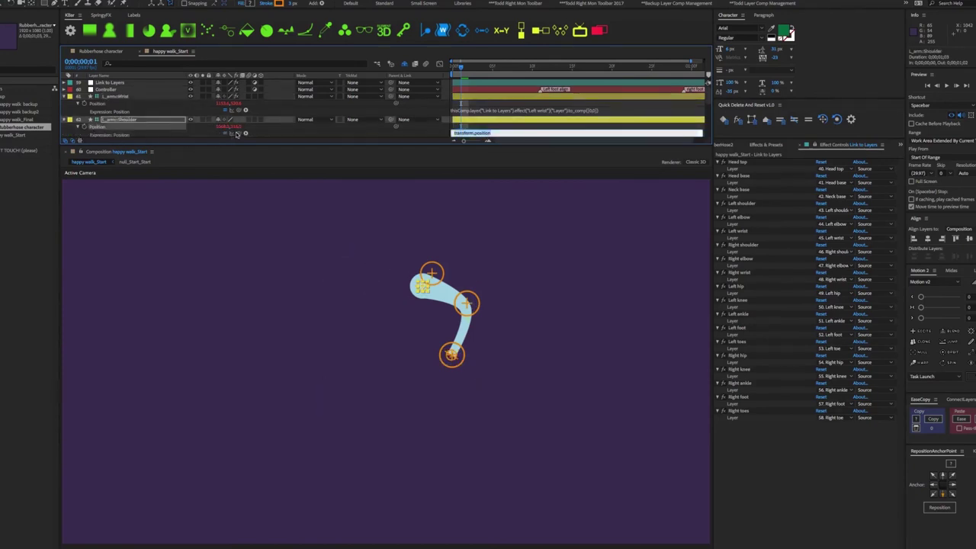
{"action": "scroll", "coordinate": [237, 134], "scroll_direction": "down", "scroll_amount": 1}
{"action": "left_click_drag", "start_coordinate": [245, 105], "coordinate": [753, 210]}
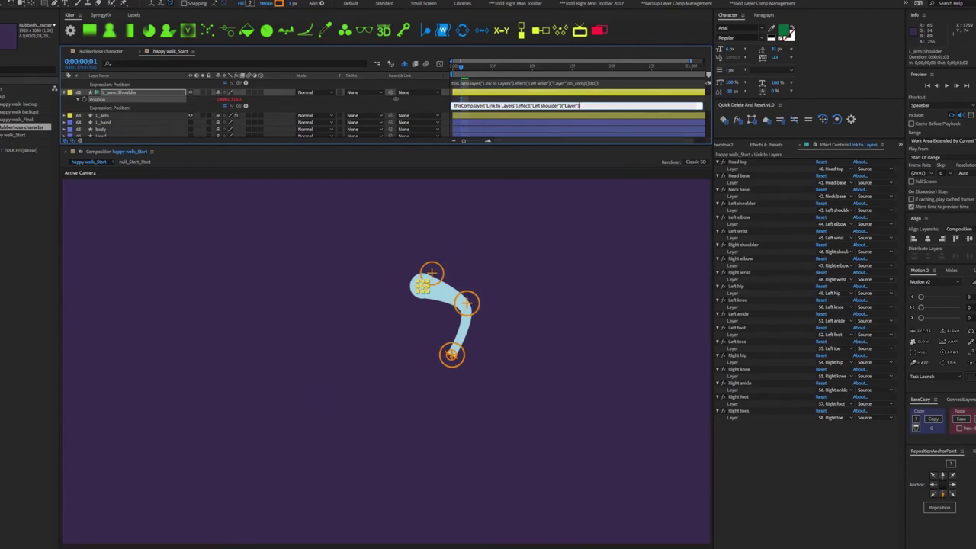
{"action": "type", "text": ".to_comp([0,0])"}
{"action": "key", "text": "KP_Enter"}
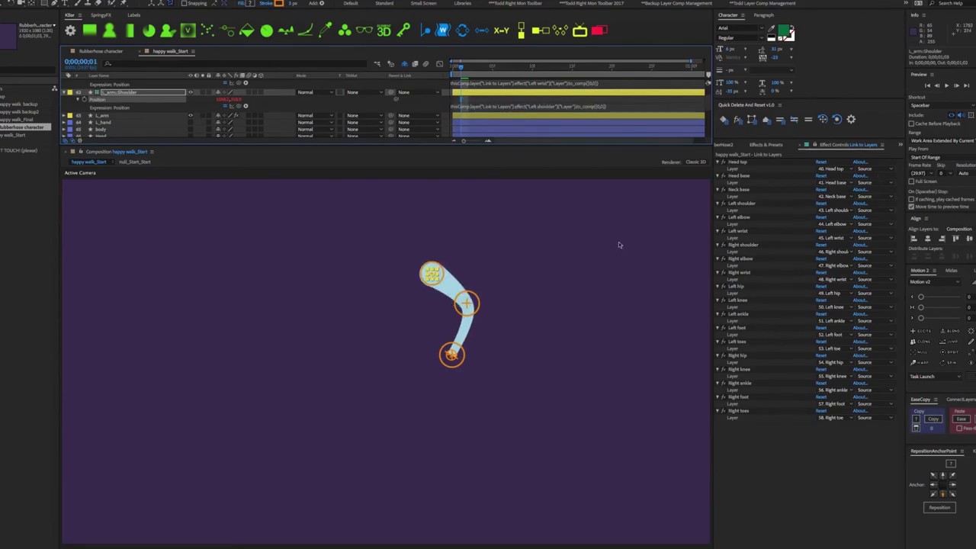
- Preview the left arm walking, then stop and return to the first frame
{"action": "key", "text": "space"}
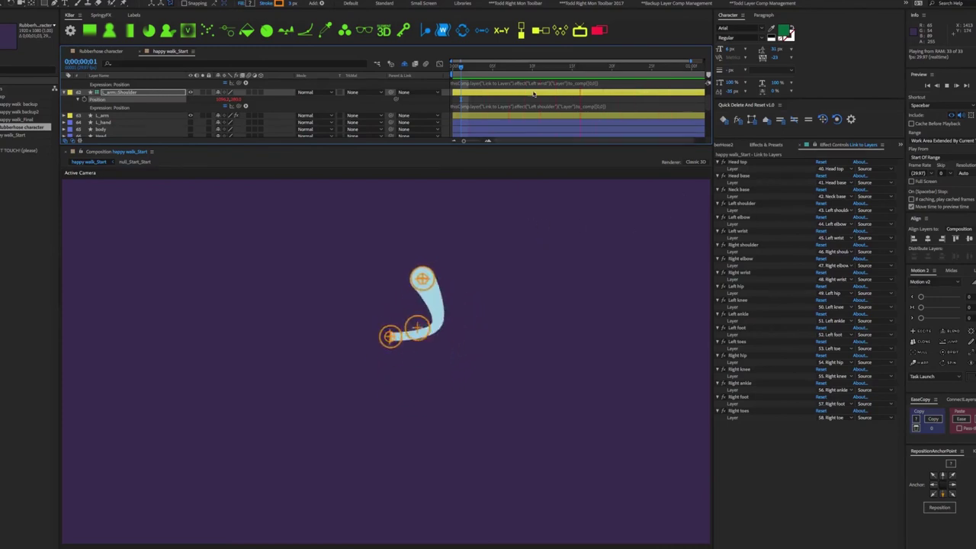
{"action": "key", "text": "space"}
{"action": "left_click", "coordinate": [448, 67]}
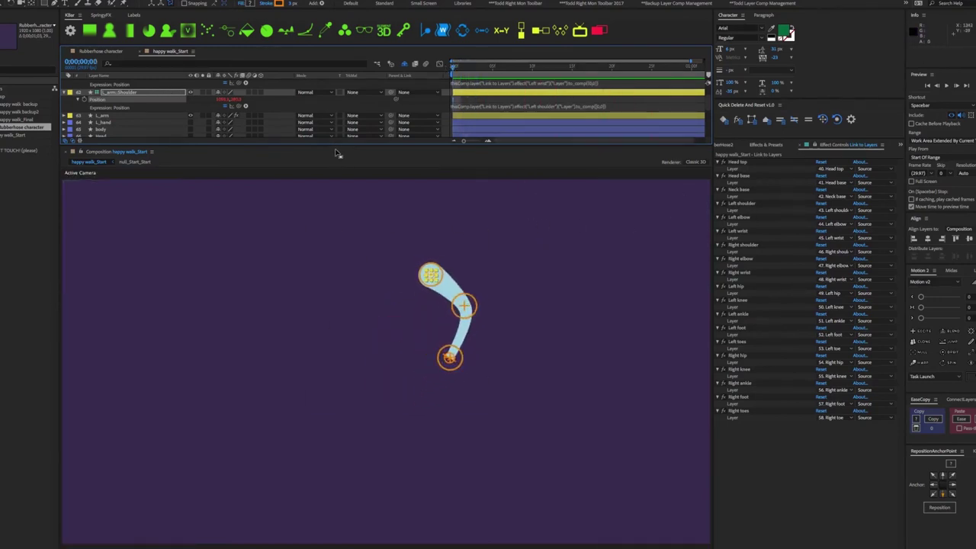
- Hide the left arm controllers and show the right arm controllers
{"action": "left_click_drag", "start_coordinate": [335, 145], "coordinate": [331, 185]}
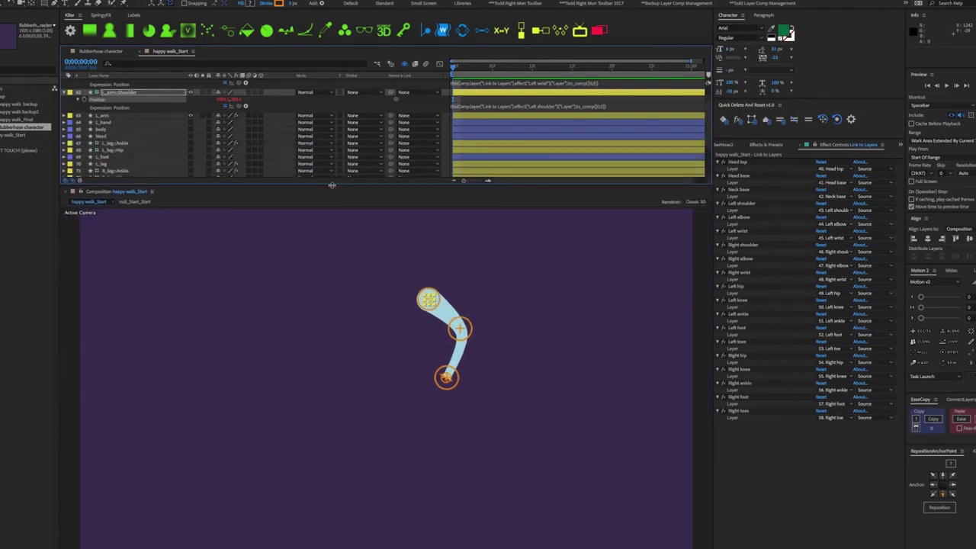
{"action": "scroll", "coordinate": [229, 130], "scroll_direction": "up", "scroll_amount": 2}
{"action": "left_click", "coordinate": [107, 90]}
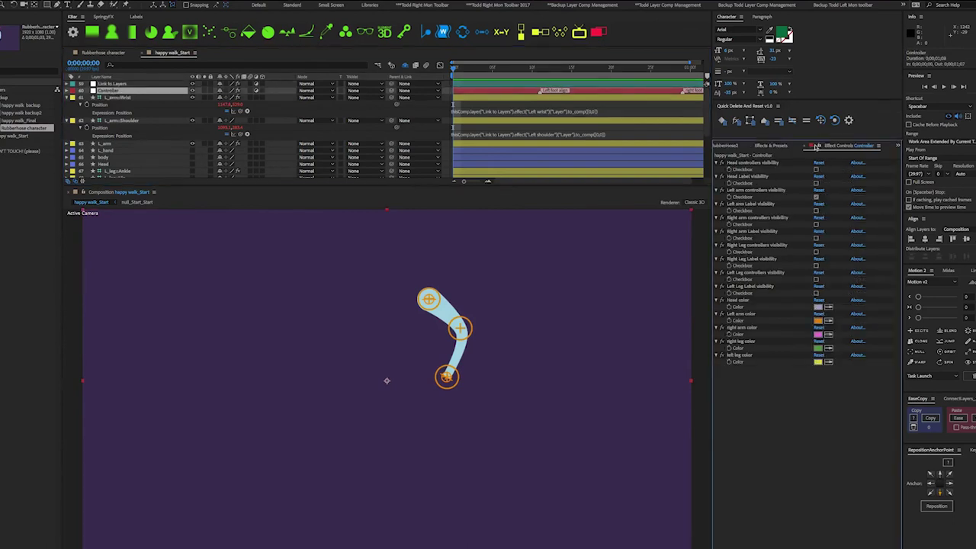
{"action": "left_click", "coordinate": [816, 196]}
{"action": "left_click", "coordinate": [816, 224]}
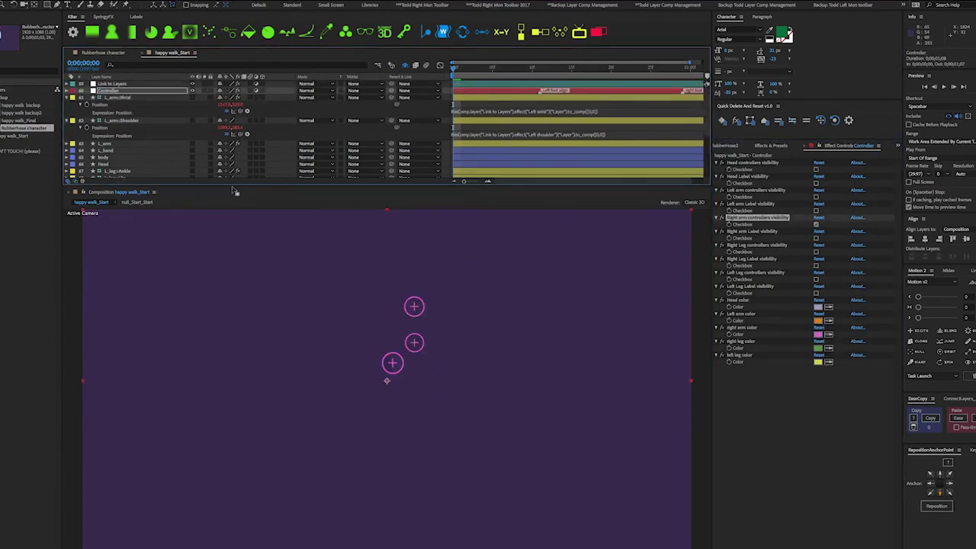
- Link R_arm::Wrist Position to the Right wrist joint via .to_comp([0,0])
{"action": "left_click_drag", "start_coordinate": [233, 186], "coordinate": [236, 270]}
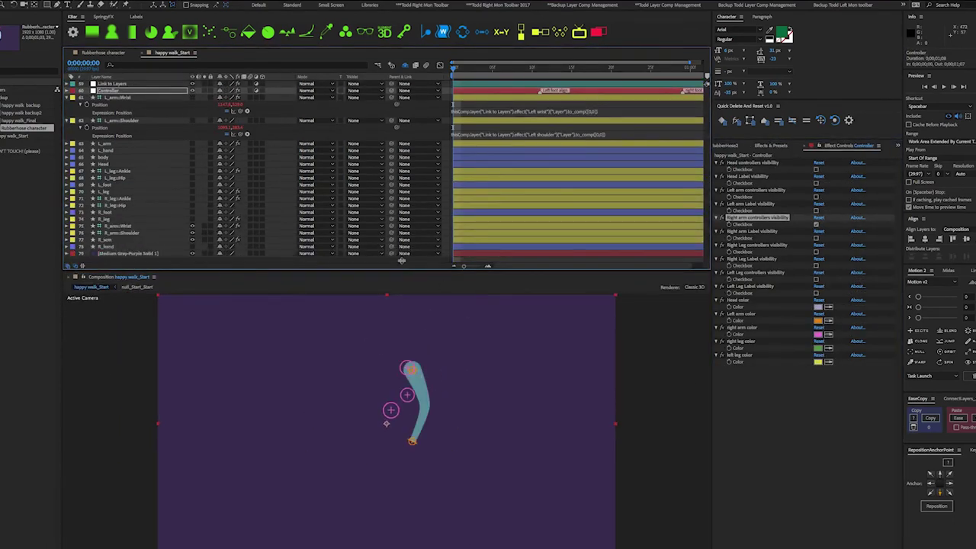
{"action": "left_click", "coordinate": [122, 164]}
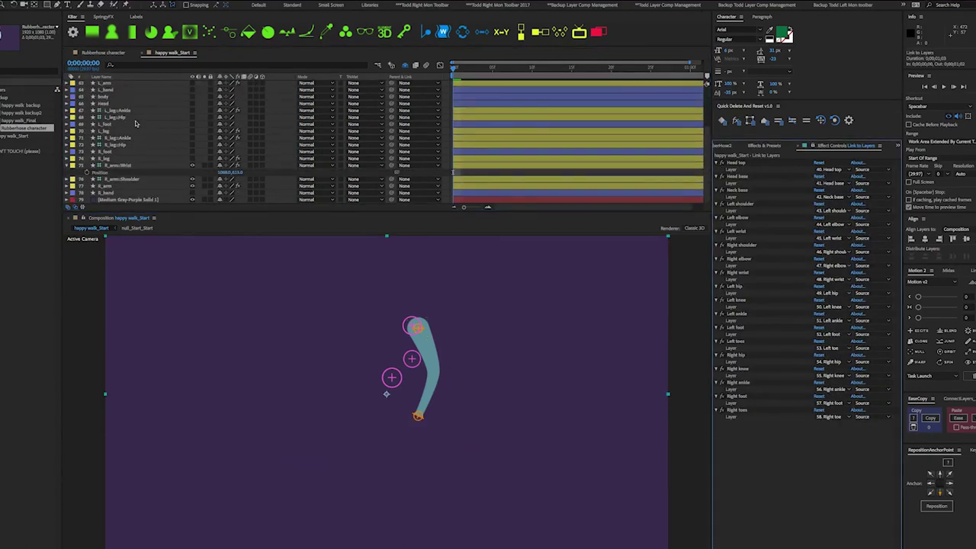
{"action": "left_click", "coordinate": [90, 175], "text": "alt"}
{"action": "left_click_drag", "start_coordinate": [247, 179], "coordinate": [762, 279]}
{"action": "type", "text": ".to_comp([0,0])"}
{"action": "left_click", "coordinate": [122, 179]}
- Link R_arm::Shoulder Position to the Right shoulder joint via to_comp([0,0])
{"action": "left_click", "coordinate": [89, 186], "text": "alt"}
{"action": "left_click_drag", "start_coordinate": [246, 192], "coordinate": [749, 254]}
{"action": "type", "text": ".to_comp([0,0])"}
{"action": "key", "text": "KP_Enter"}
- Preview the walk animation, then select the L_arm layer
{"action": "key", "text": "space"}
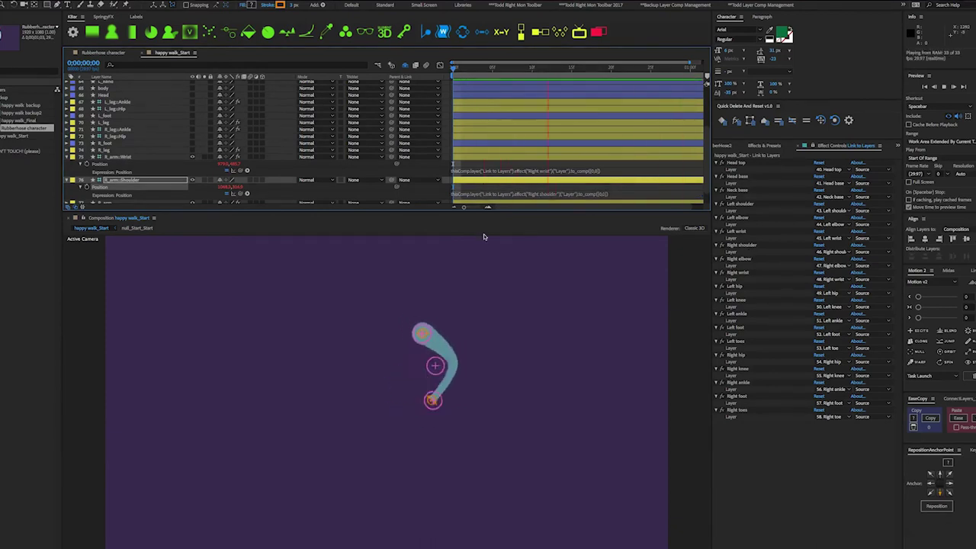
{"action": "key", "text": "space"}
{"action": "scroll", "coordinate": [195, 146], "scroll_direction": "up", "scroll_amount": 3}
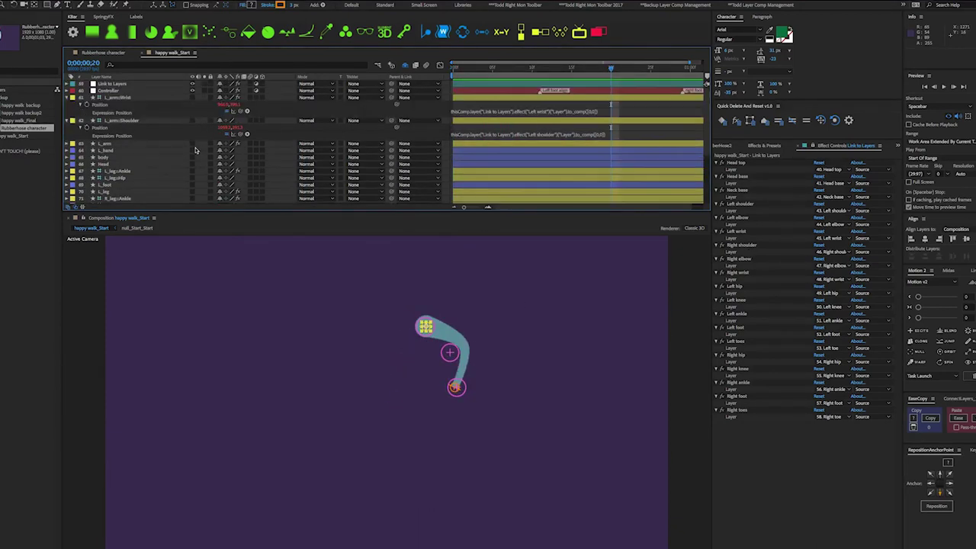
{"action": "left_click", "coordinate": [195, 146]}
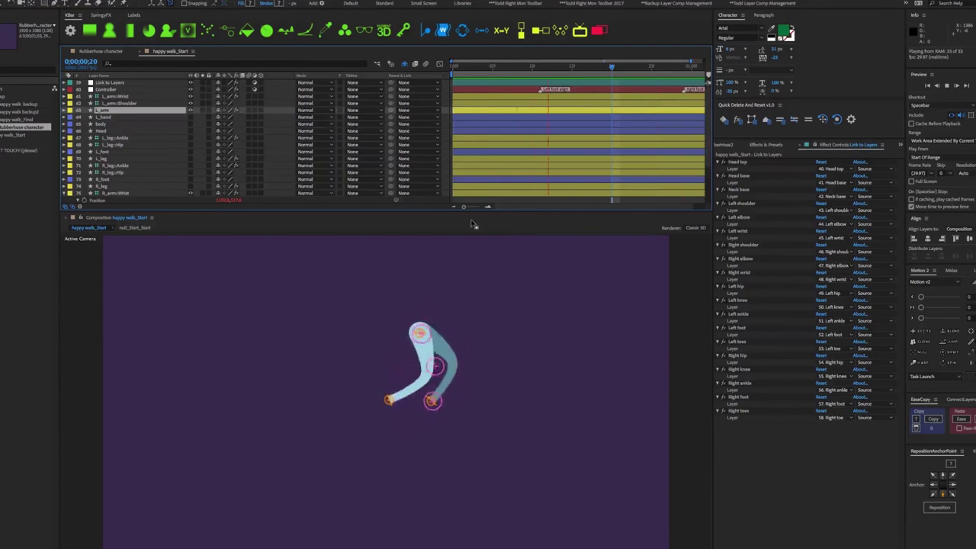
- Stop the preview of both arms walking at frame 20
{"action": "key", "text": "space"}
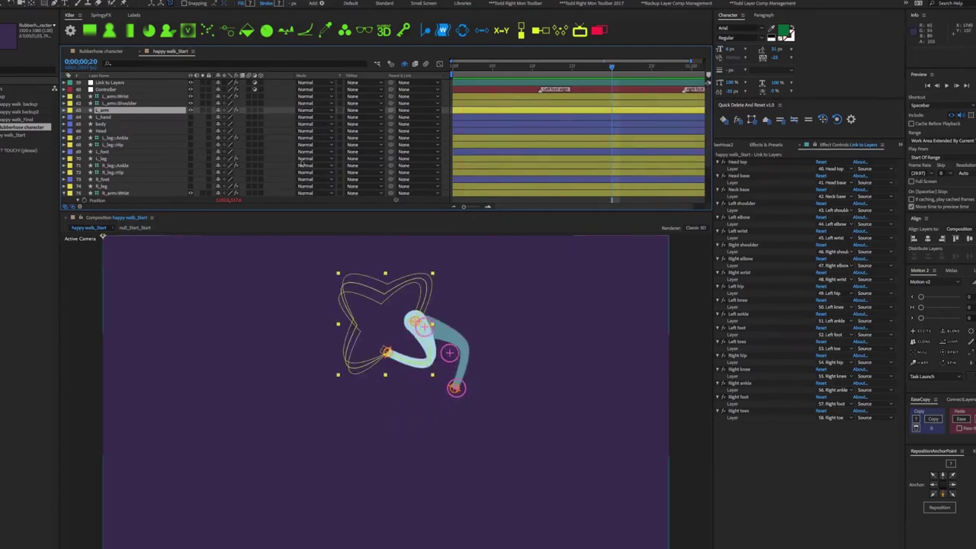
{"action": "scroll", "coordinate": [193, 118], "scroll_direction": "down", "scroll_amount": 1}
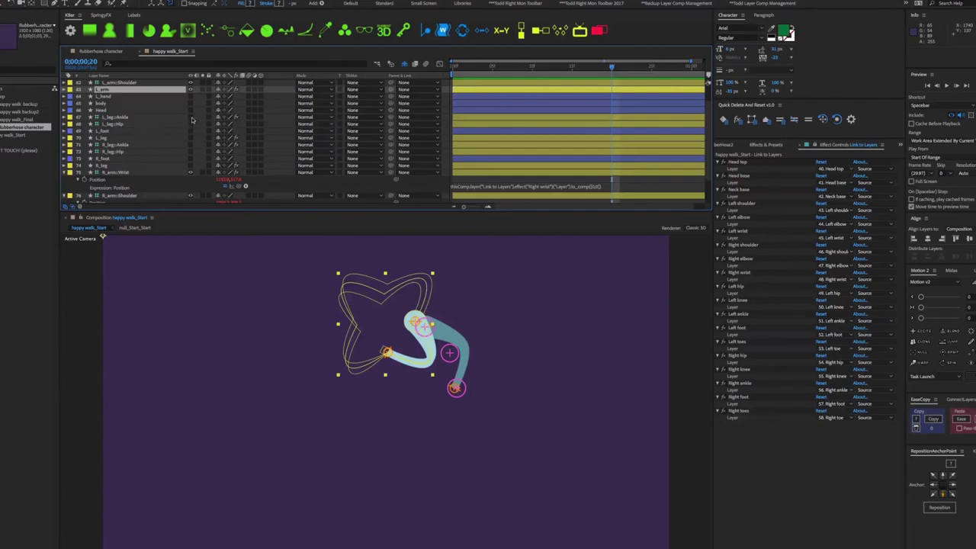
- Show the cyan left leg layers and hide the brown shoe on the foot
{"action": "left_click", "coordinate": [129, 120]}
{"action": "scroll", "coordinate": [162, 128], "scroll_direction": "up", "scroll_amount": 1}
{"action": "scroll", "coordinate": [164, 131], "scroll_direction": "down", "scroll_amount": 1}
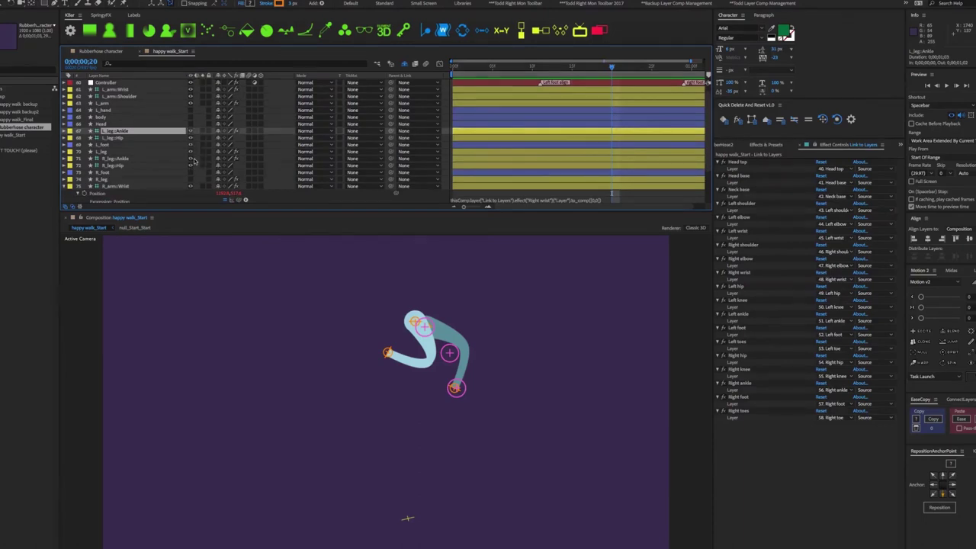
{"action": "left_click_drag", "start_coordinate": [193, 161], "coordinate": [196, 170]}
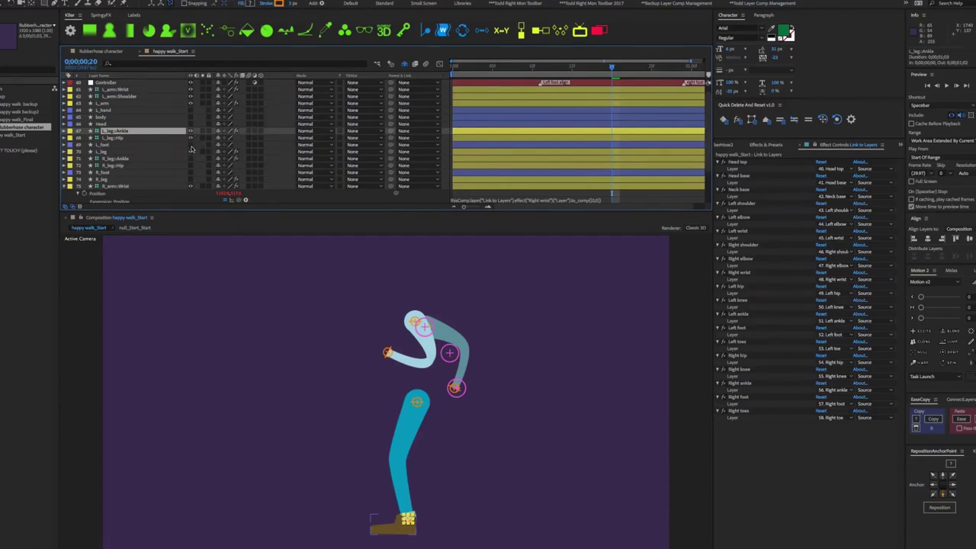
{"action": "left_click", "coordinate": [190, 151]}
- Check the L_leg, L_leg::Hip and Link to Layers layers, then deselect all layers
{"action": "left_click", "coordinate": [140, 150]}
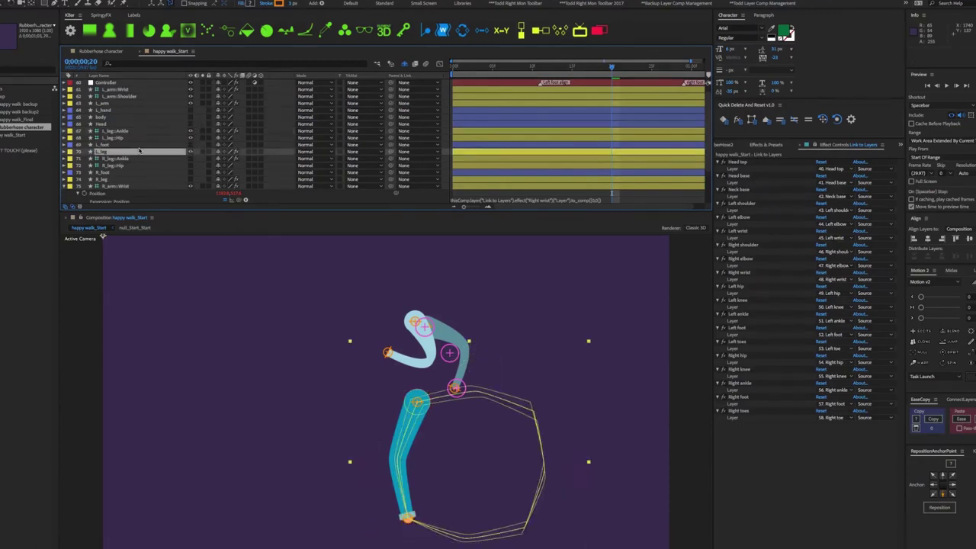
{"action": "left_click", "coordinate": [132, 144]}
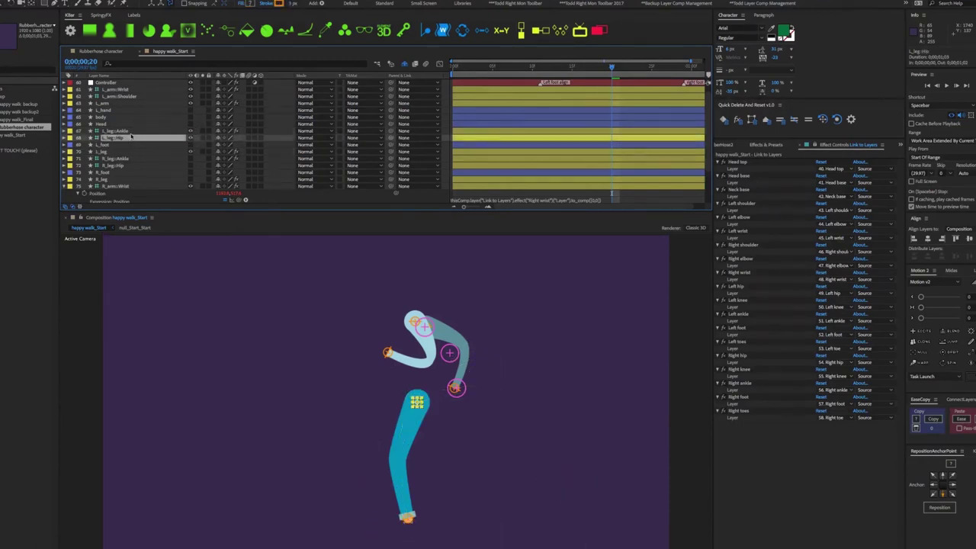
{"action": "scroll", "coordinate": [122, 130], "scroll_direction": "up", "scroll_amount": 1}
{"action": "left_click", "coordinate": [113, 82]}
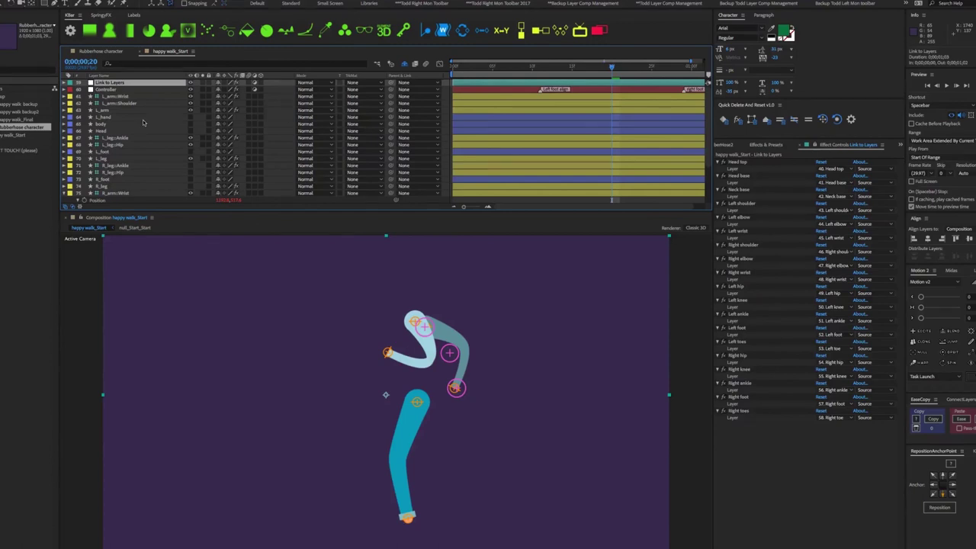
{"action": "key", "text": "F2"}
- Link L_leg::Ankle Position to the Left ankle data with .to_comp([0,0])
{"action": "key", "text": "e"}
{"action": "key", "text": "e"}
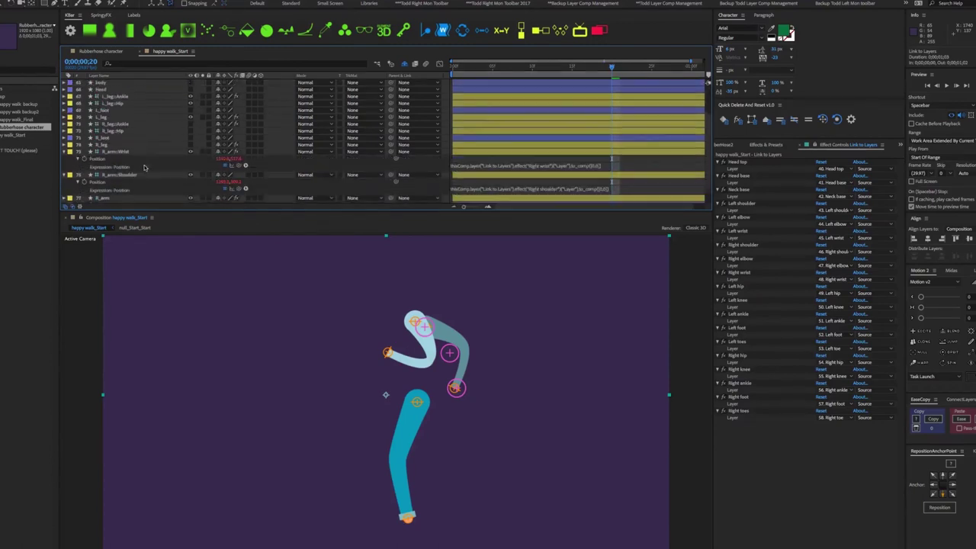
{"action": "key", "text": "e"}
{"action": "key", "text": "e"}
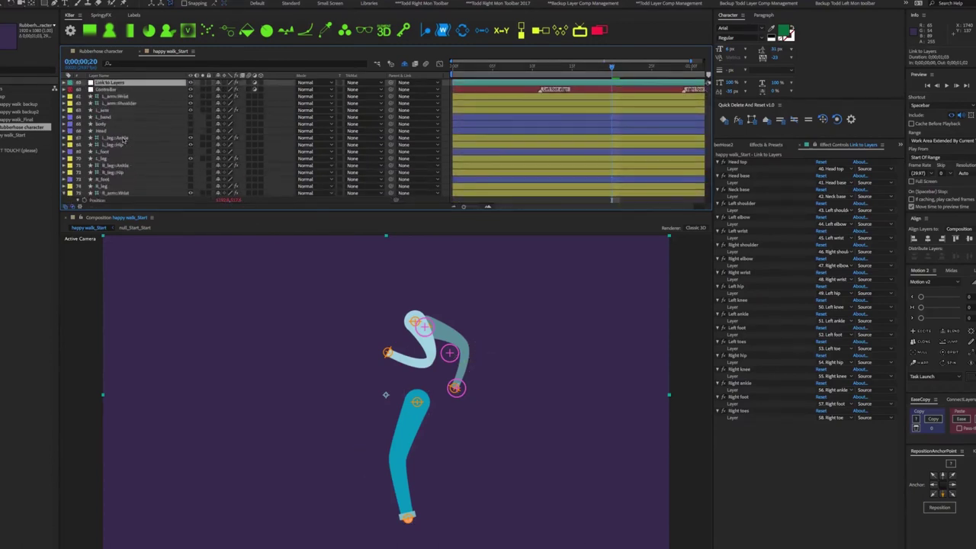
{"action": "left_click", "coordinate": [122, 138]}
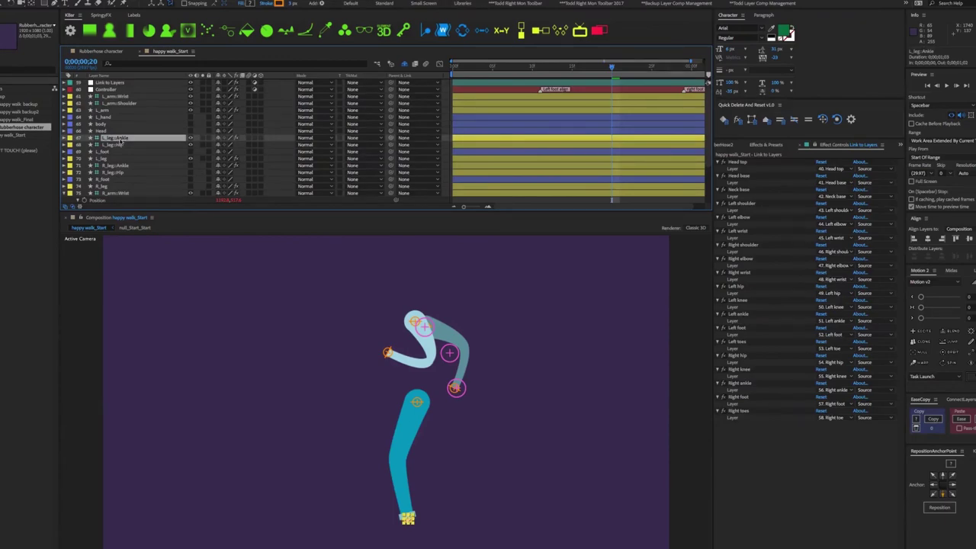
{"action": "key", "text": "p"}
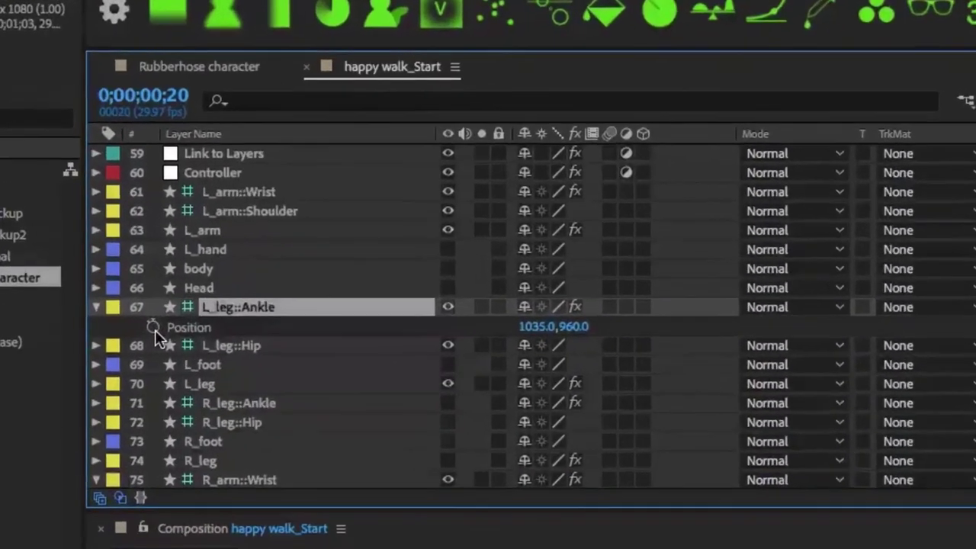
{"action": "left_click", "coordinate": [80, 145]}
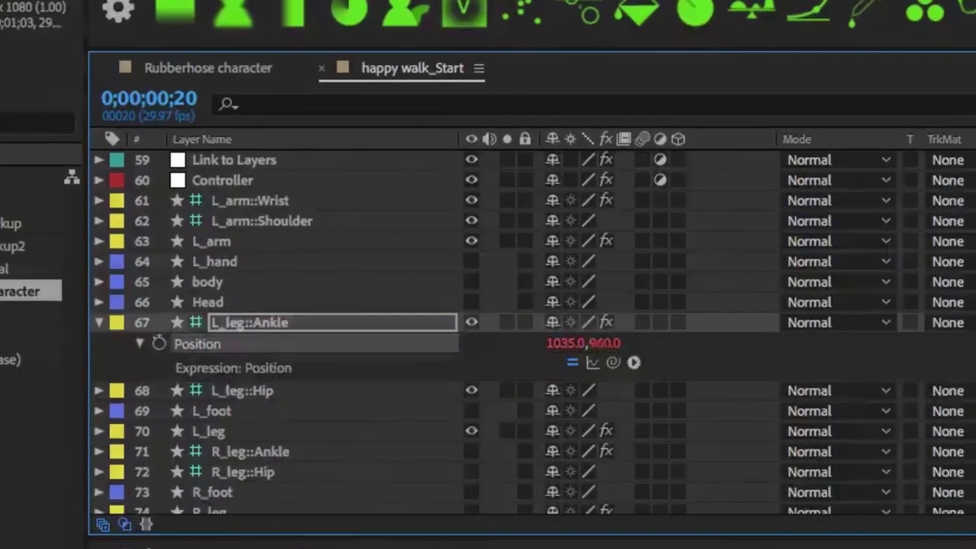
{"action": "left_click_drag", "start_coordinate": [614, 363], "coordinate": [539, 344]}
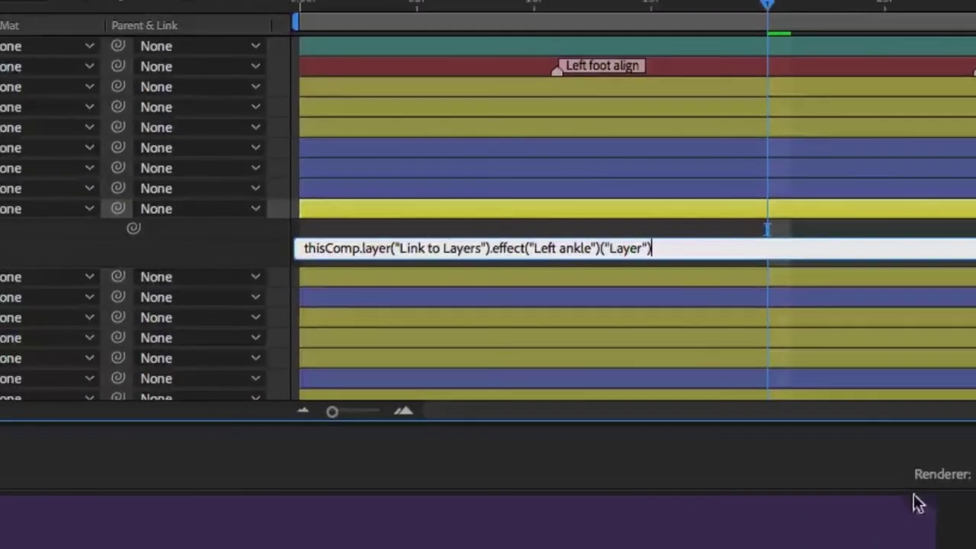
{"action": "type", "text": ".to_comp([0,0])"}
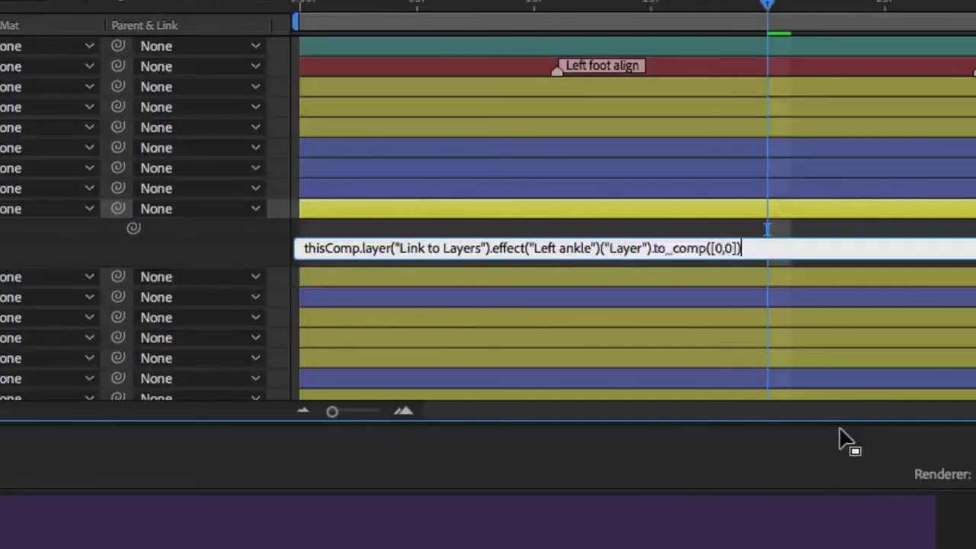
{"action": "left_click", "coordinate": [838, 455]}
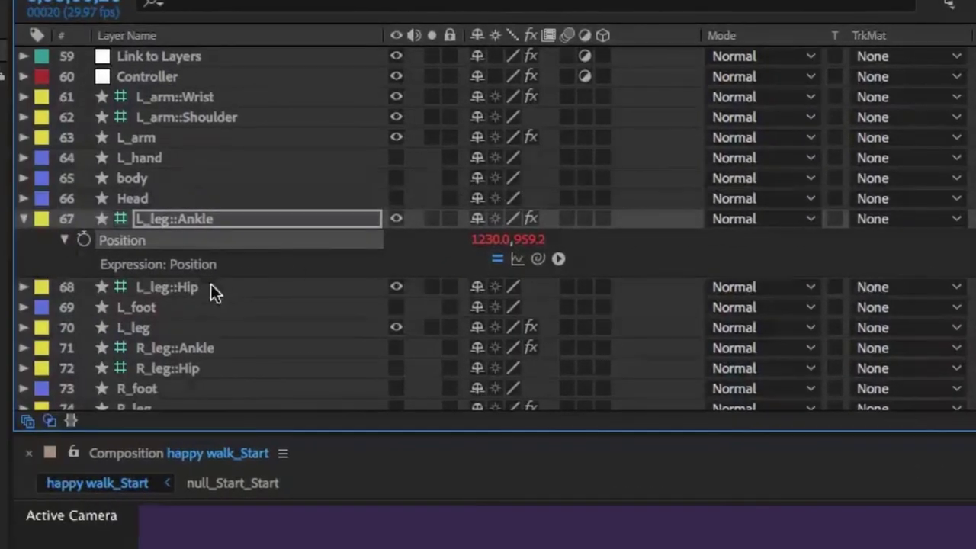
- Link L_leg::Hip Position to the Left hip data in comp space, then preview the walk
{"action": "left_click", "coordinate": [167, 288]}
{"action": "key", "text": "p"}
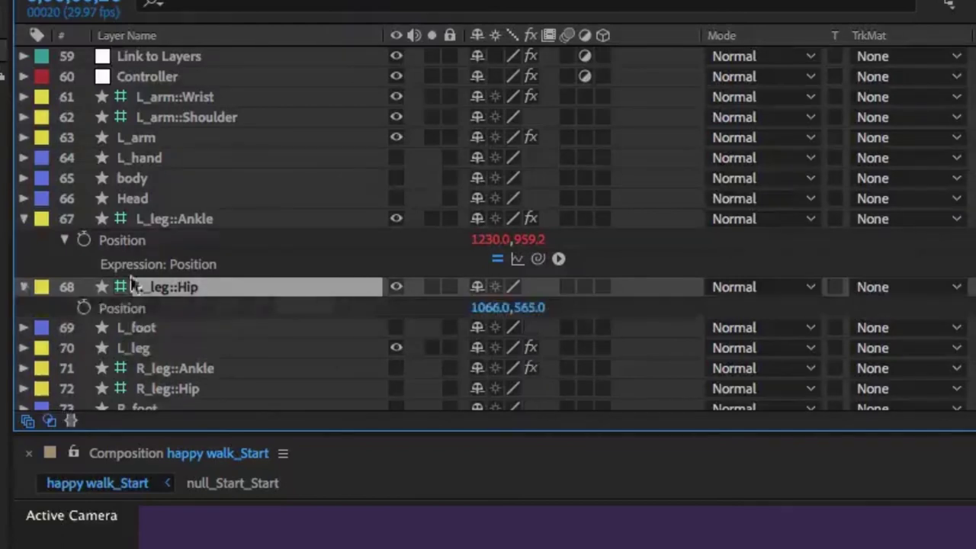
{"action": "left_click", "coordinate": [114, 308]}
{"action": "key", "text": "alt+shift+equal"}
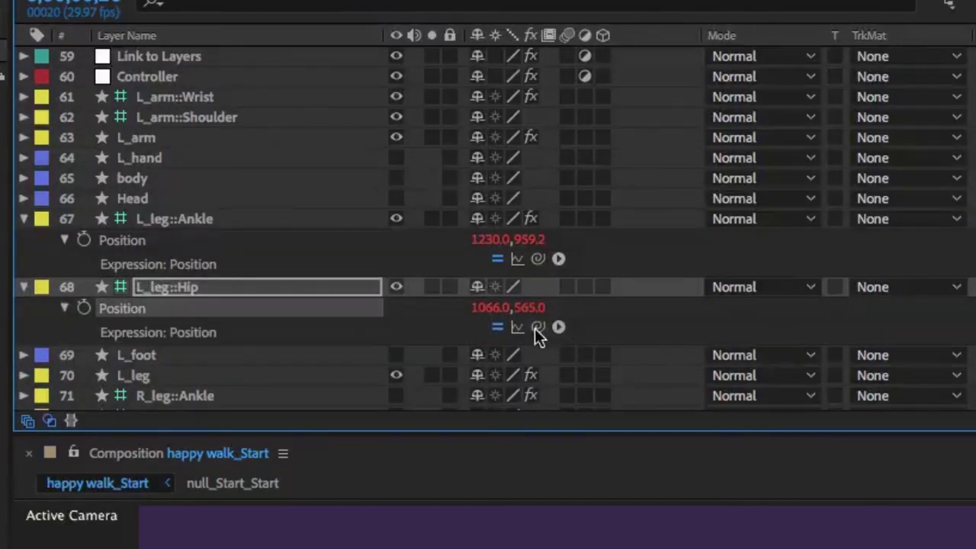
{"action": "left_click_drag", "start_coordinate": [538, 330], "coordinate": [975, 548]}
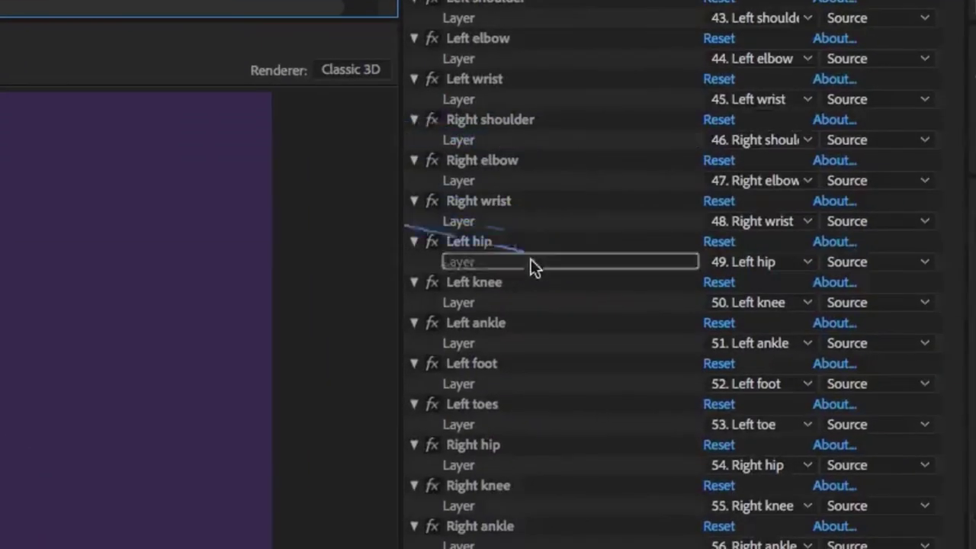
{"action": "left_click_drag", "start_coordinate": [526, 260], "coordinate": [527, 260]}
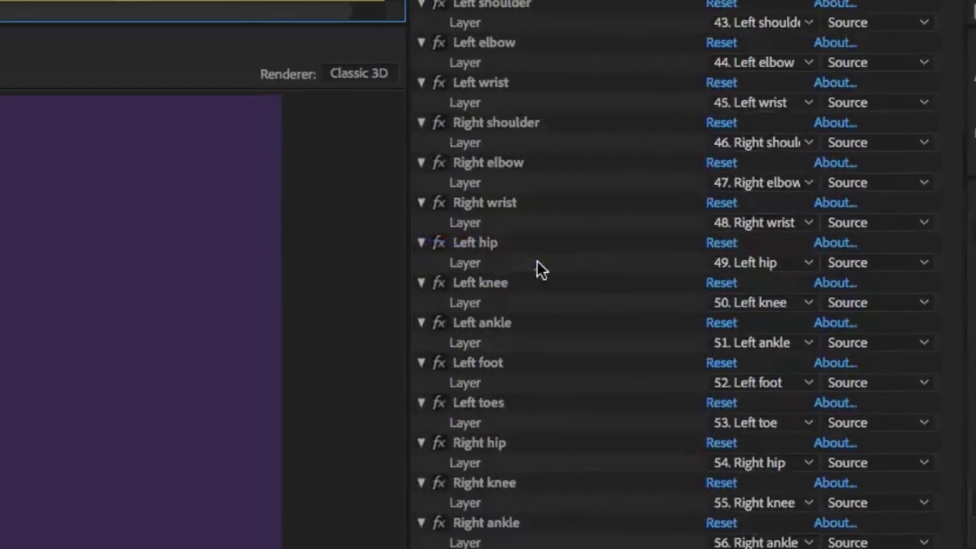
{"action": "type", "text": ".toComp([0,0])"}
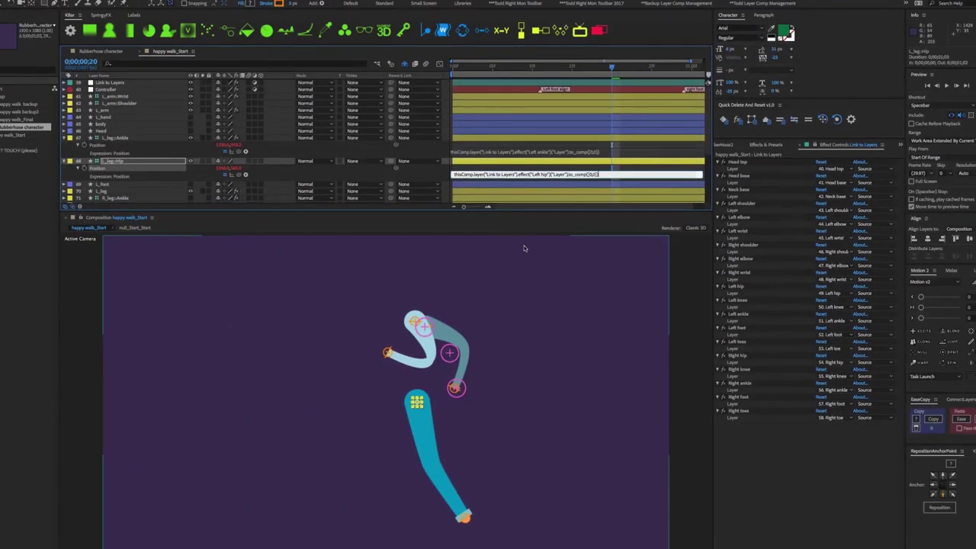
{"action": "key", "text": "KP_Enter"}
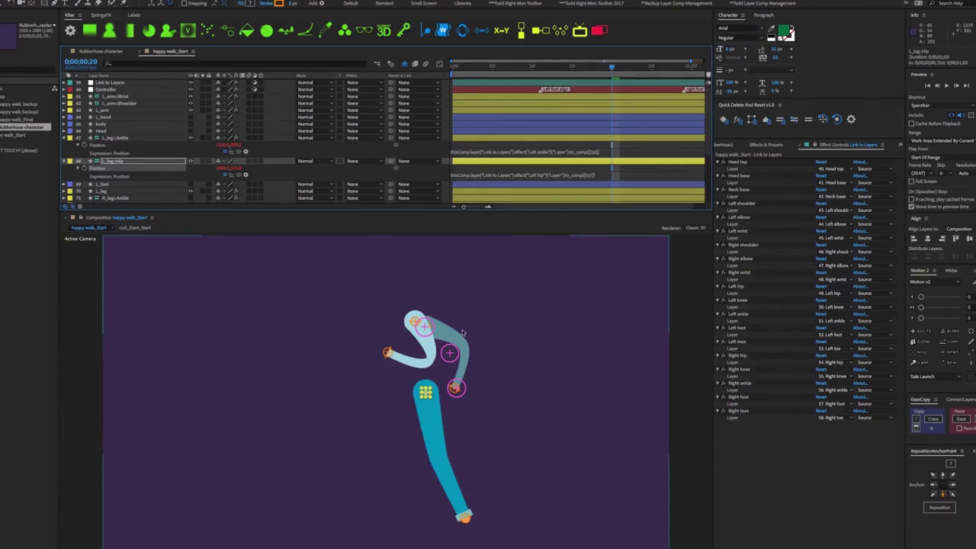
{"action": "key", "text": "space"}
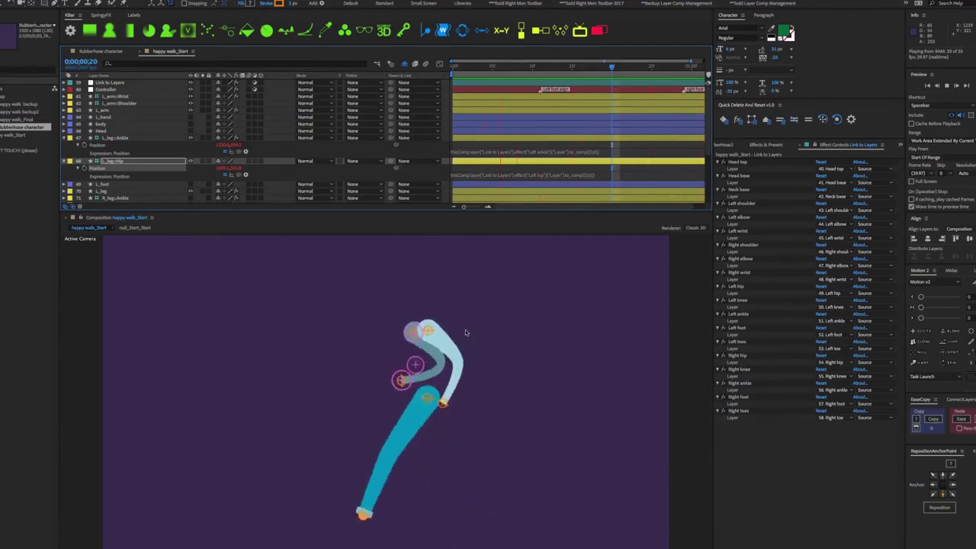
- Stop the preview and link R_leg::Ankle Position to the Right ankle data
{"action": "left_click", "coordinate": [112, 144]}
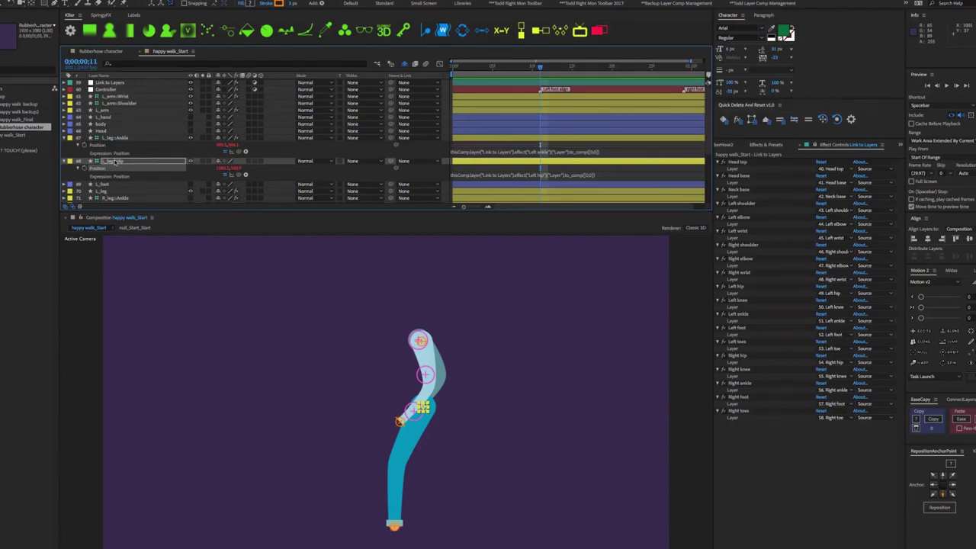
{"action": "key", "text": "u"}
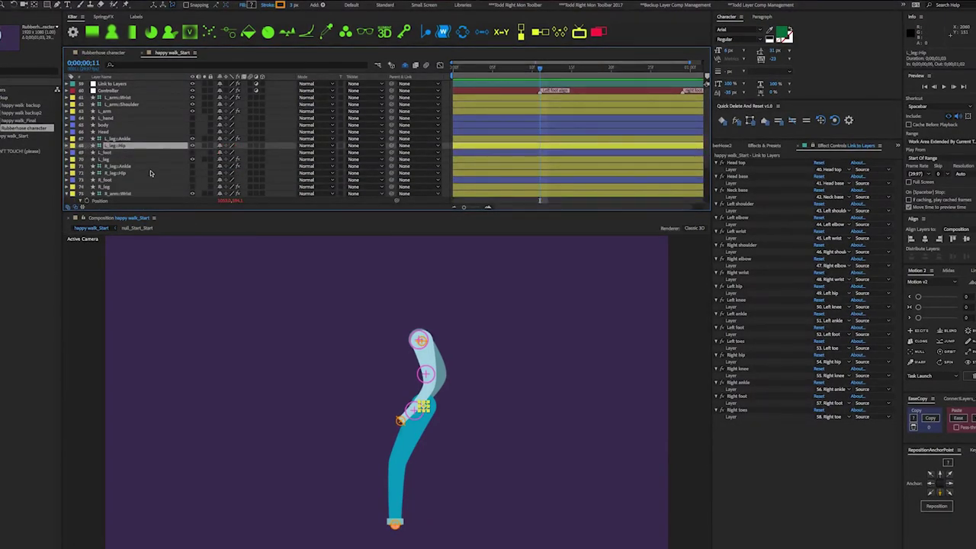
{"action": "left_click", "coordinate": [152, 166]}
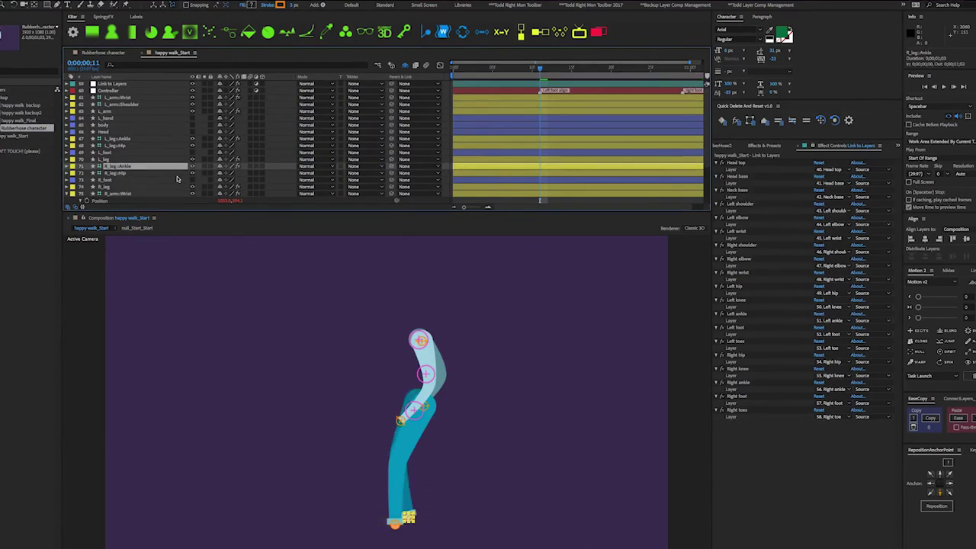
{"action": "key", "text": "p"}
{"action": "left_click", "coordinate": [86, 173], "text": "alt"}
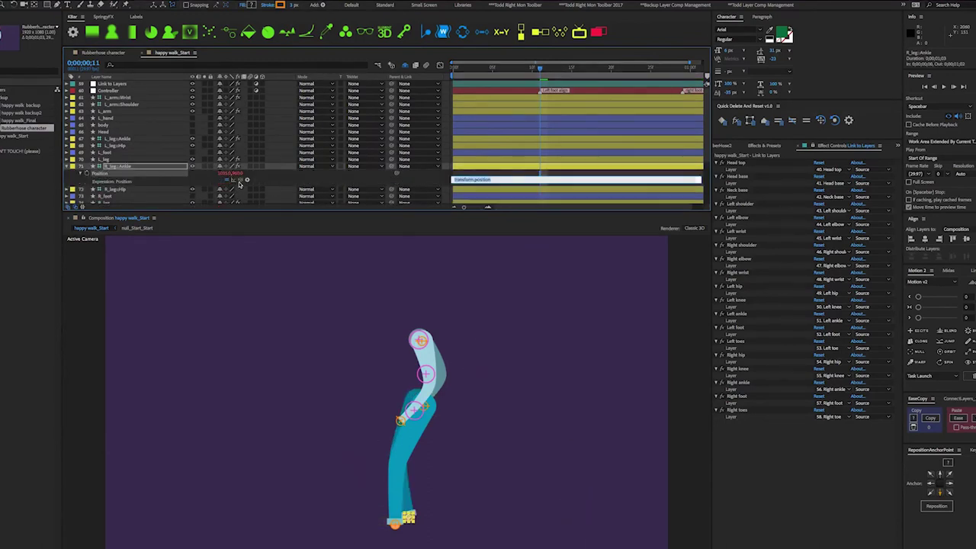
{"action": "left_click_drag", "start_coordinate": [241, 180], "coordinate": [747, 390]}
- Link R_leg::Hip Position to the Right hip data
{"action": "left_click", "coordinate": [120, 190]}
{"action": "key", "text": "p"}
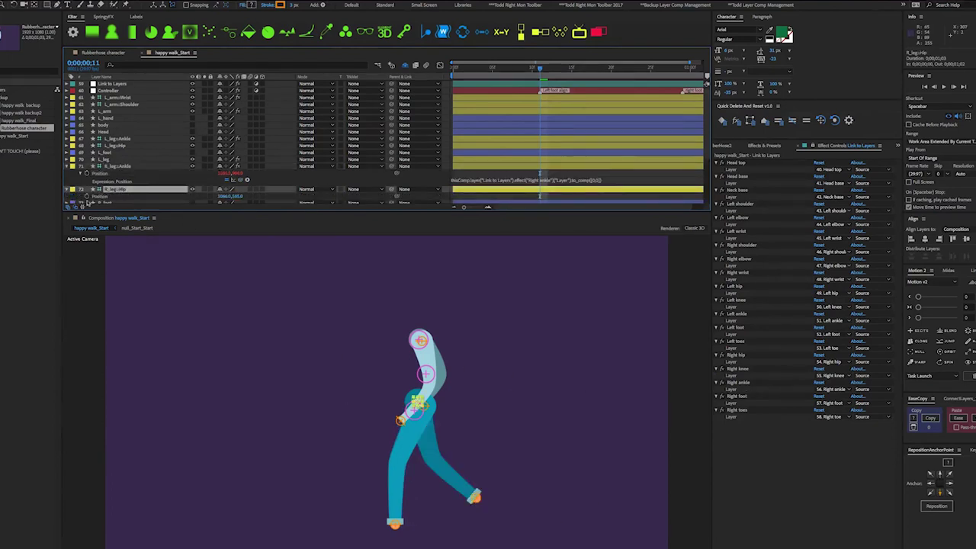
{"action": "left_click", "coordinate": [86, 197], "text": "alt"}
{"action": "left_click_drag", "start_coordinate": [242, 200], "coordinate": [745, 356]}
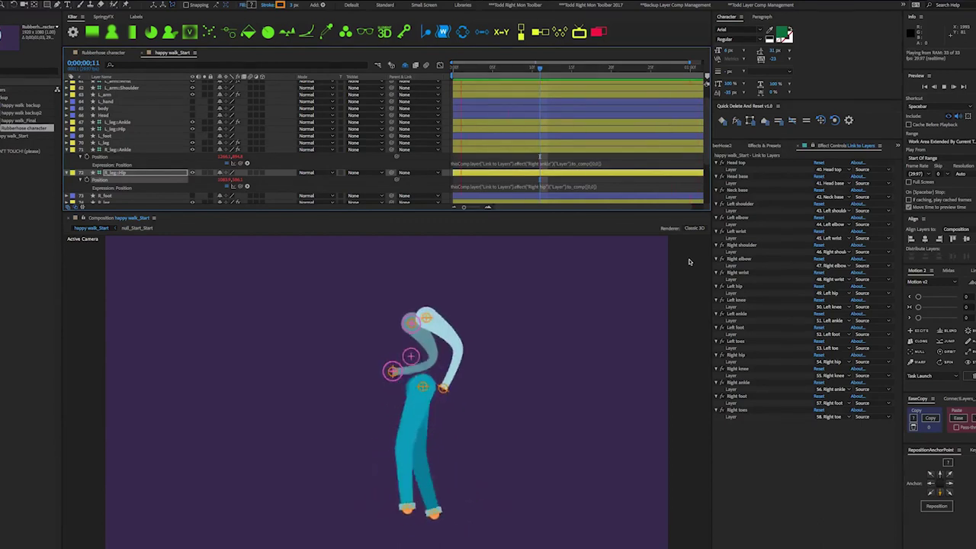
{"action": "left_click", "coordinate": [112, 168]}
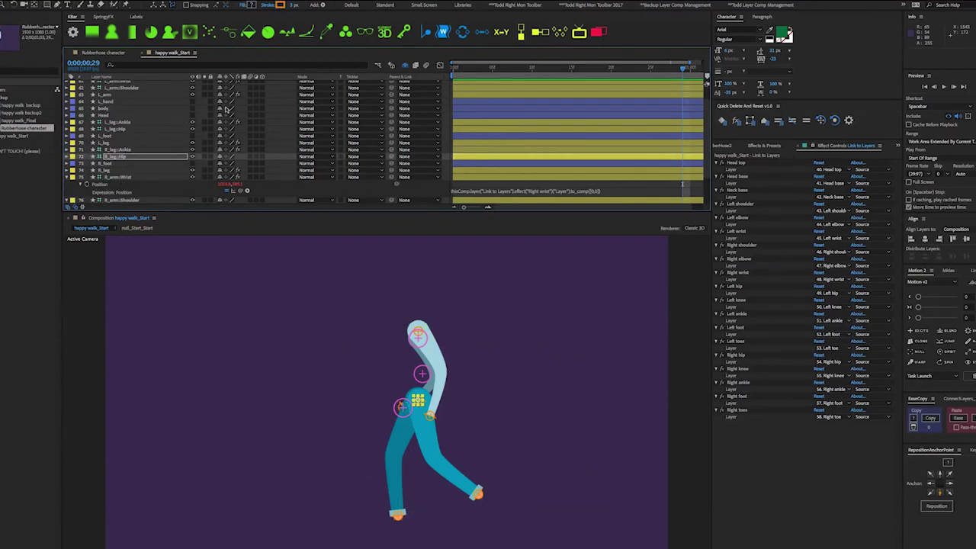
- Make the body layer visible and show its effects
{"action": "left_click", "coordinate": [191, 110]}
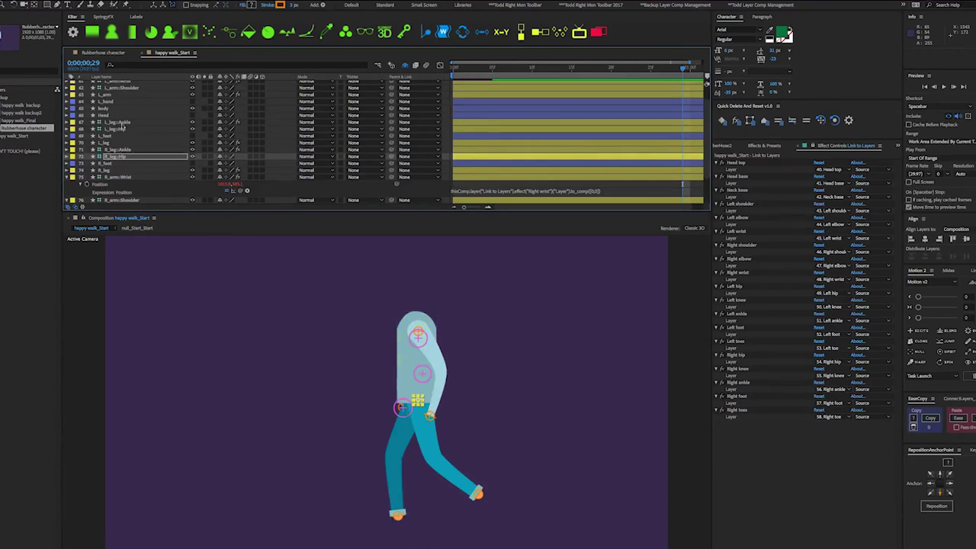
{"action": "left_click", "coordinate": [105, 109]}
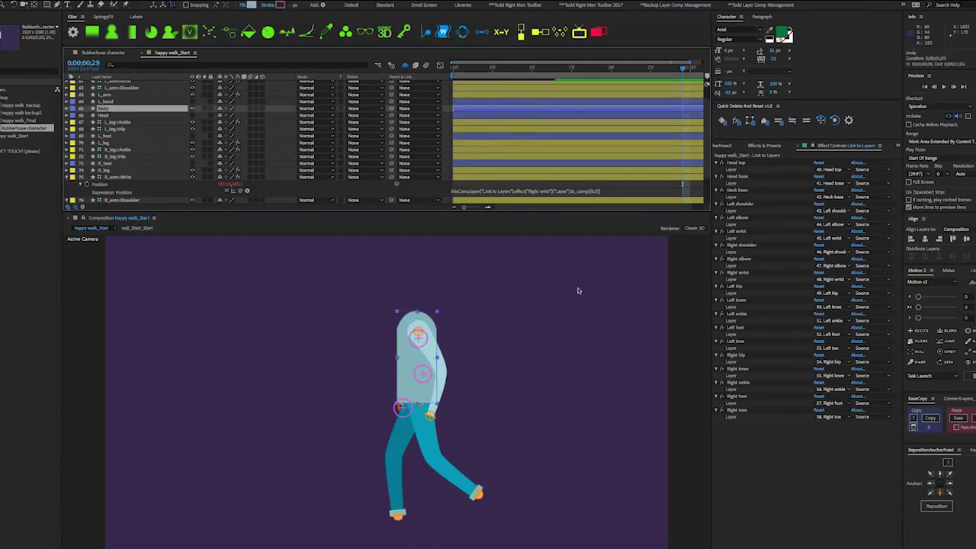
{"action": "scroll", "coordinate": [196, 89], "scroll_direction": "up", "scroll_amount": 2}
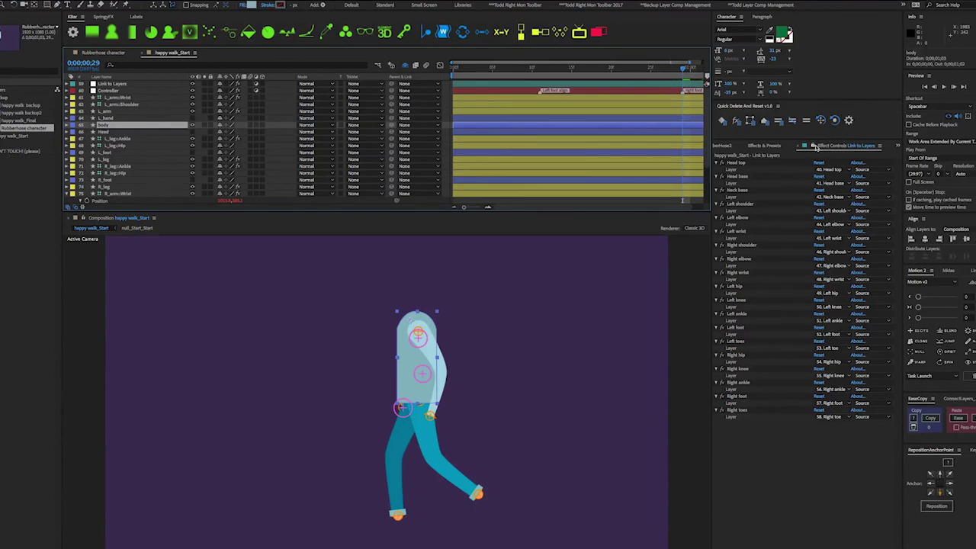
{"action": "left_click", "coordinate": [814, 145]}
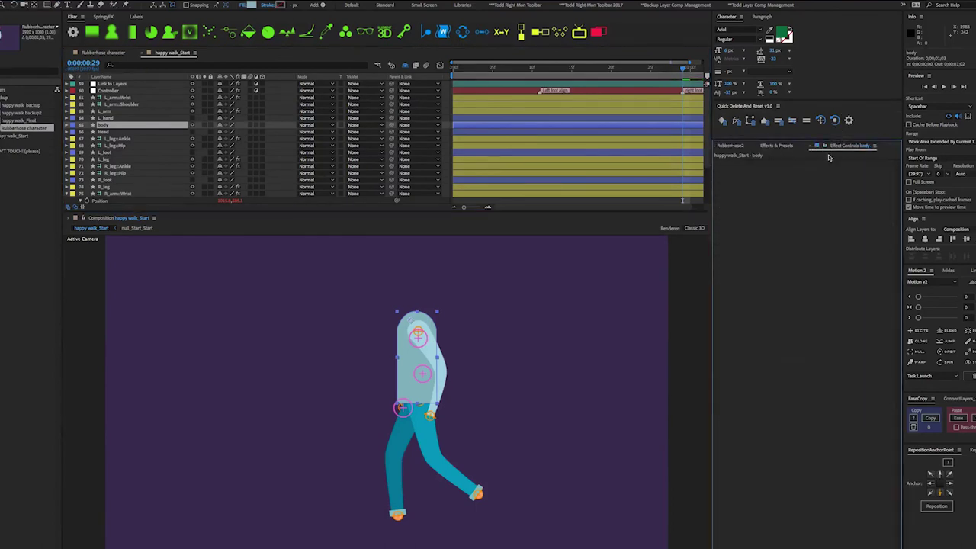
- On the Controller, turn on Head controllers and turn off Right arm controllers visibility
{"action": "left_click", "coordinate": [134, 91]}
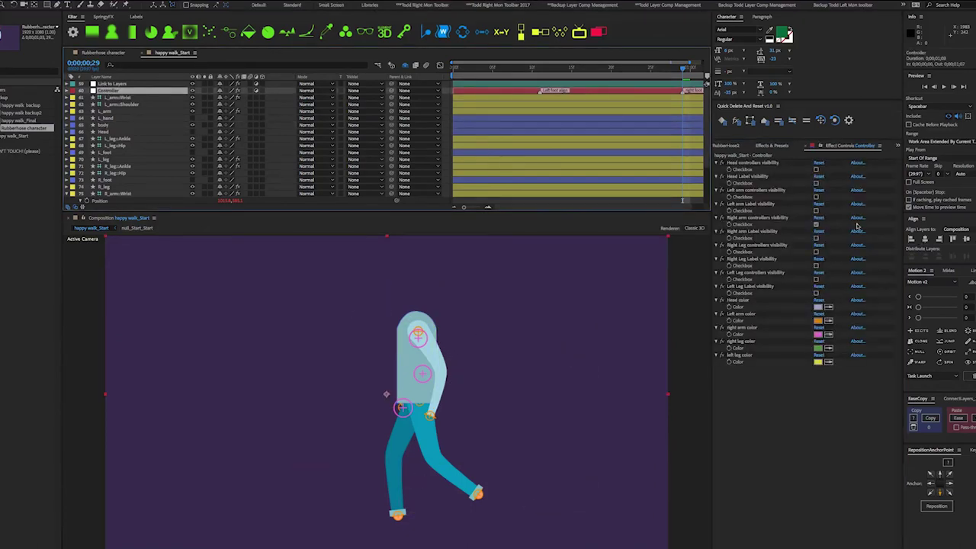
{"action": "left_click", "coordinate": [816, 178]}
{"action": "left_click", "coordinate": [816, 170]}
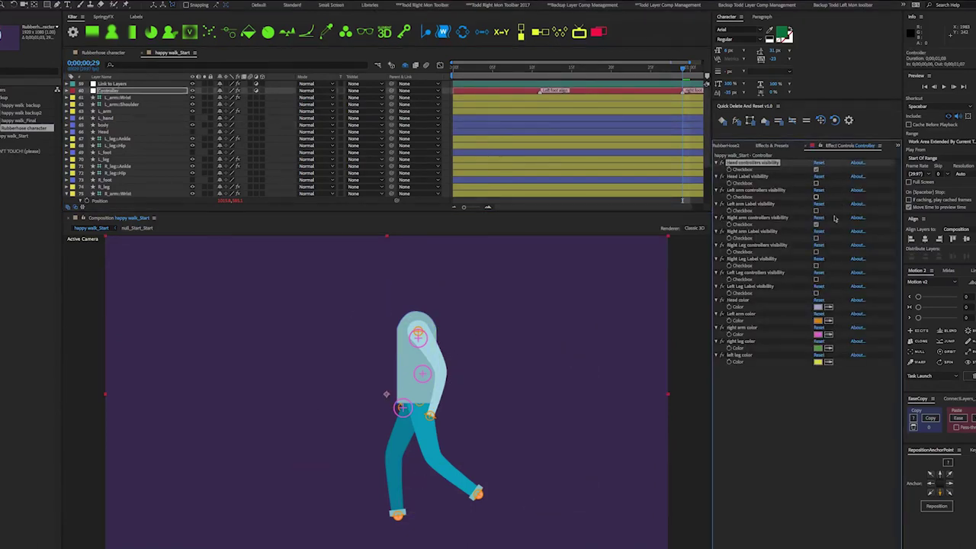
{"action": "left_click", "coordinate": [816, 225]}
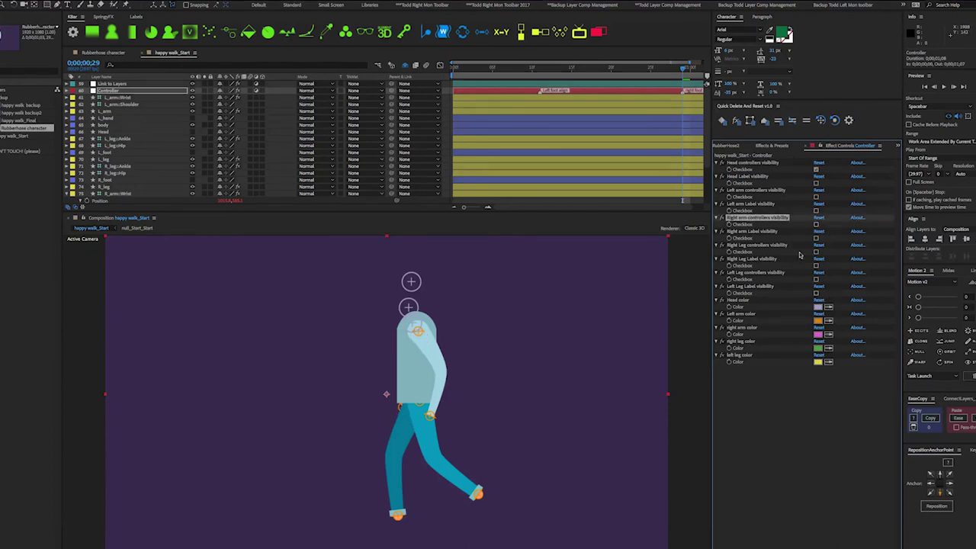
- Turn on Head Label visibility to show Head top, Head base and Neck base labels
{"action": "scroll", "coordinate": [411, 322], "scroll_direction": "up", "scroll_amount": 3}
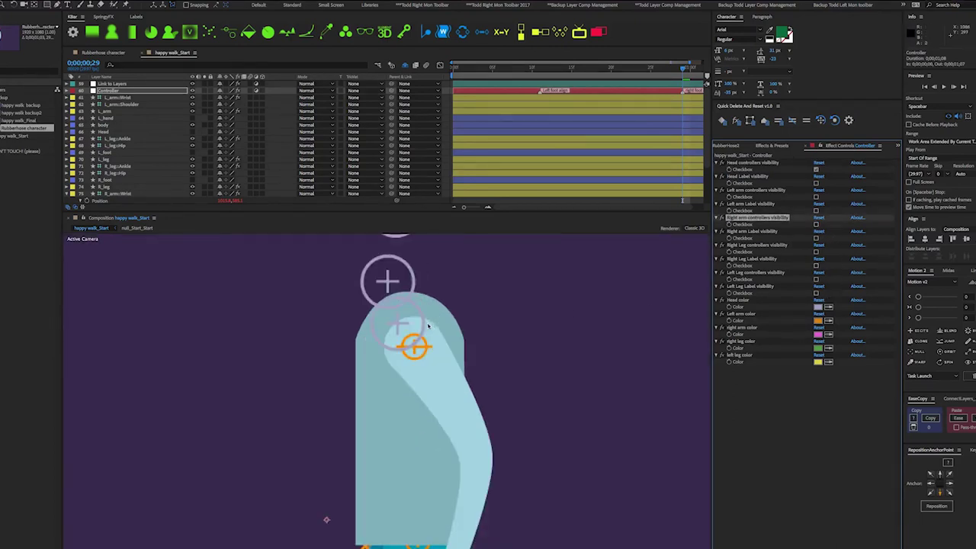
{"action": "left_click", "coordinate": [816, 183]}
{"action": "scroll", "coordinate": [494, 308], "scroll_direction": "up", "scroll_amount": 3}
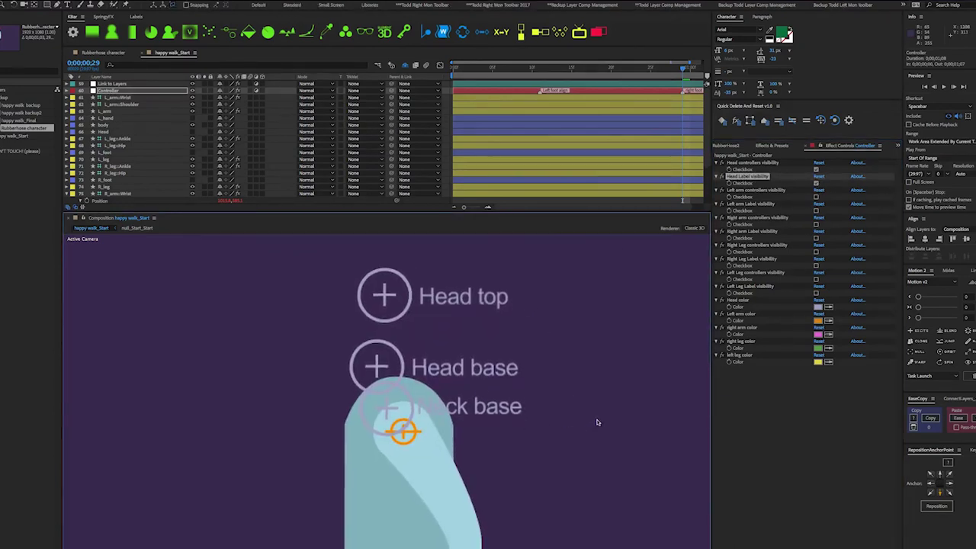
{"action": "scroll", "coordinate": [553, 385], "scroll_direction": "down", "scroll_amount": 2}
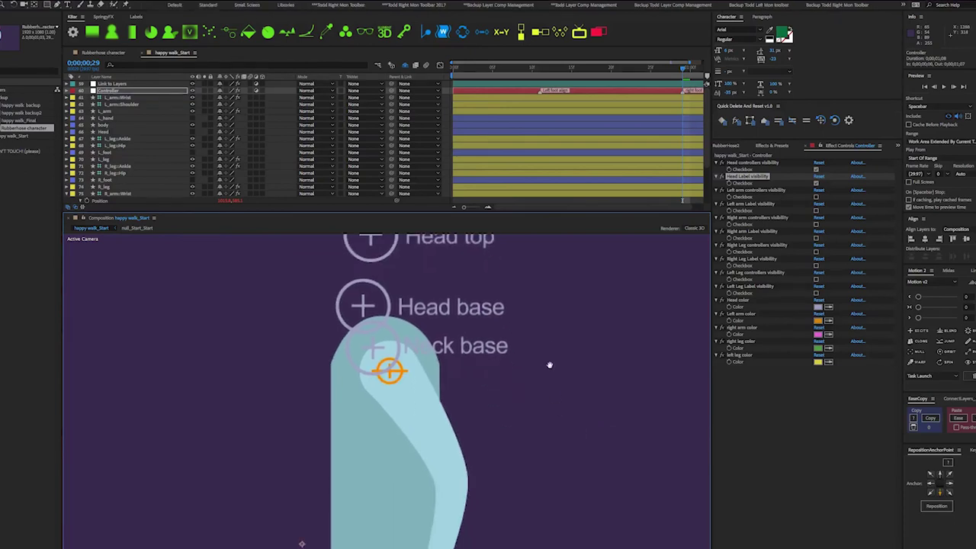
{"action": "scroll", "coordinate": [541, 384], "scroll_direction": "down", "scroll_amount": 2}
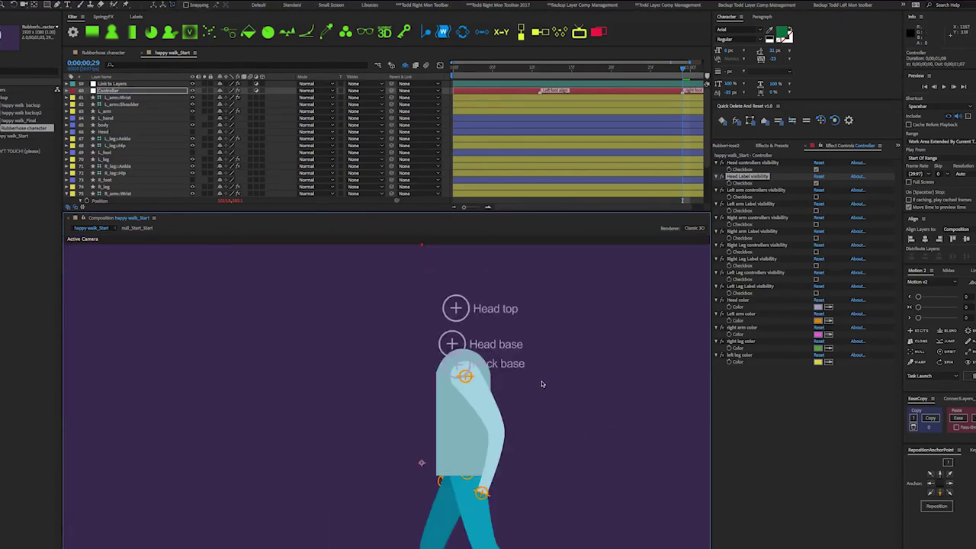
{"action": "left_click_drag", "start_coordinate": [545, 408], "coordinate": [531, 377]}
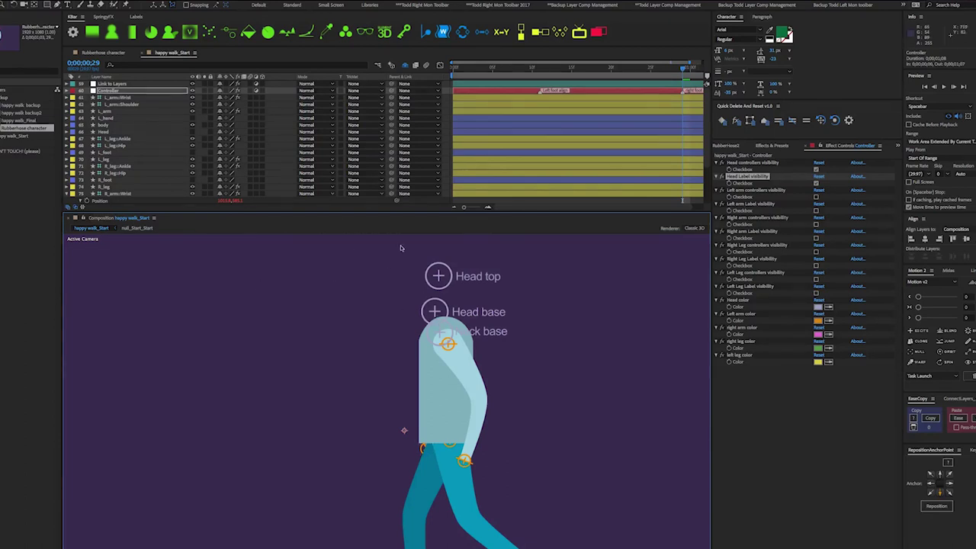
- Drag the body so its top sits on Neck base, at about Position 1046.4, 296.7
{"action": "left_click", "coordinate": [110, 127]}
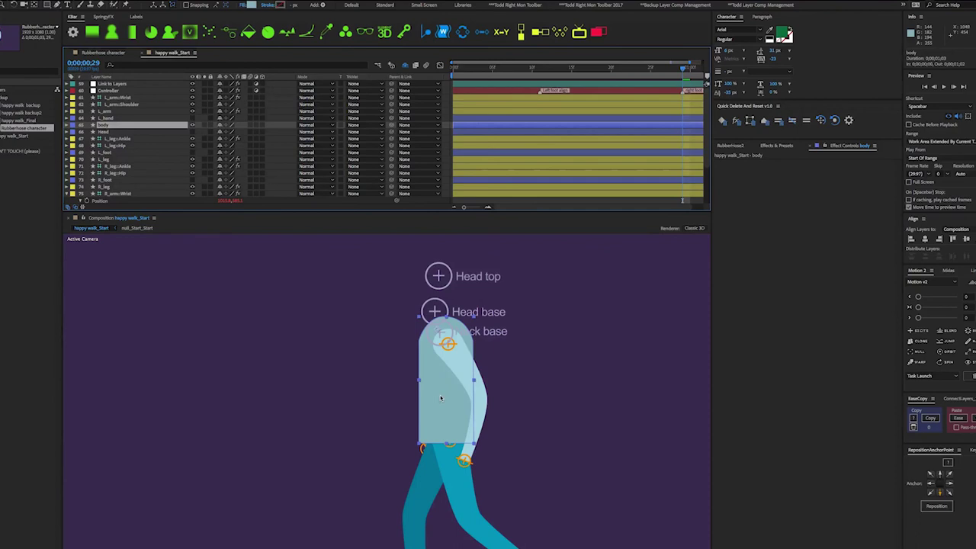
{"action": "left_click_drag", "start_coordinate": [440, 399], "coordinate": [441, 403]}
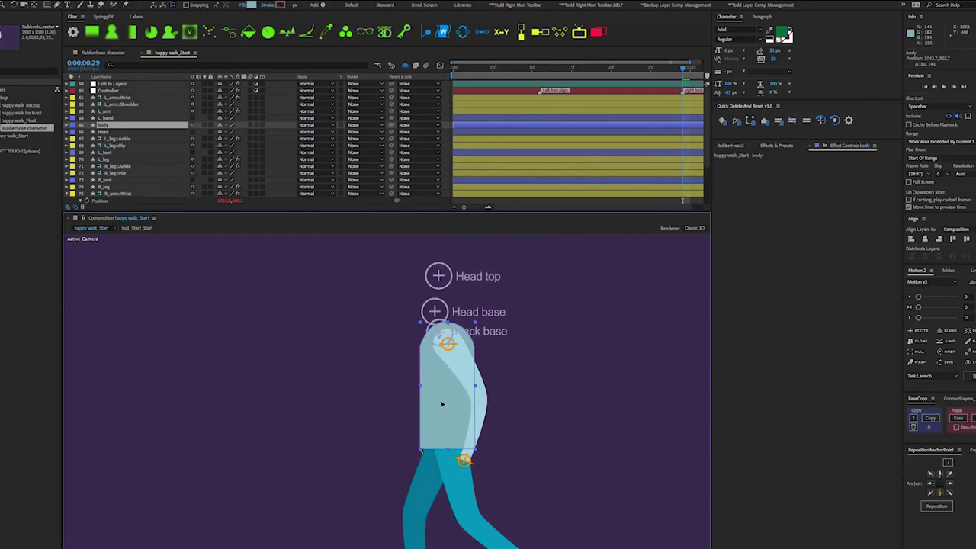
{"action": "key", "text": "Return"}
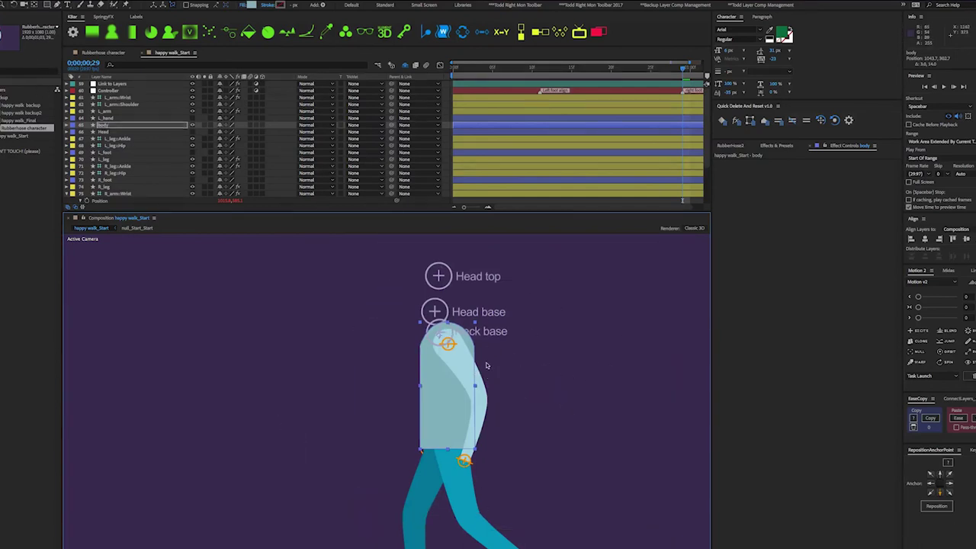
{"action": "scroll", "coordinate": [443, 344], "scroll_direction": "up", "scroll_amount": 2}
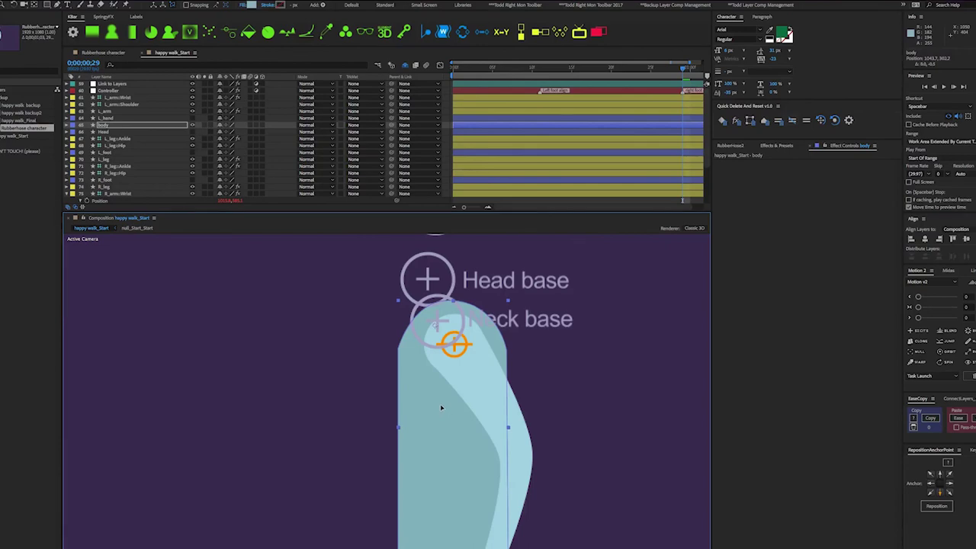
{"action": "left_click_drag", "start_coordinate": [441, 410], "coordinate": [441, 405]}
{"action": "scroll", "coordinate": [439, 323], "scroll_direction": "up", "scroll_amount": 2}
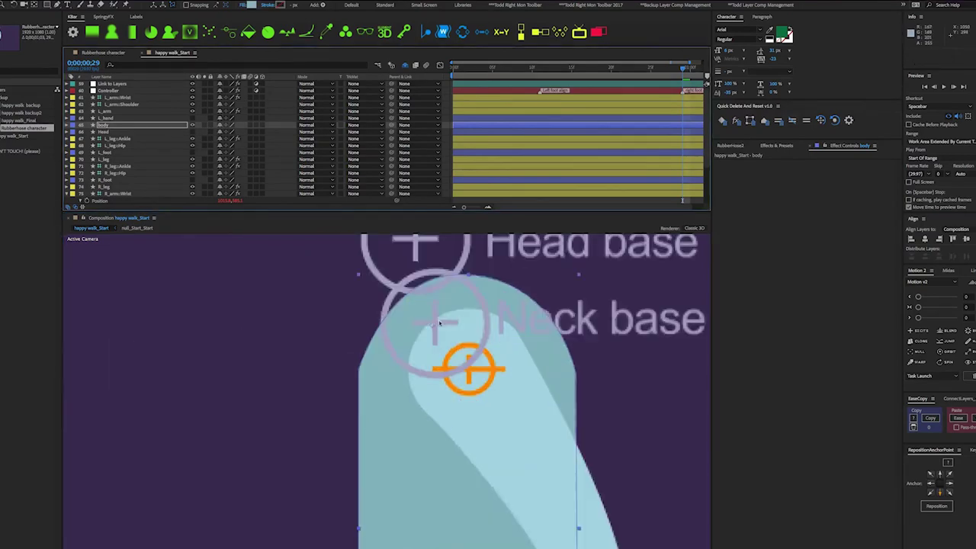
{"action": "scroll", "coordinate": [438, 324], "scroll_direction": "up", "scroll_amount": 1}
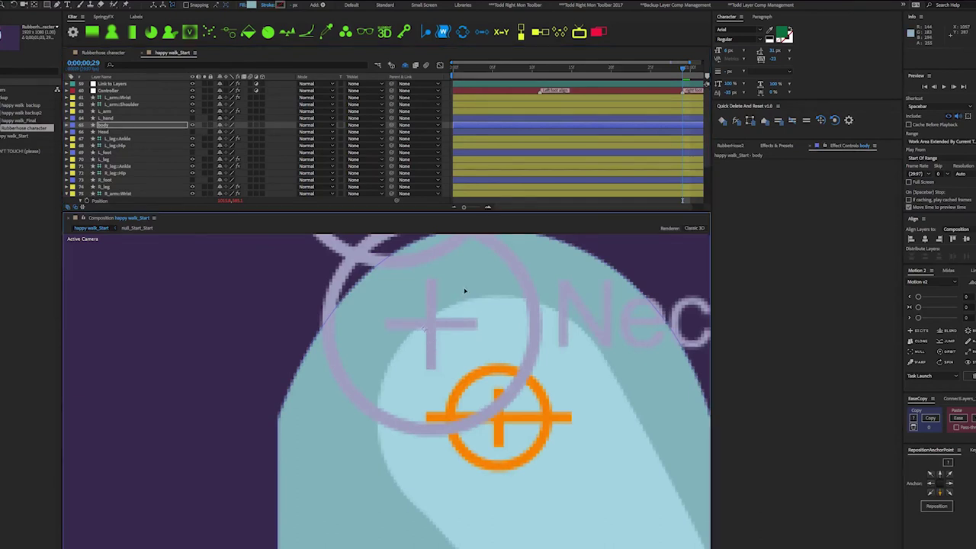
{"action": "left_click_drag", "start_coordinate": [463, 290], "coordinate": [461, 303]}
{"action": "scroll", "coordinate": [463, 315], "scroll_direction": "down", "scroll_amount": 3}
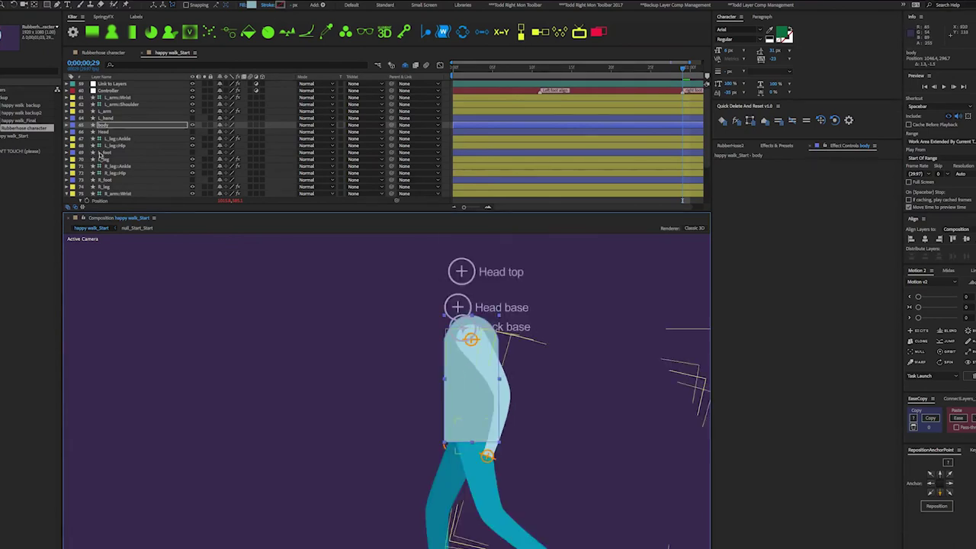
- Add a body Position expression linked to Link to Layers' Neck base with .toComp([0,0])
{"action": "left_click", "coordinate": [114, 126]}
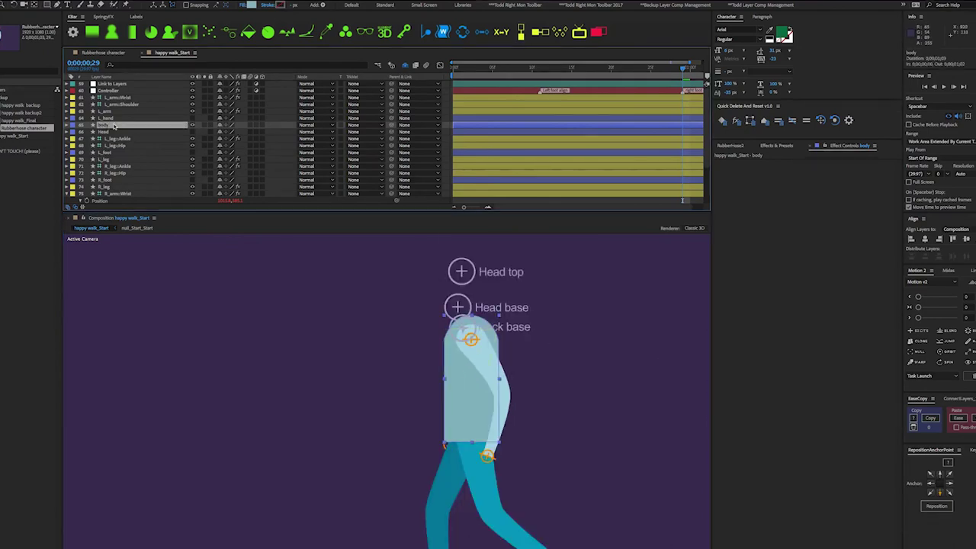
{"action": "left_click", "coordinate": [119, 86]}
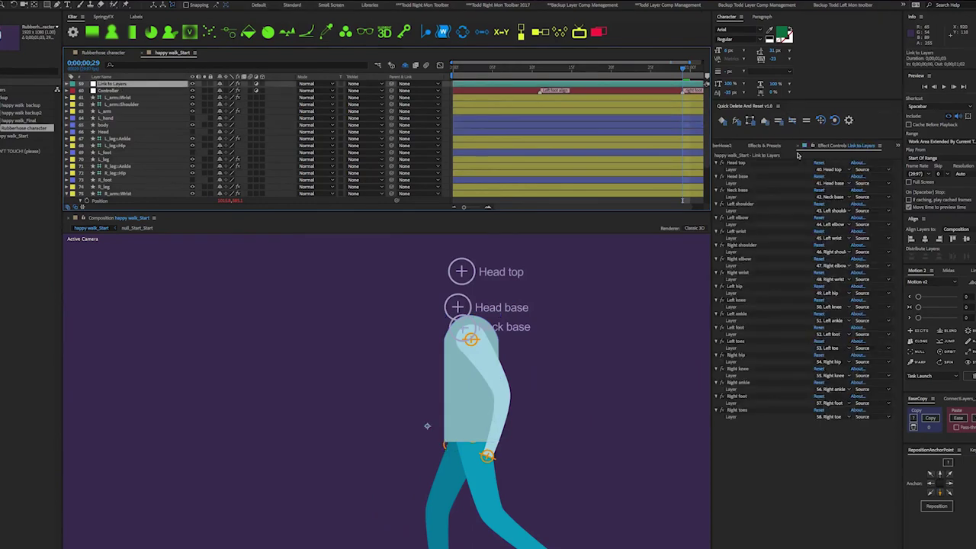
{"action": "left_click", "coordinate": [805, 172]}
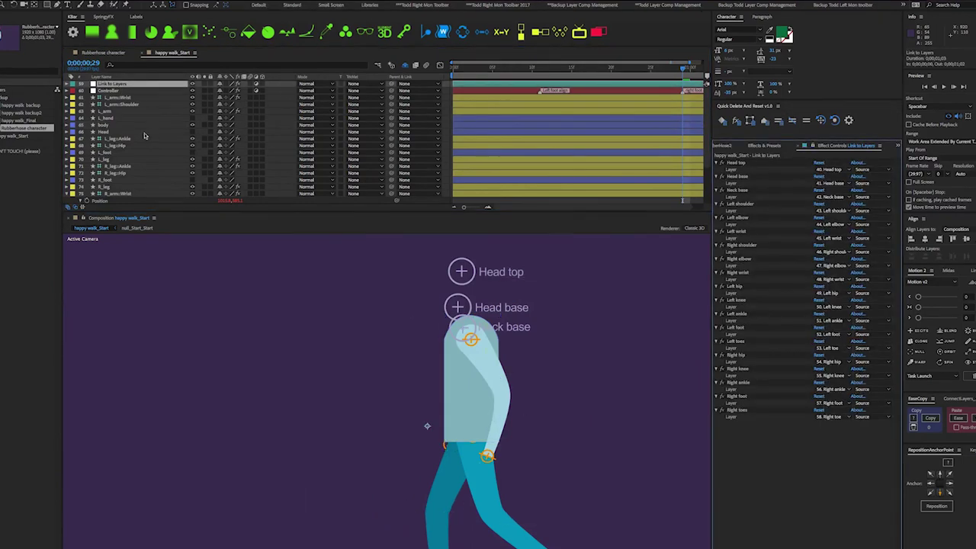
{"action": "left_click", "coordinate": [113, 125]}
{"action": "key", "text": "p"}
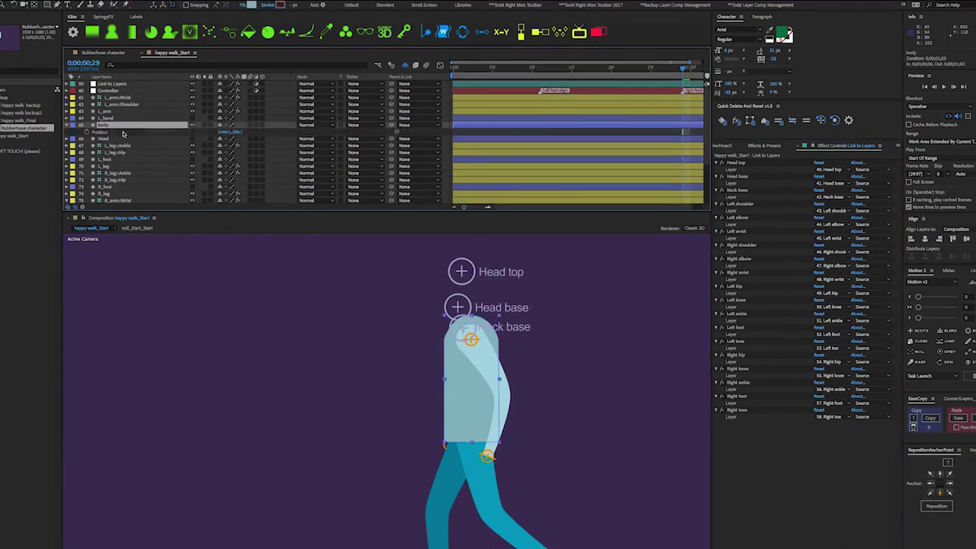
{"action": "left_click", "coordinate": [86, 132], "text": "alt"}
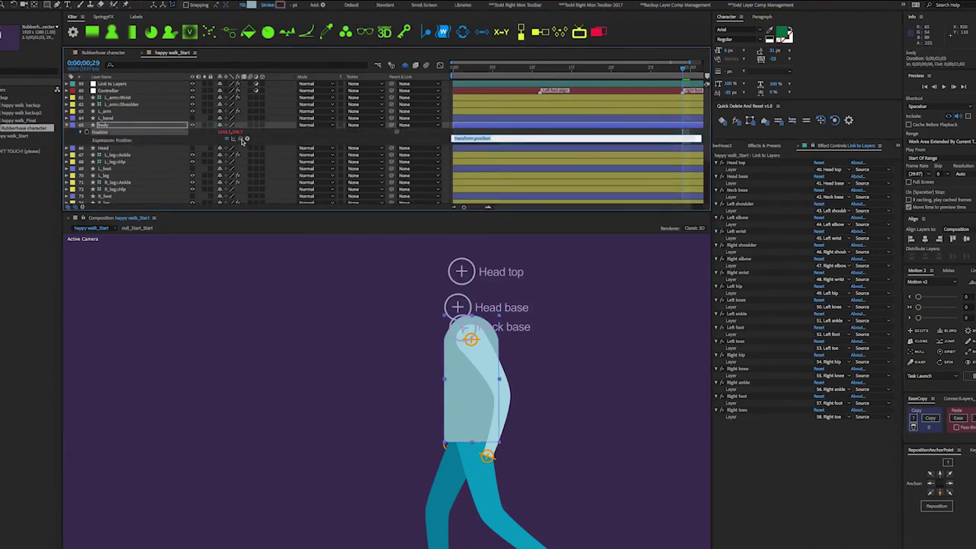
{"action": "left_click_drag", "start_coordinate": [242, 141], "coordinate": [783, 199]}
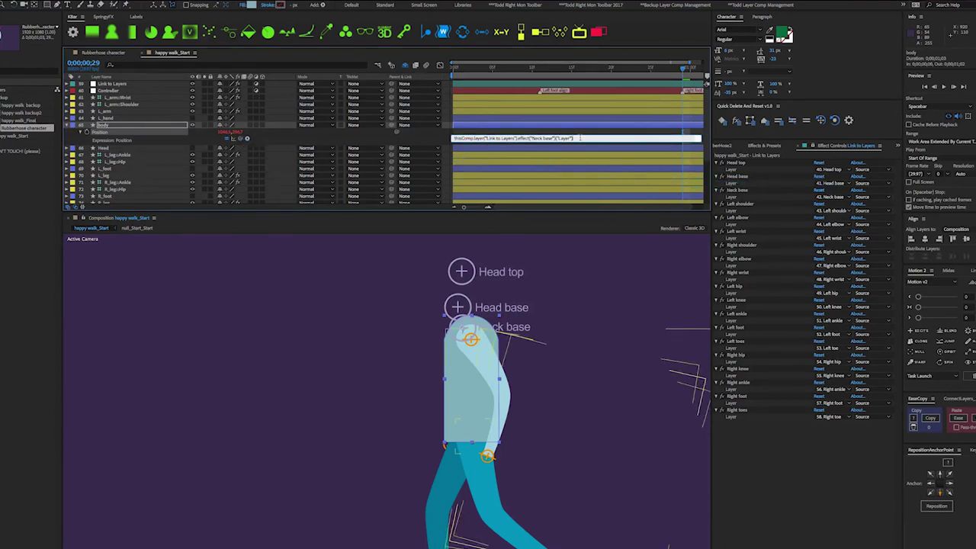
{"action": "type", "text": ".toComp([0,0])"}
{"action": "key", "text": "KP_Enter"}
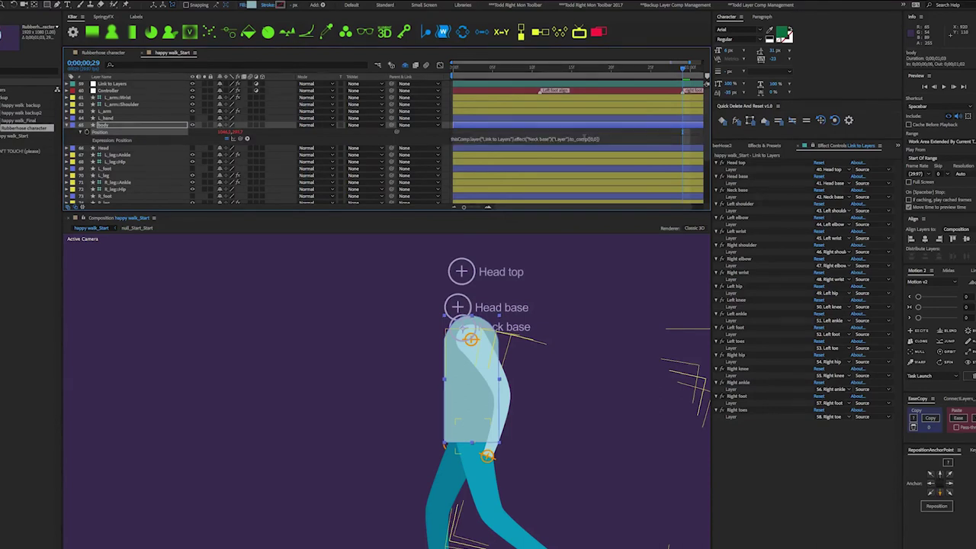
- Fit the view, preview the torso walking, and collapse the body layer's properties
{"action": "scroll", "coordinate": [593, 329], "scroll_direction": "down", "scroll_amount": 1}
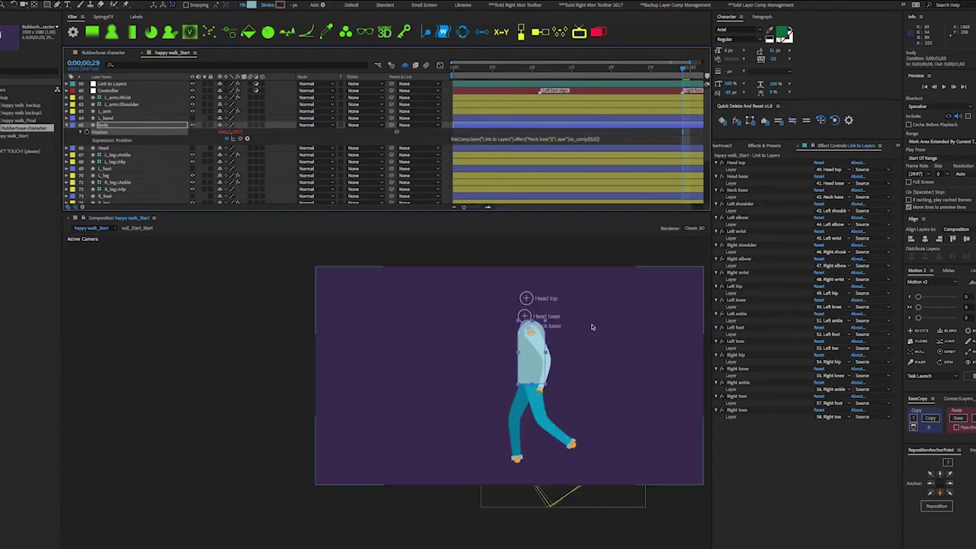
{"action": "scroll", "coordinate": [586, 356], "scroll_direction": "up", "scroll_amount": 1}
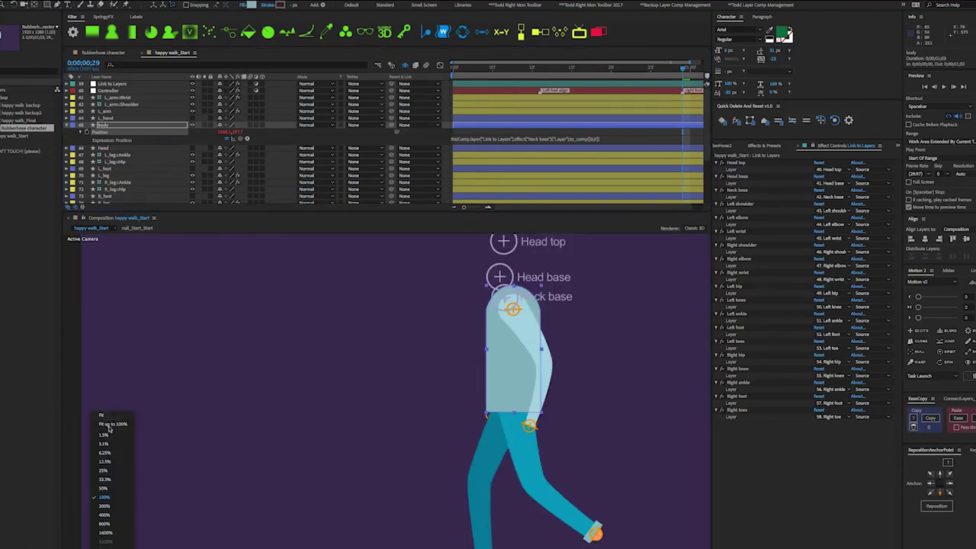
{"action": "left_click", "coordinate": [108, 429]}
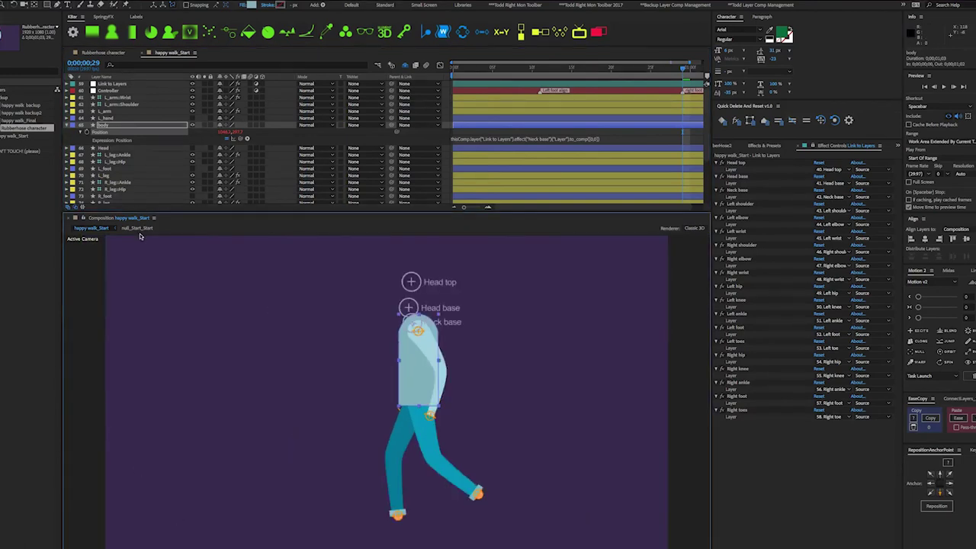
{"action": "key", "text": "space"}
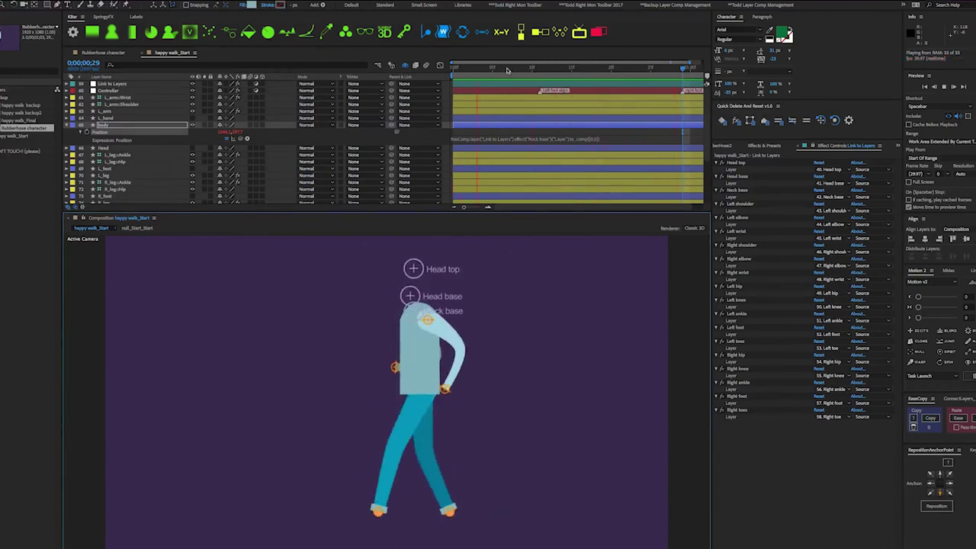
{"action": "left_click", "coordinate": [507, 69]}
{"action": "key", "text": "space"}
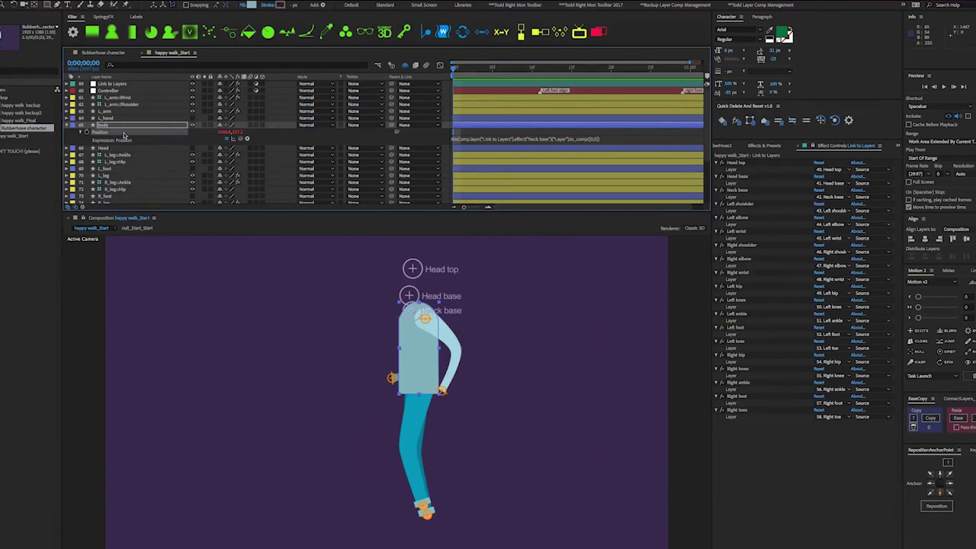
{"action": "left_click", "coordinate": [68, 125]}
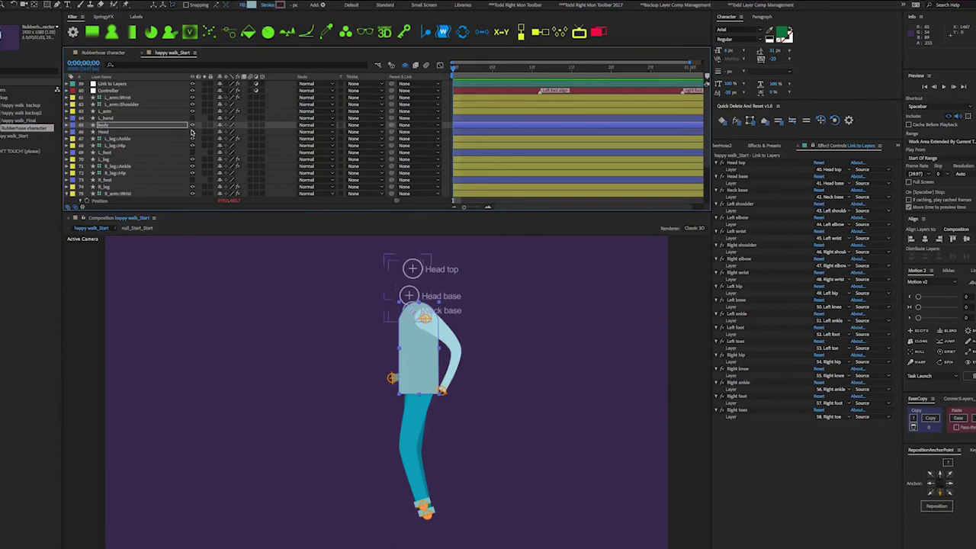
- Show the Head layer again and nudge it slightly upward
{"action": "left_click", "coordinate": [192, 131]}
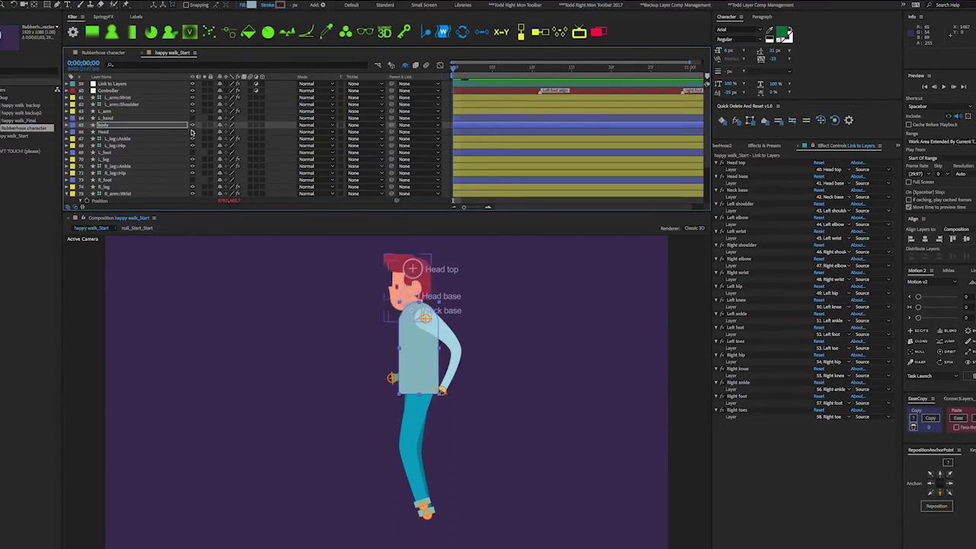
{"action": "left_click", "coordinate": [107, 133]}
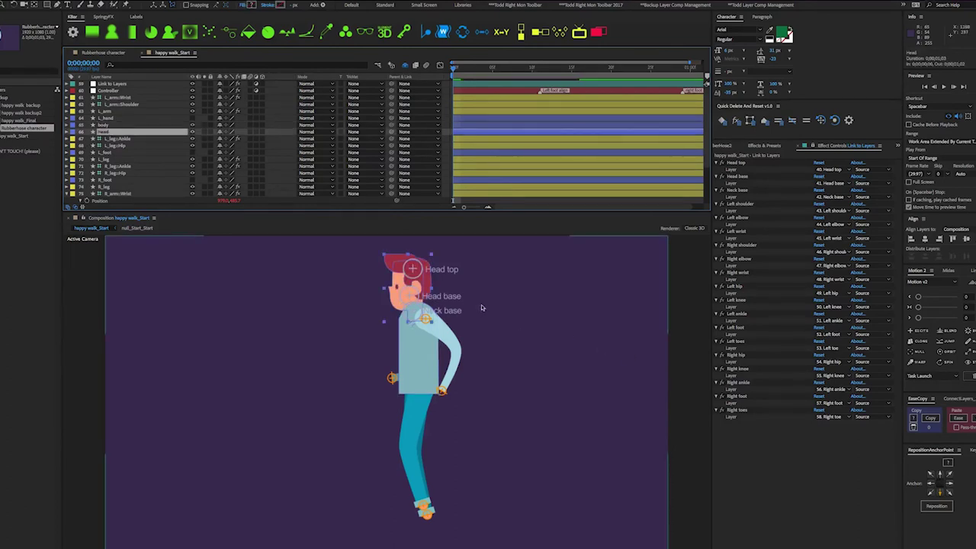
{"action": "scroll", "coordinate": [428, 305], "scroll_direction": "up", "scroll_amount": 1}
{"action": "left_click_drag", "start_coordinate": [429, 305], "coordinate": [419, 363]}
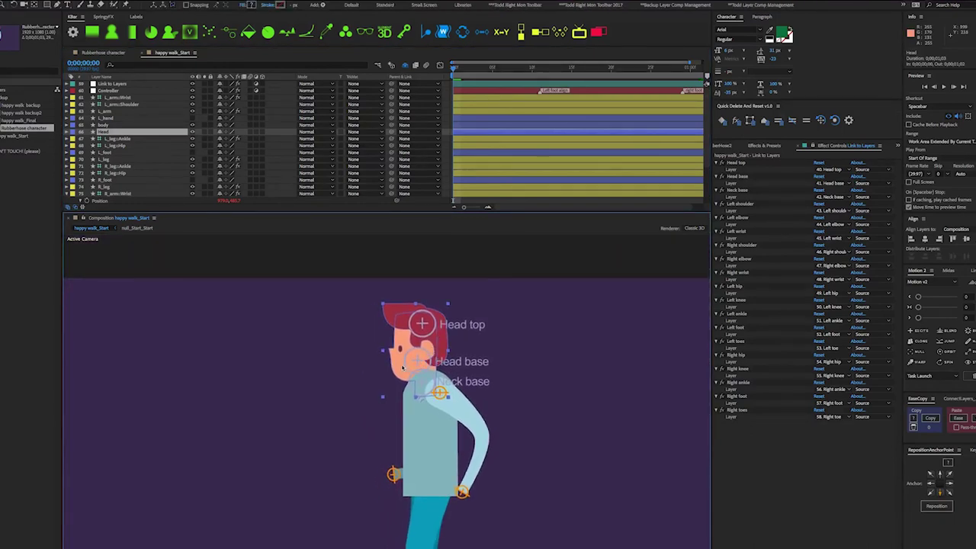
{"action": "key", "text": "shift+Up"}
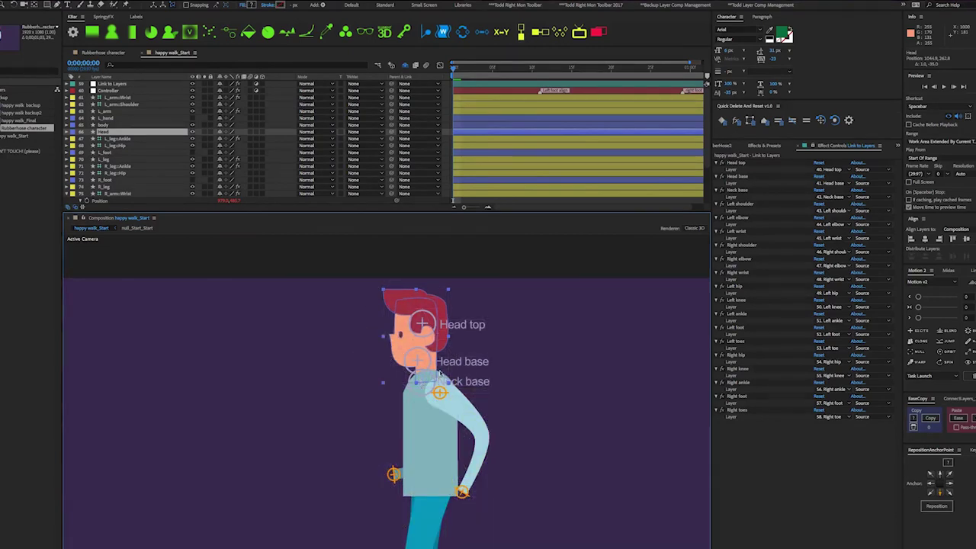
- Drag the head so its base lines up with the neck base point
{"action": "scroll", "coordinate": [402, 354], "scroll_direction": "up", "scroll_amount": 2}
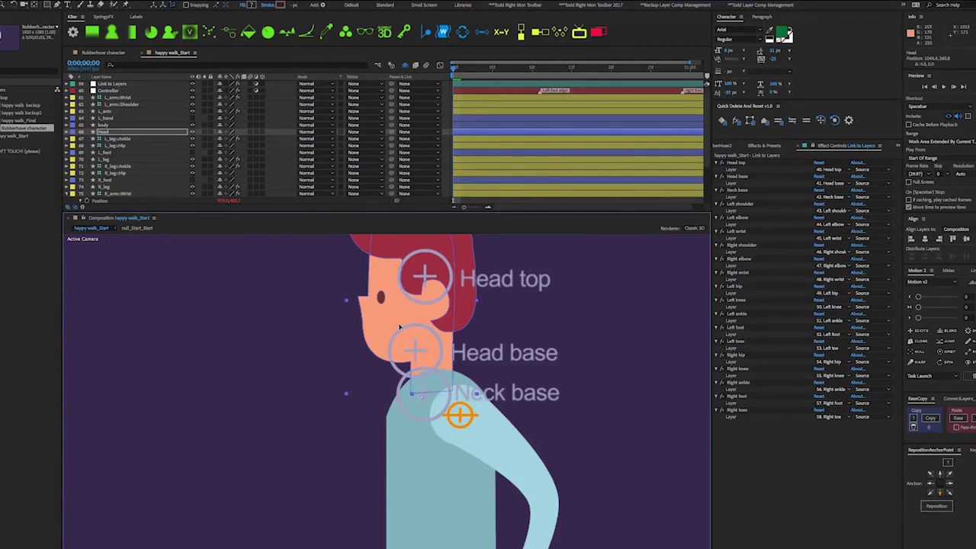
{"action": "left_click_drag", "start_coordinate": [398, 326], "coordinate": [399, 343]}
{"action": "scroll", "coordinate": [414, 392], "scroll_direction": "up", "scroll_amount": 4}
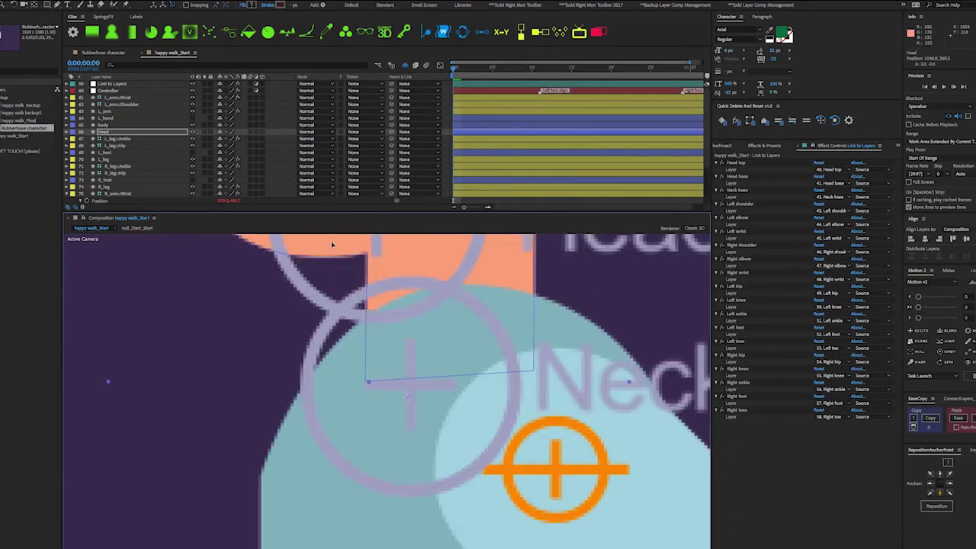
{"action": "left_click_drag", "start_coordinate": [331, 244], "coordinate": [333, 239]}
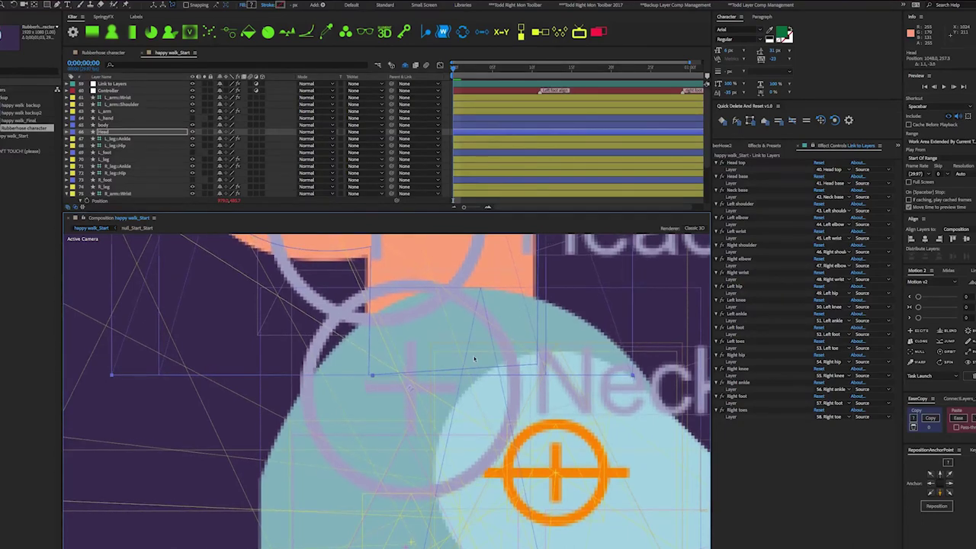
{"action": "scroll", "coordinate": [472, 358], "scroll_direction": "down", "scroll_amount": 4}
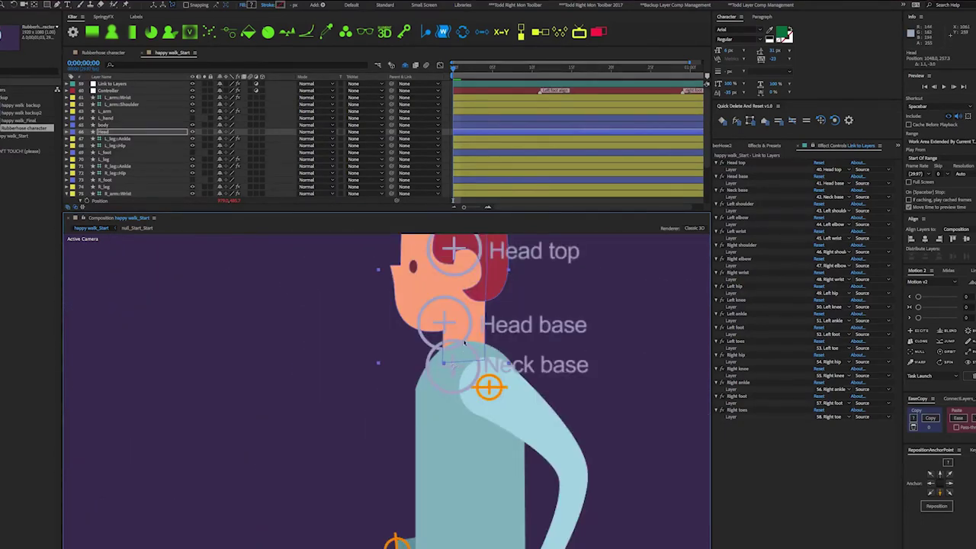
{"action": "scroll", "coordinate": [464, 304], "scroll_direction": "down", "scroll_amount": 3}
{"action": "scroll", "coordinate": [462, 312], "scroll_direction": "up", "scroll_amount": 5}
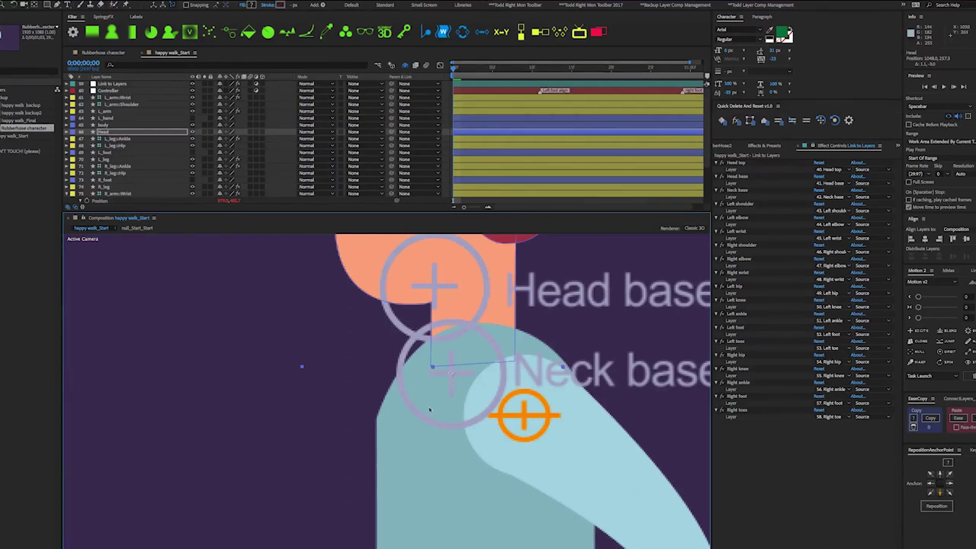
{"action": "scroll", "coordinate": [486, 393], "scroll_direction": "down", "scroll_amount": 1}
{"action": "scroll", "coordinate": [486, 393], "scroll_direction": "down", "scroll_amount": 1}
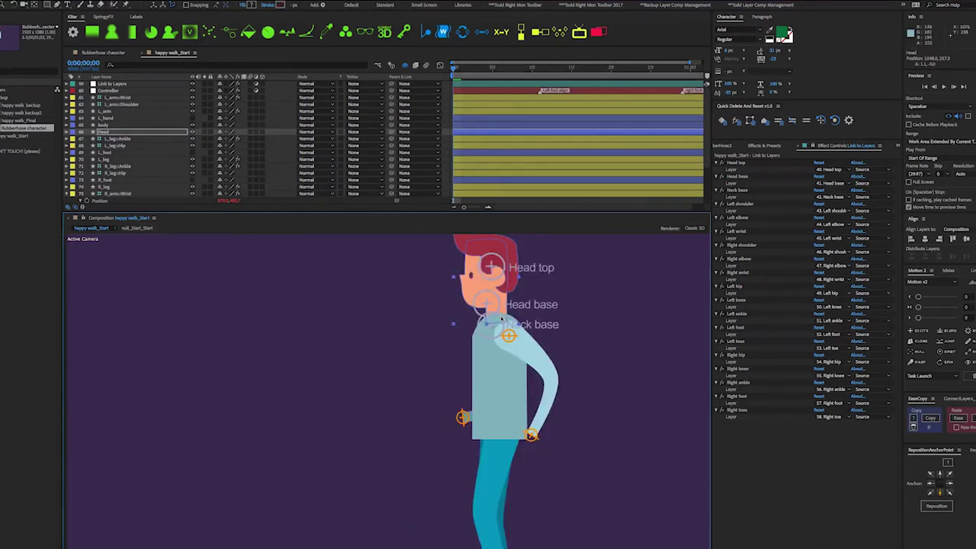
- Link the Head Position to Link to Layers' Neck base point with an expression
{"action": "left_click", "coordinate": [99, 134]}
{"action": "key", "text": "p"}
{"action": "left_click", "coordinate": [86, 138], "text": "alt"}
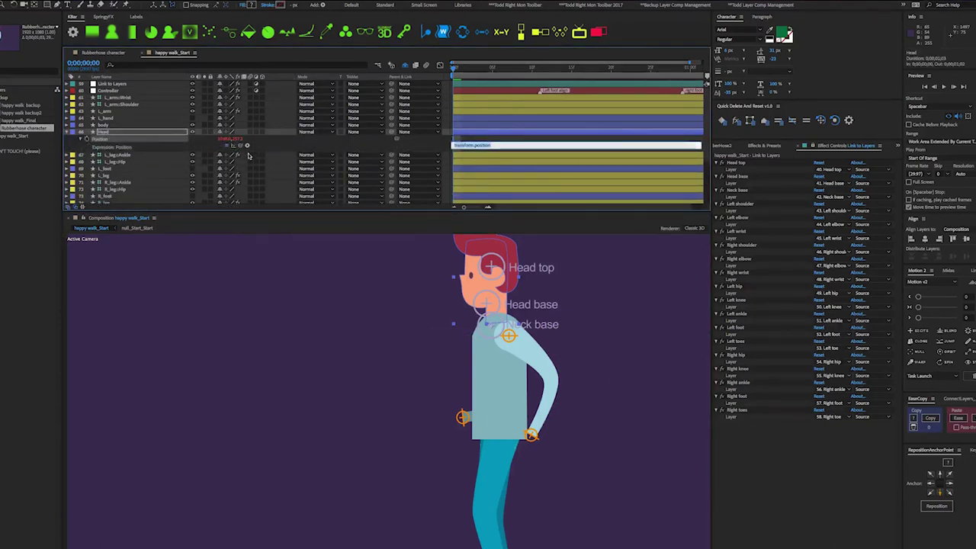
{"action": "left_click_drag", "start_coordinate": [246, 145], "coordinate": [752, 198]}
{"action": "key", "text": "KP_Enter"}
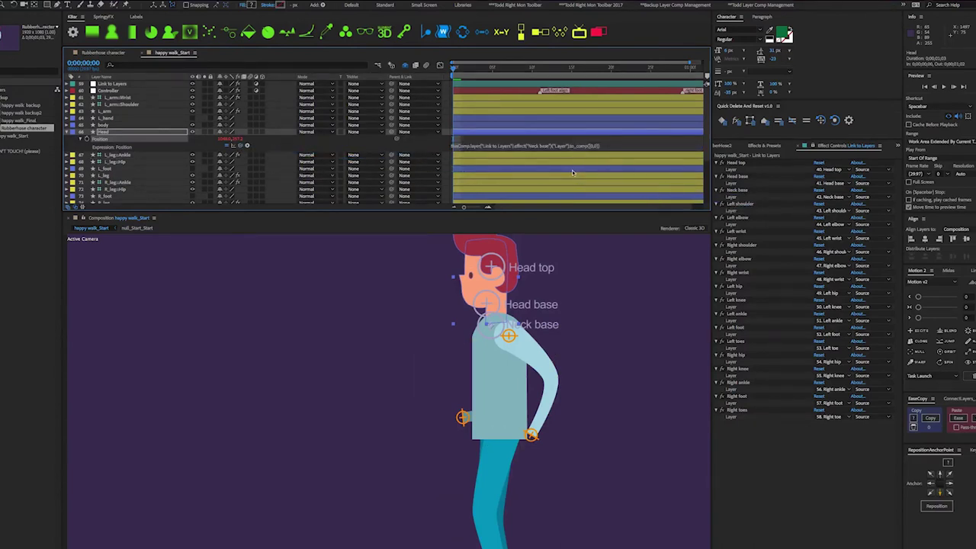
{"action": "scroll", "coordinate": [532, 345], "scroll_direction": "down", "scroll_amount": 2}
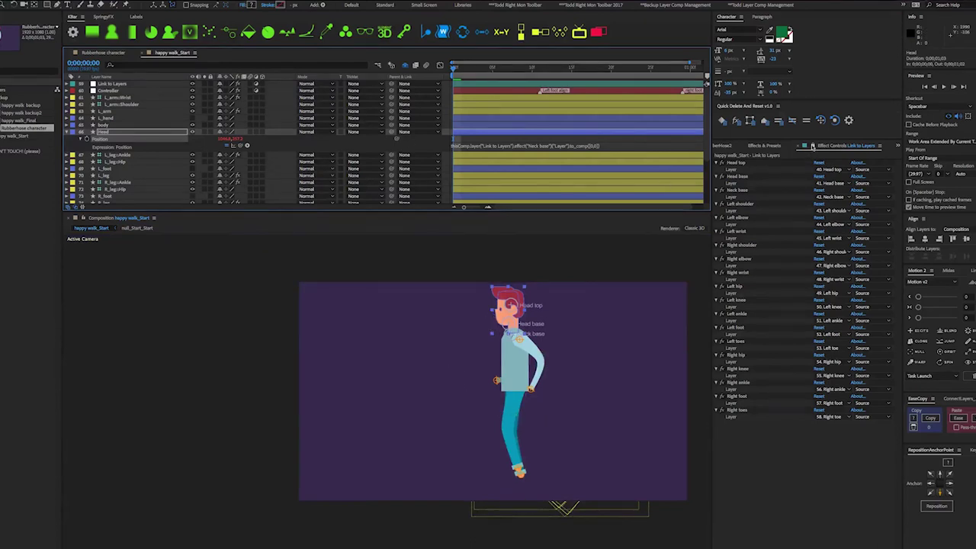
- Turn off Head controllers and Head Label visibility on the Controller, then enlarge the viewer
{"action": "left_click", "coordinate": [811, 144]}
{"action": "left_click", "coordinate": [109, 90]}
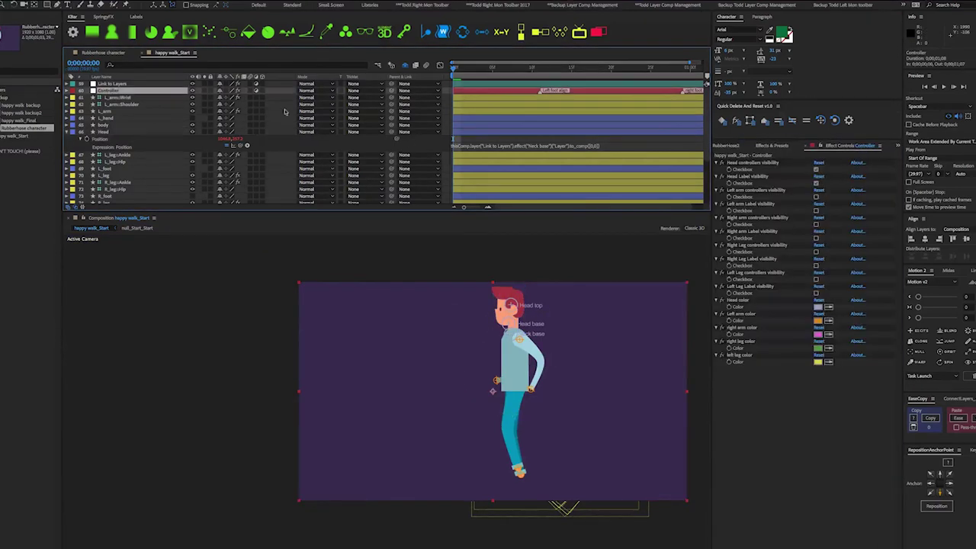
{"action": "left_click", "coordinate": [816, 170]}
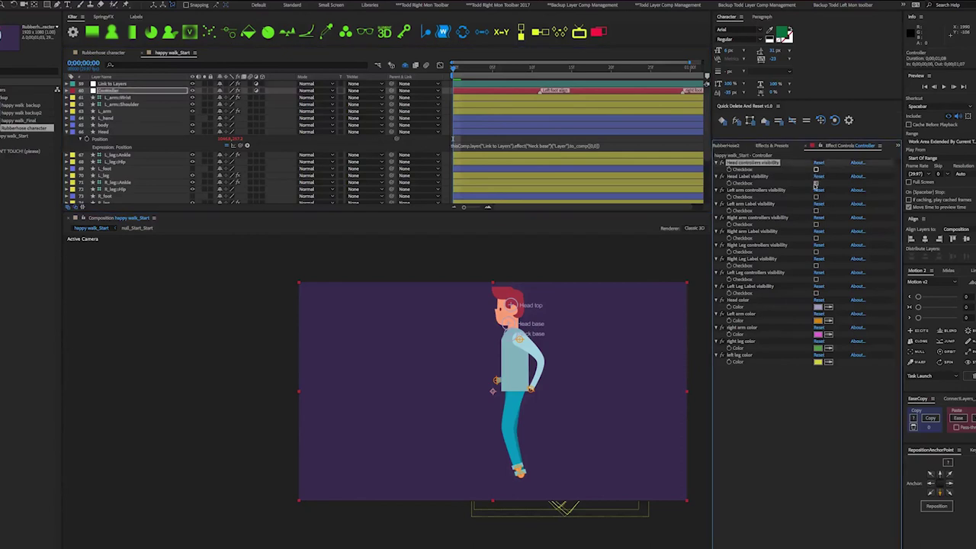
{"action": "left_click", "coordinate": [815, 183]}
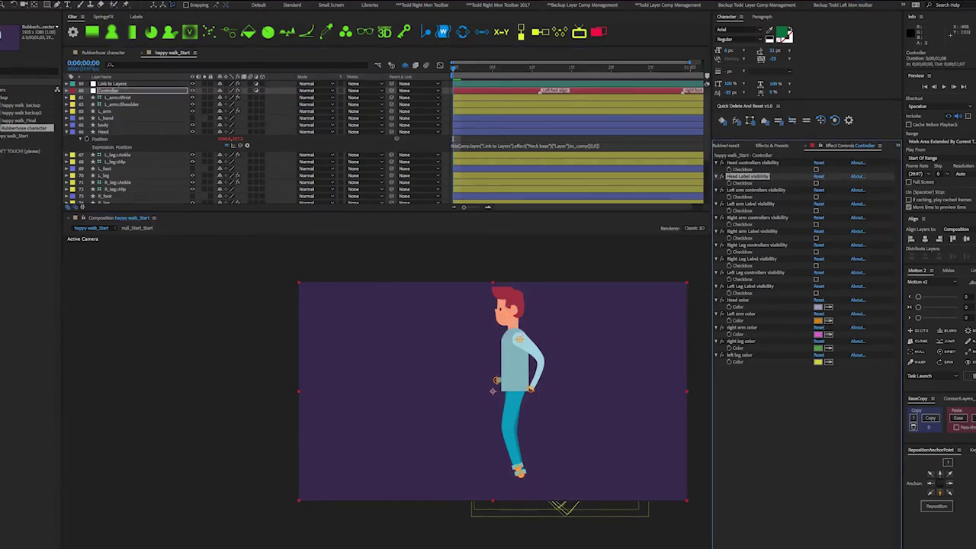
{"action": "left_click", "coordinate": [144, 546]}
{"action": "left_click", "coordinate": [114, 415]}
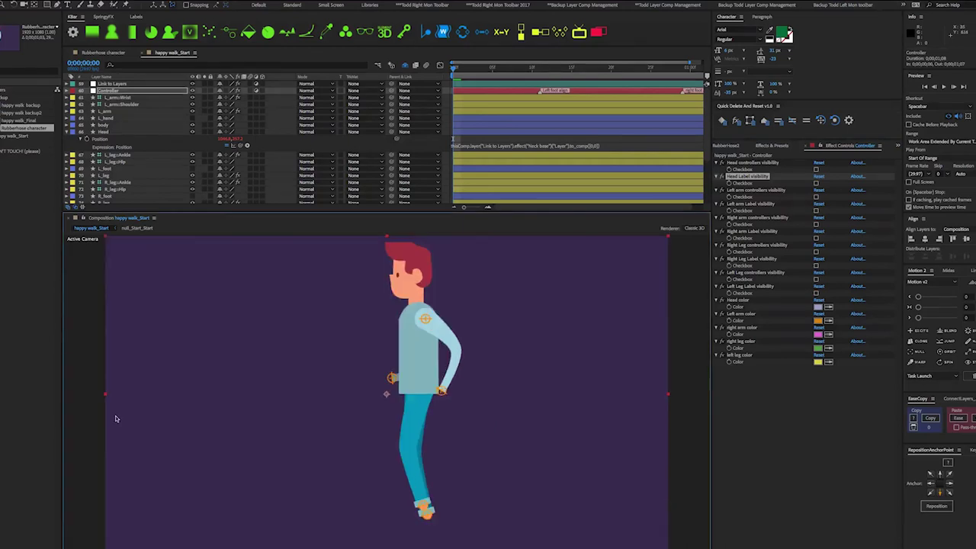
{"action": "left_click", "coordinate": [107, 131]}
- Reveal the Head layer's Rotation and preview the walk cycle from the first frame
{"action": "key", "text": "r"}
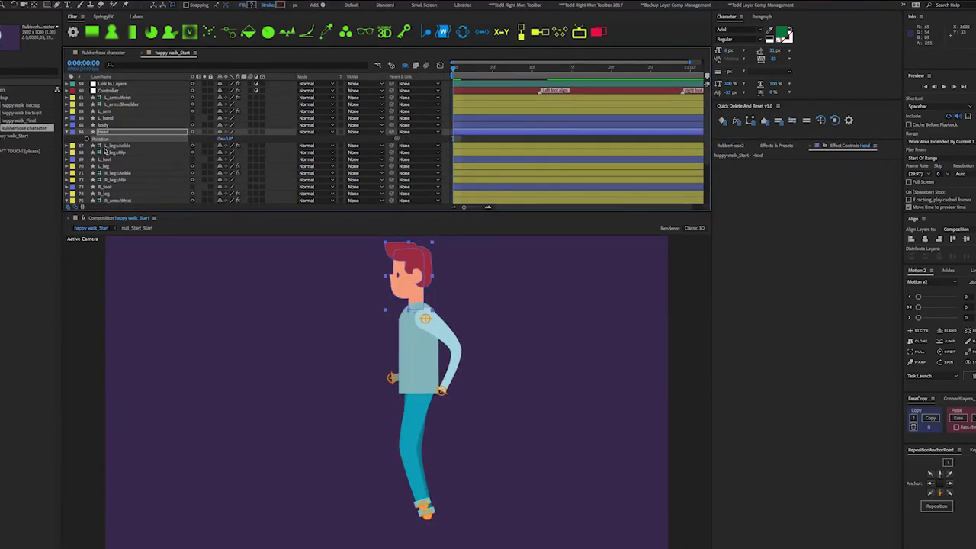
{"action": "key", "text": "space"}
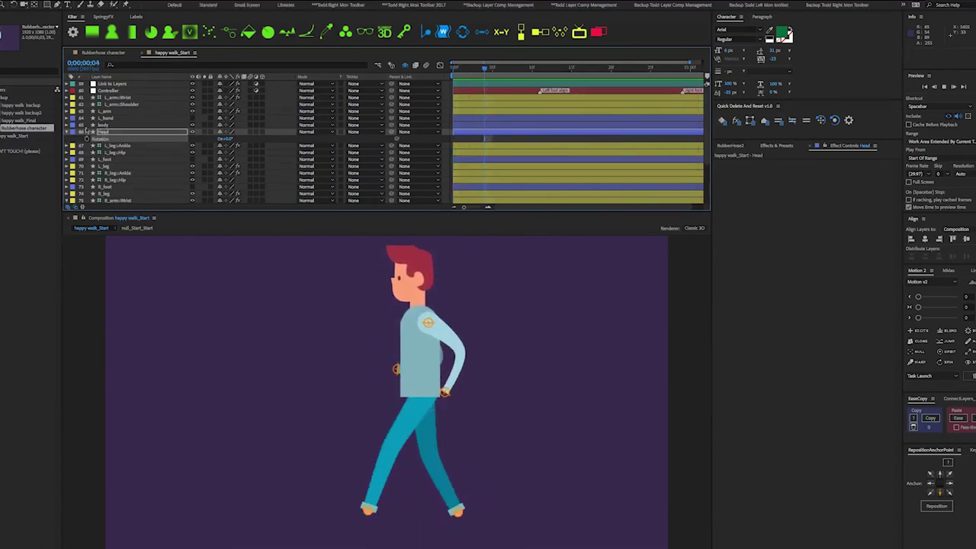
{"action": "key", "text": "space"}
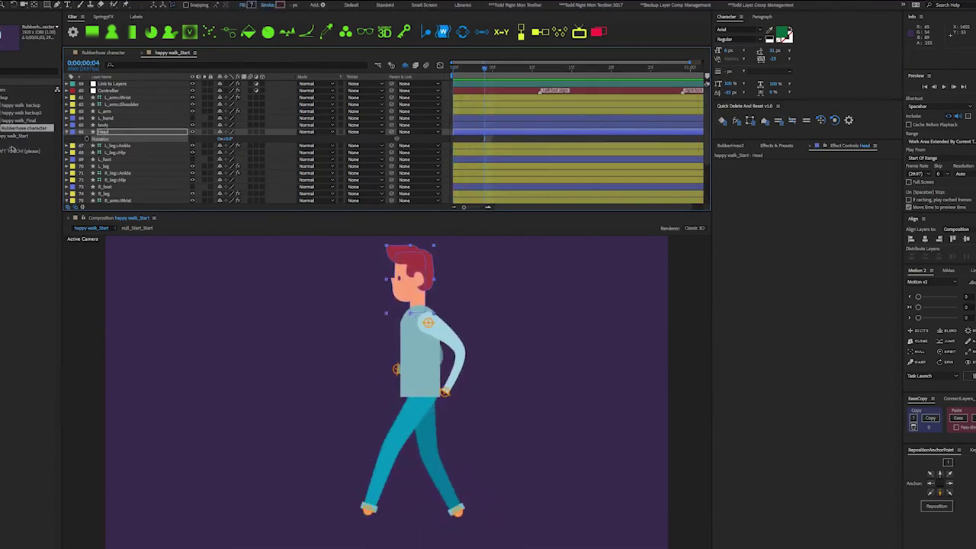
{"action": "key", "text": "Home"}
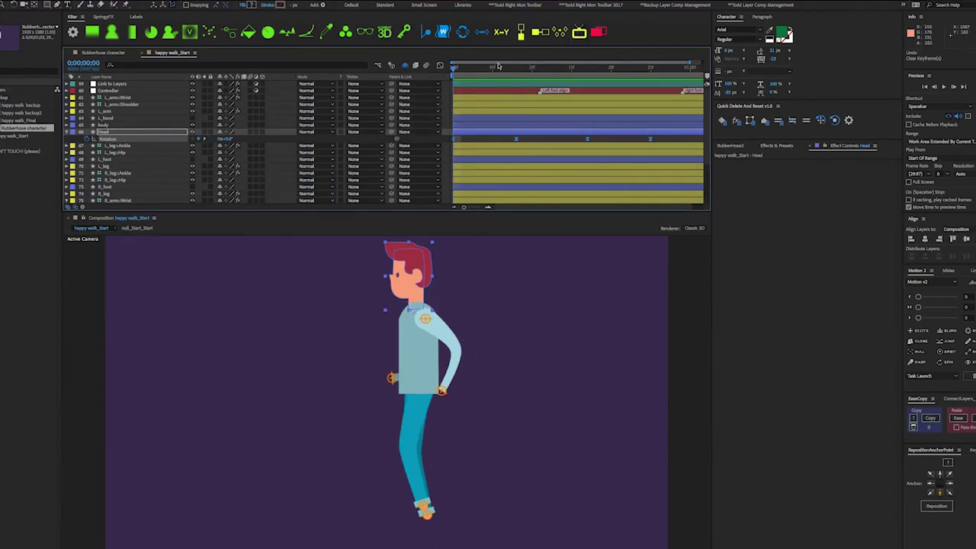
- Check the head tilt at the stride pose around frames 5–6, then preview the walk again
{"action": "left_click", "coordinate": [513, 69]}
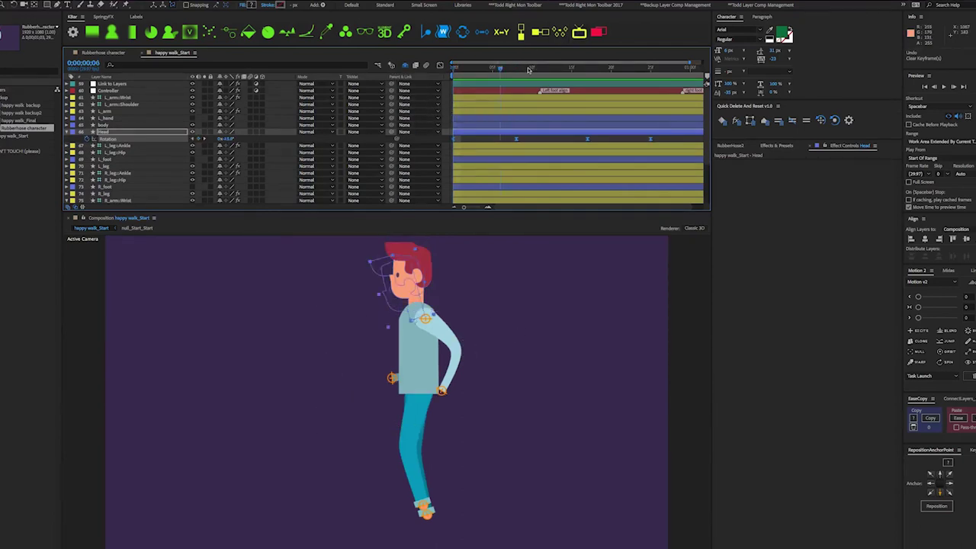
{"action": "left_click", "coordinate": [489, 70]}
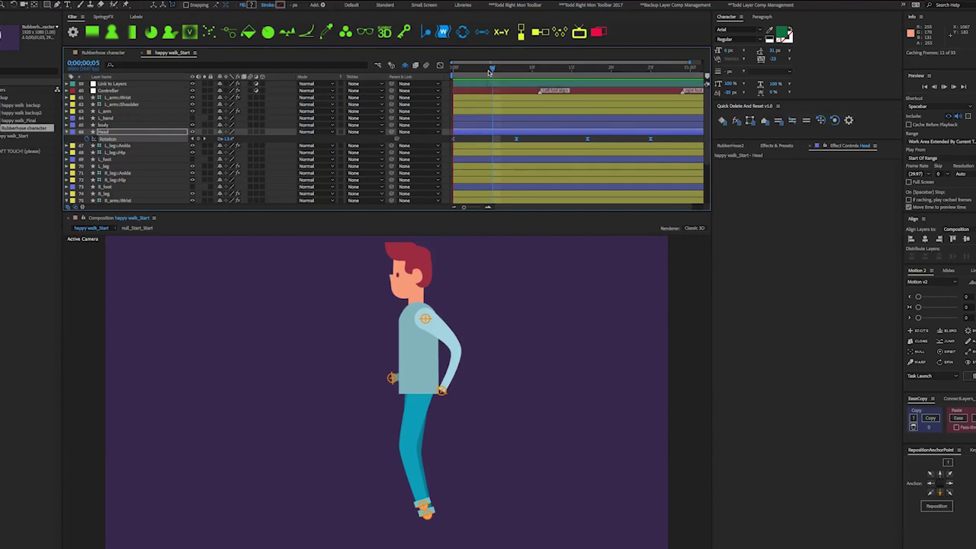
{"action": "key", "text": "space"}
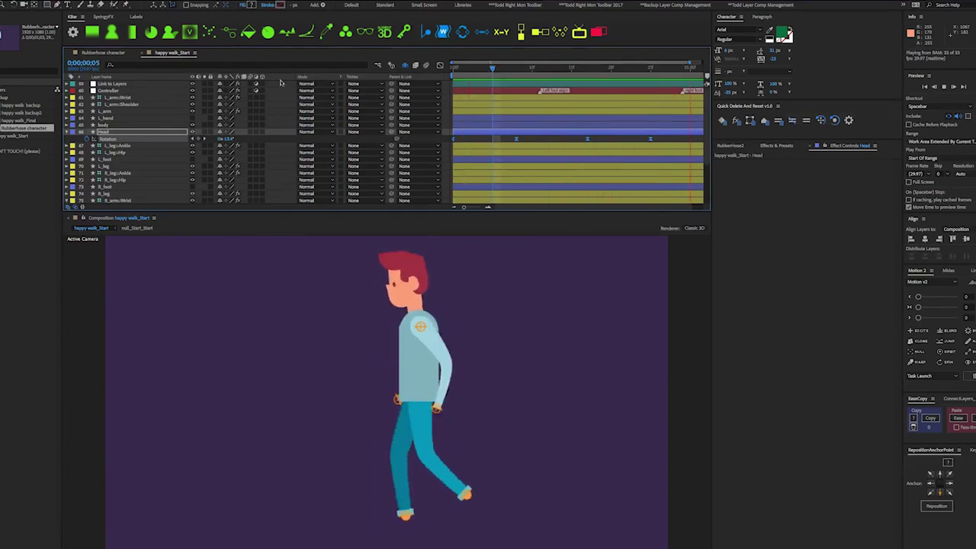
{"action": "key", "text": "space"}
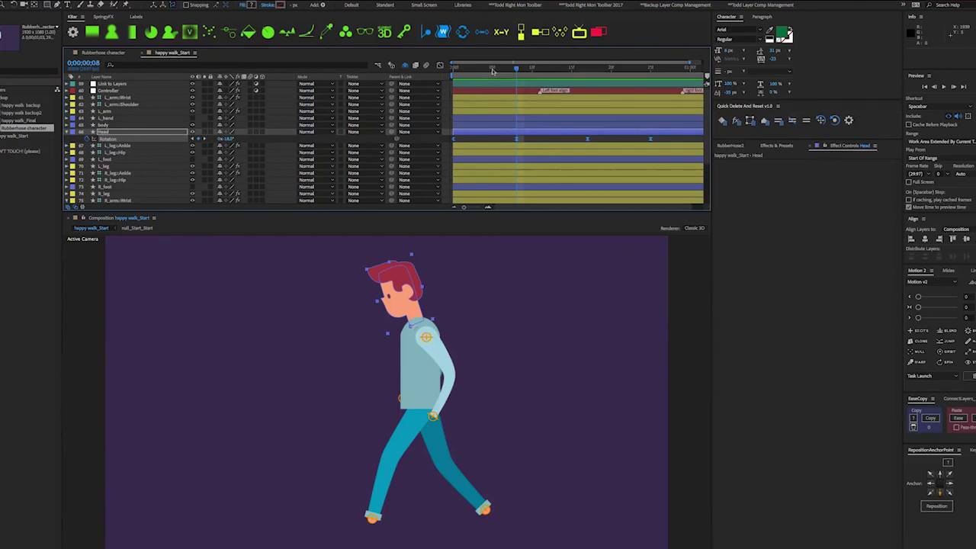
- Move the walk to frame 0;00;00;11 and zoom the viewer in to check the foot
{"action": "key", "text": "Home"}
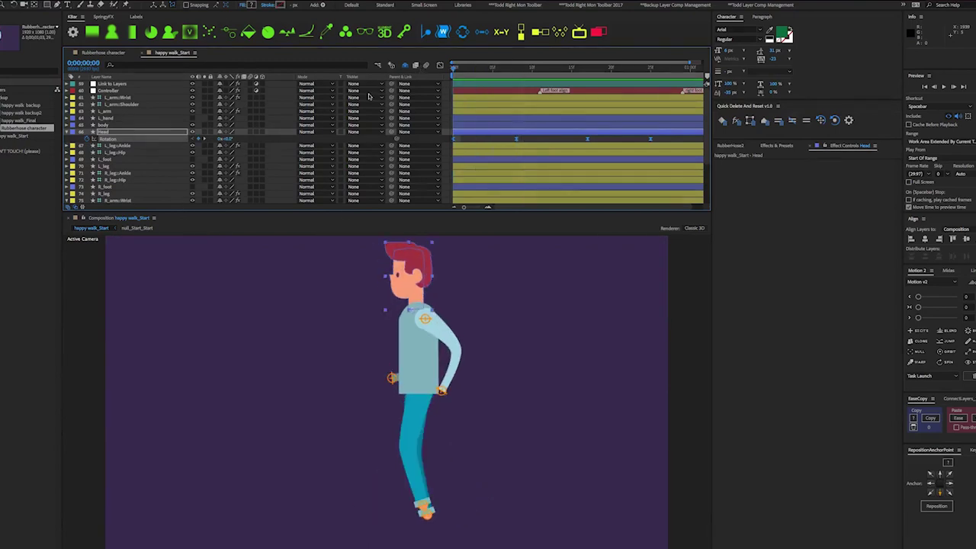
{"action": "scroll", "coordinate": [147, 177], "scroll_direction": "down", "scroll_amount": 1}
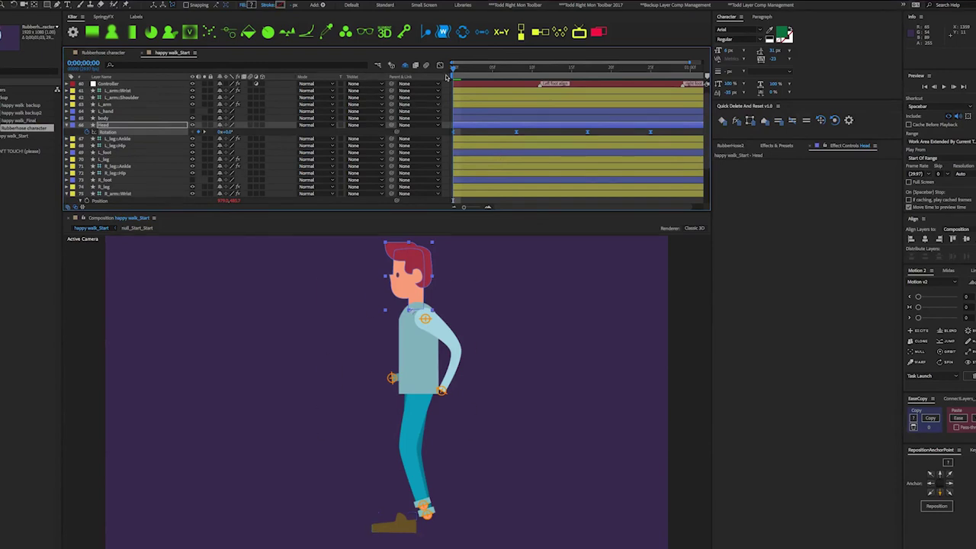
{"action": "scroll", "coordinate": [643, 117], "scroll_direction": "down", "scroll_amount": 1}
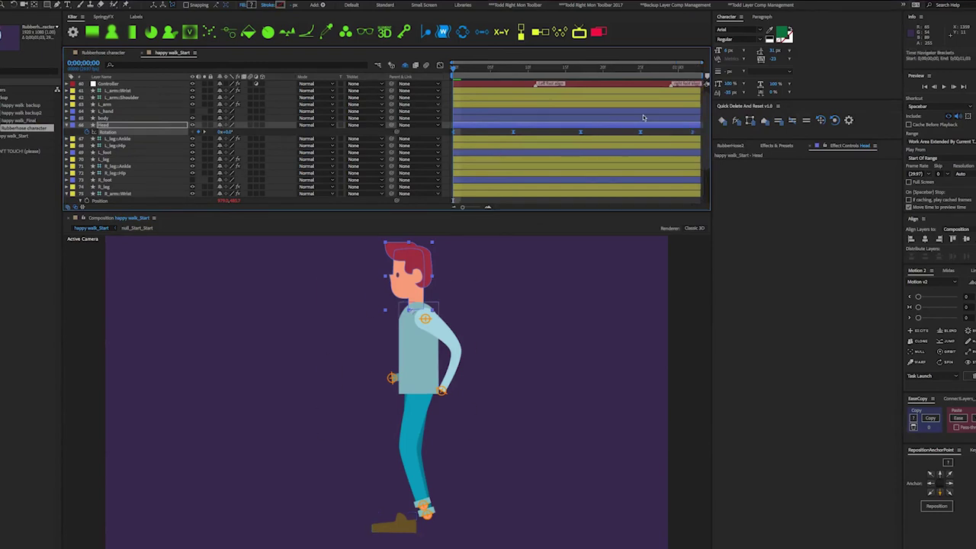
{"action": "left_click", "coordinate": [535, 70]}
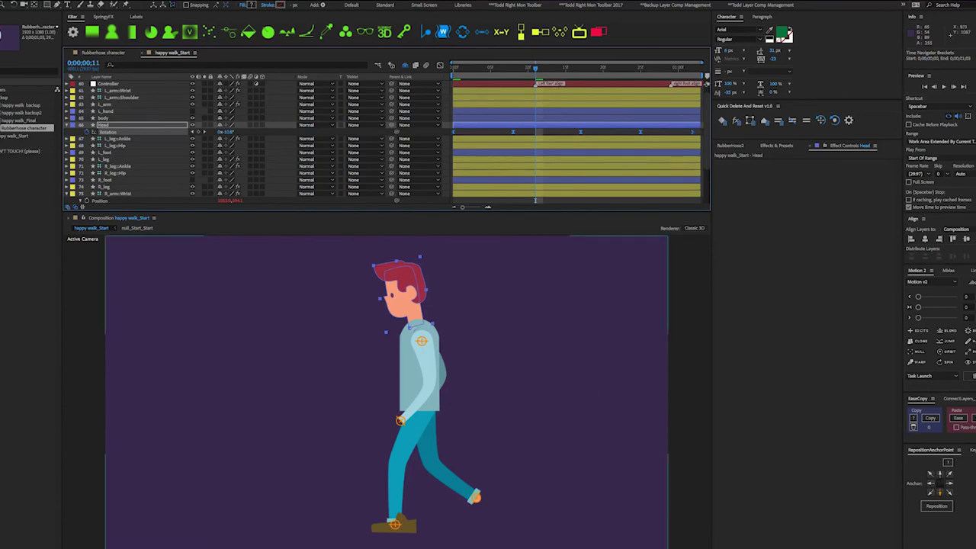
{"action": "scroll", "coordinate": [376, 538], "scroll_direction": "up", "scroll_amount": 5}
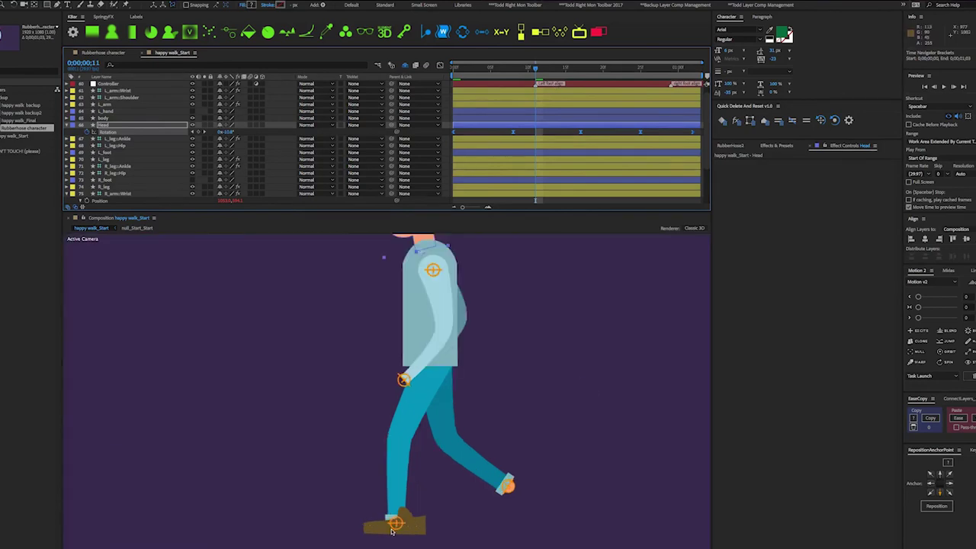
{"action": "scroll", "coordinate": [408, 531], "scroll_direction": "down", "scroll_amount": 2}
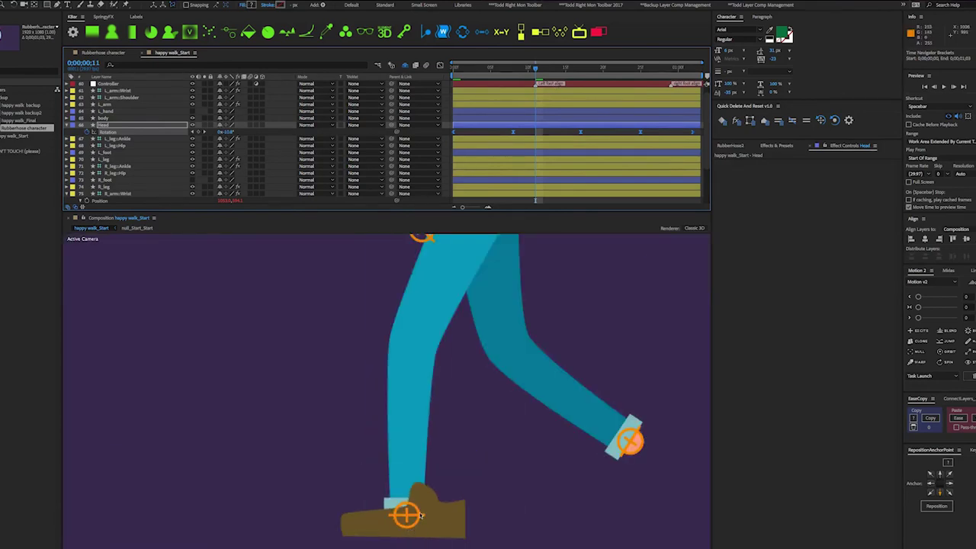
- Add a Link to Layers layer and show the left leg's joint labels on the Controller
{"action": "key", "text": "ctrl+alt+shift+y"}
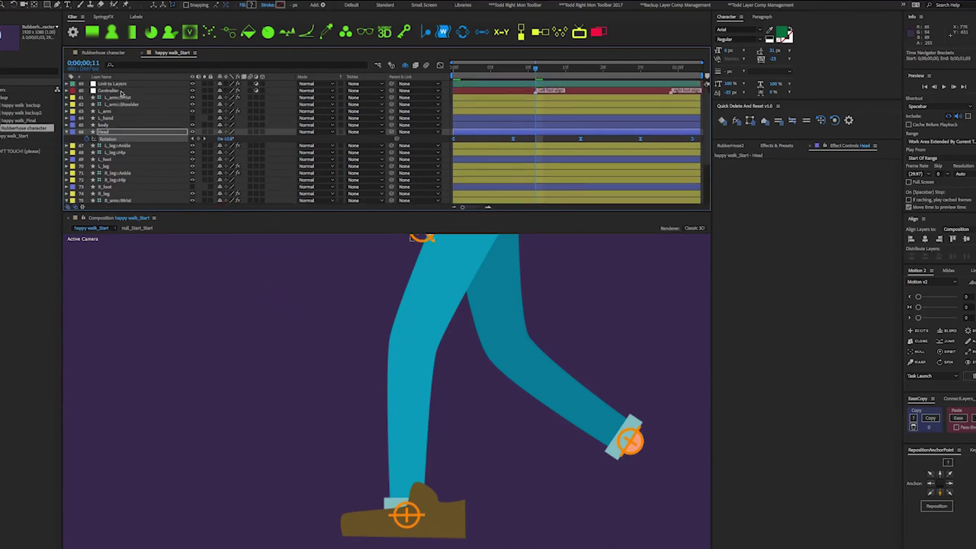
{"action": "left_click", "coordinate": [115, 90]}
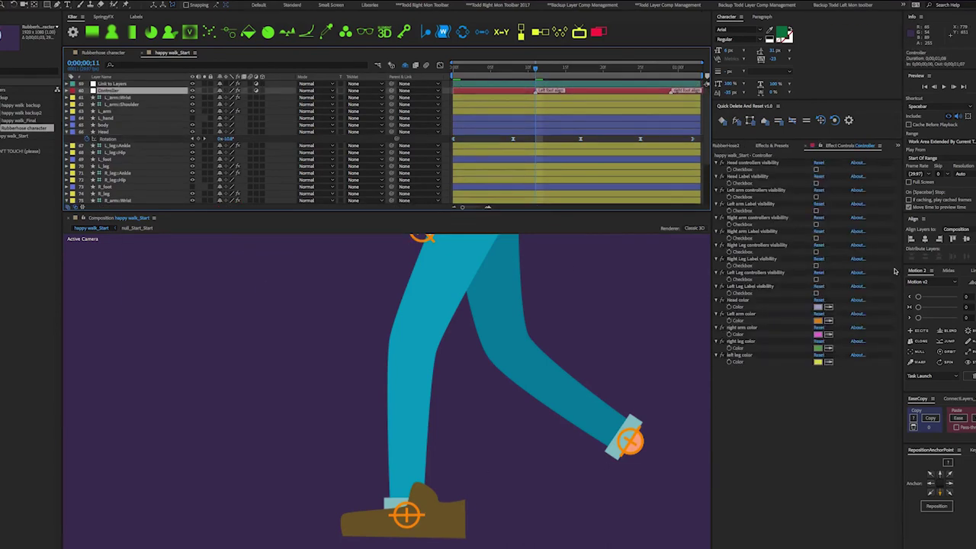
{"action": "left_click", "coordinate": [815, 292]}
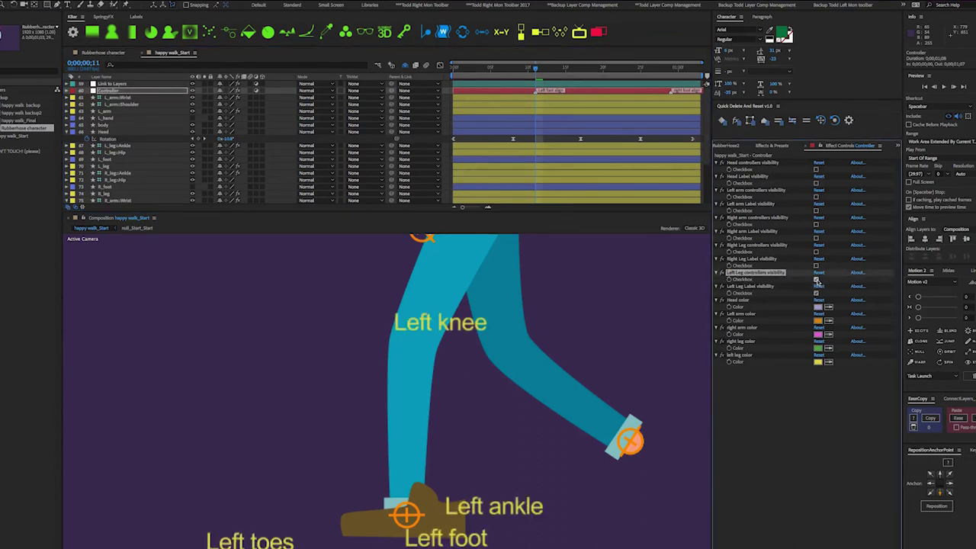
{"action": "left_click_drag", "start_coordinate": [488, 390], "coordinate": [522, 336]}
{"action": "scroll", "coordinate": [472, 392], "scroll_direction": "up", "scroll_amount": 1}
{"action": "scroll", "coordinate": [480, 389], "scroll_direction": "down", "scroll_amount": 1}
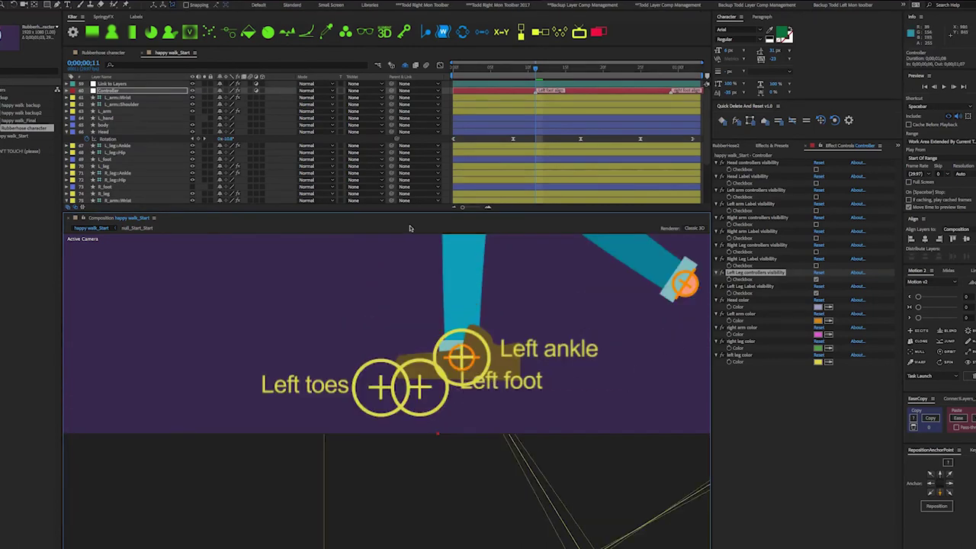
- Nudge the L_foot shape up-left onto the Left ankle, foot and toes markers
{"action": "left_click", "coordinate": [130, 158]}
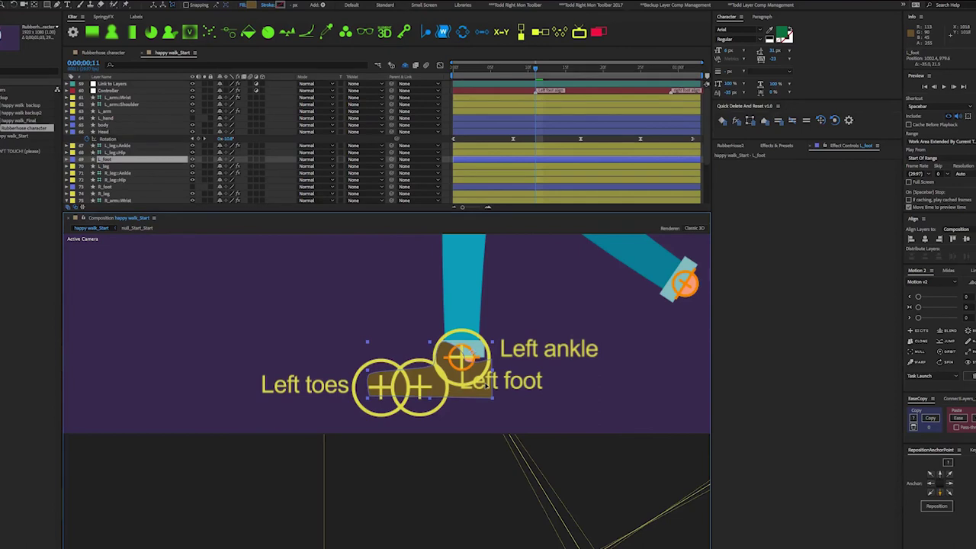
{"action": "mouse_move", "coordinate": [483, 387]}
{"action": "left_mouse_down"}
{"action": "mouse_move", "coordinate": [475, 379]}
{"action": "mouse_move", "coordinate": [480, 388]}
{"action": "left_mouse_up"}
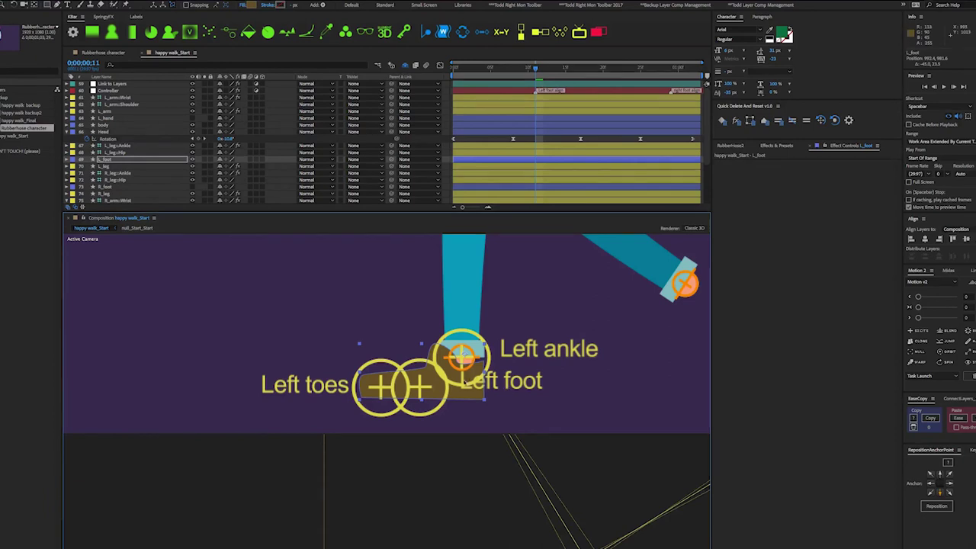
{"action": "scroll", "coordinate": [462, 358], "scroll_direction": "up", "scroll_amount": 2}
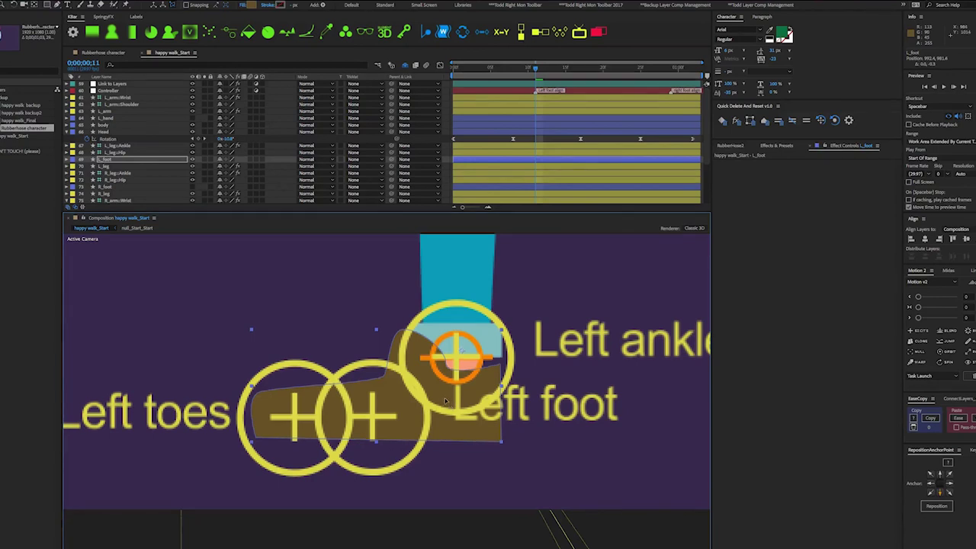
{"action": "left_click_drag", "start_coordinate": [448, 404], "coordinate": [445, 397]}
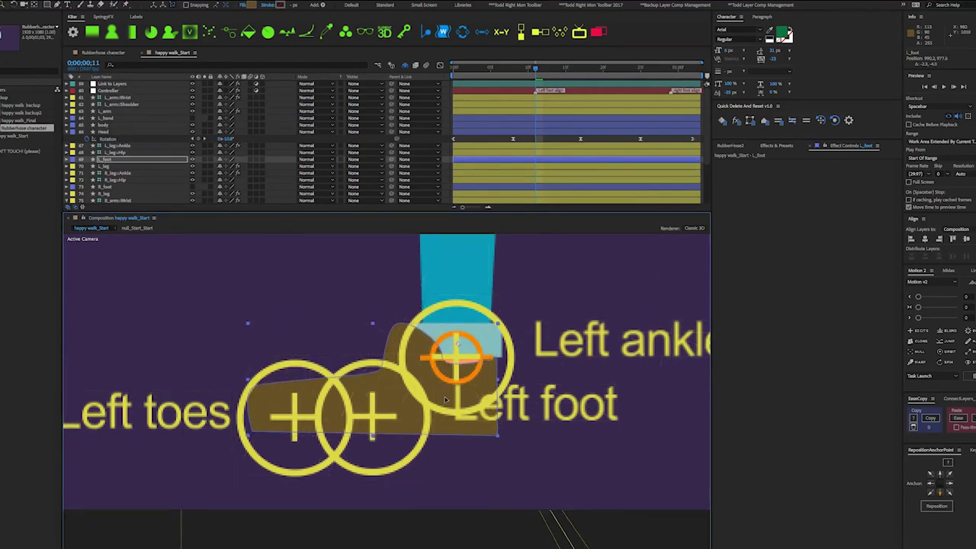
{"action": "left_click_drag", "start_coordinate": [446, 396], "coordinate": [447, 392]}
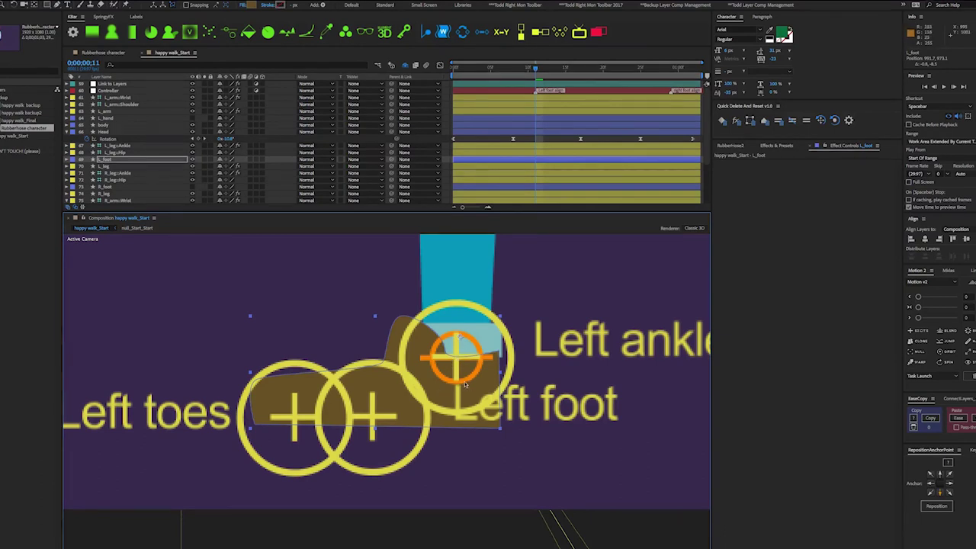
{"action": "scroll", "coordinate": [449, 386], "scroll_direction": "down", "scroll_amount": 2}
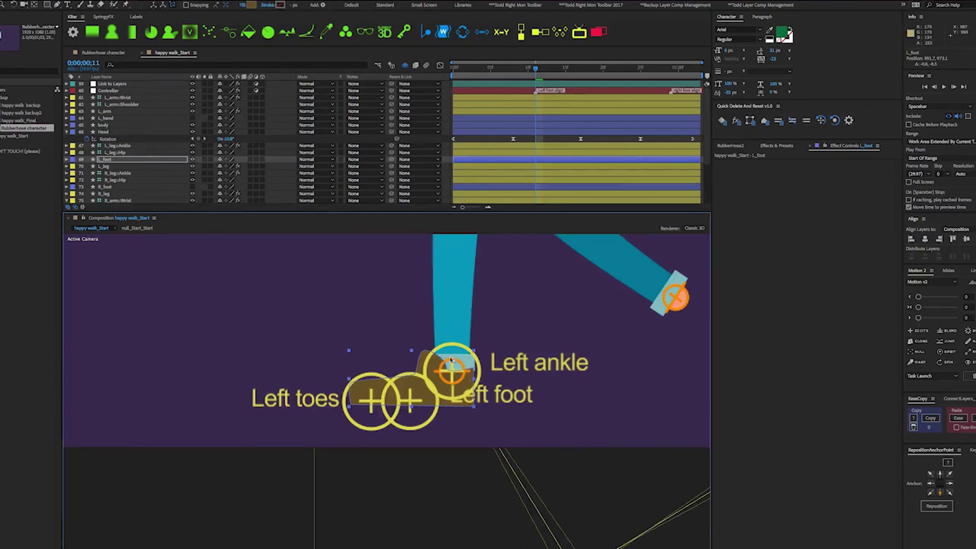
{"action": "scroll", "coordinate": [439, 409], "scroll_direction": "up", "scroll_amount": 2}
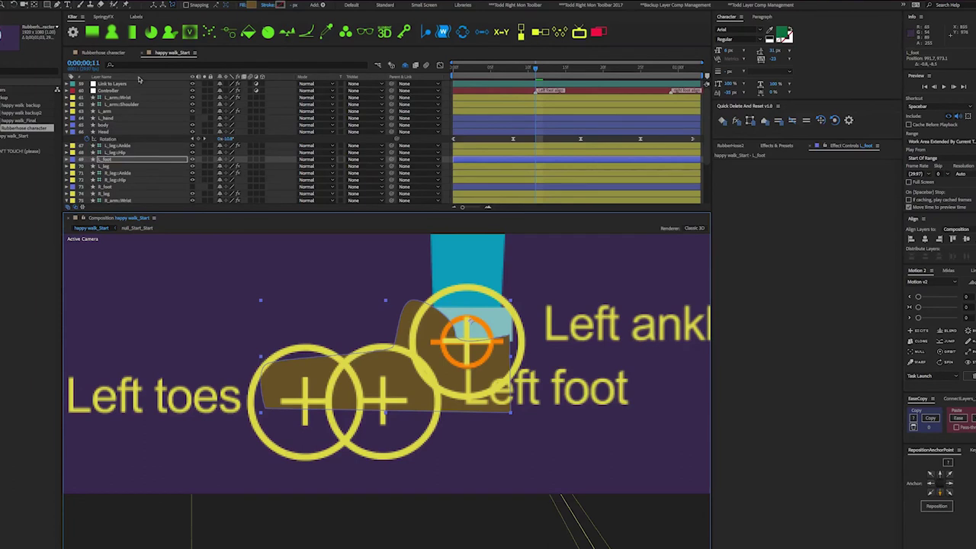
- Place three puppet pins on L_foot at the Left toes, foot and ankle markers
{"action": "left_click", "coordinate": [107, 161]}
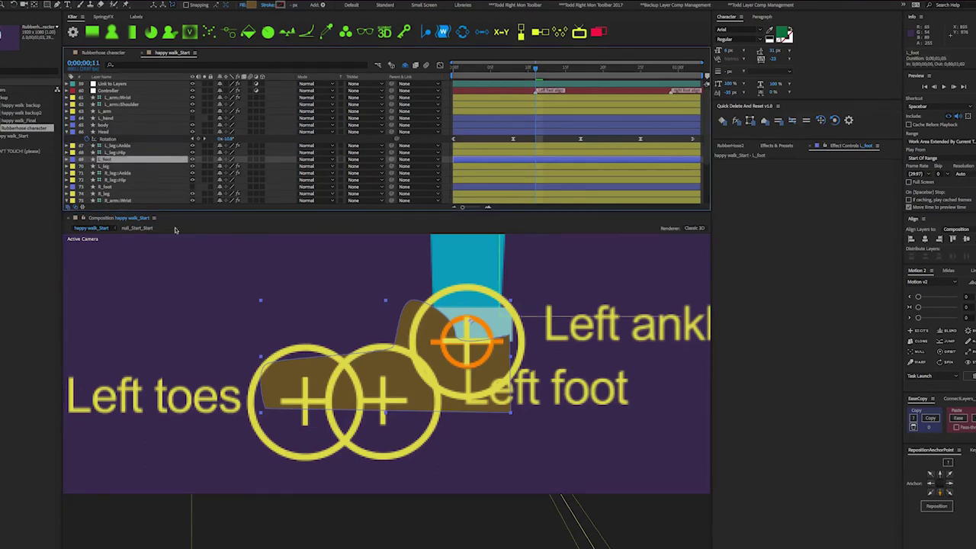
{"action": "key", "text": "ctrl+p"}
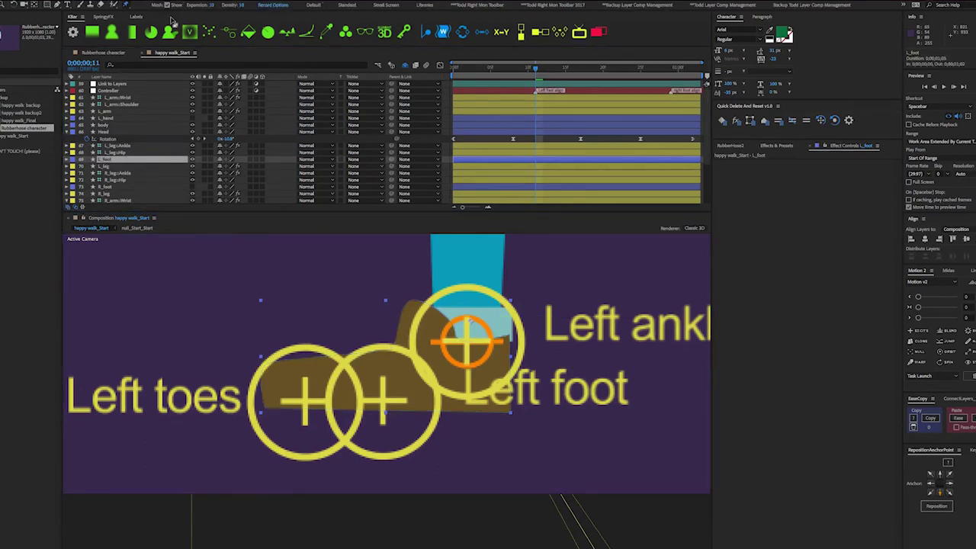
{"action": "left_click", "coordinate": [306, 401]}
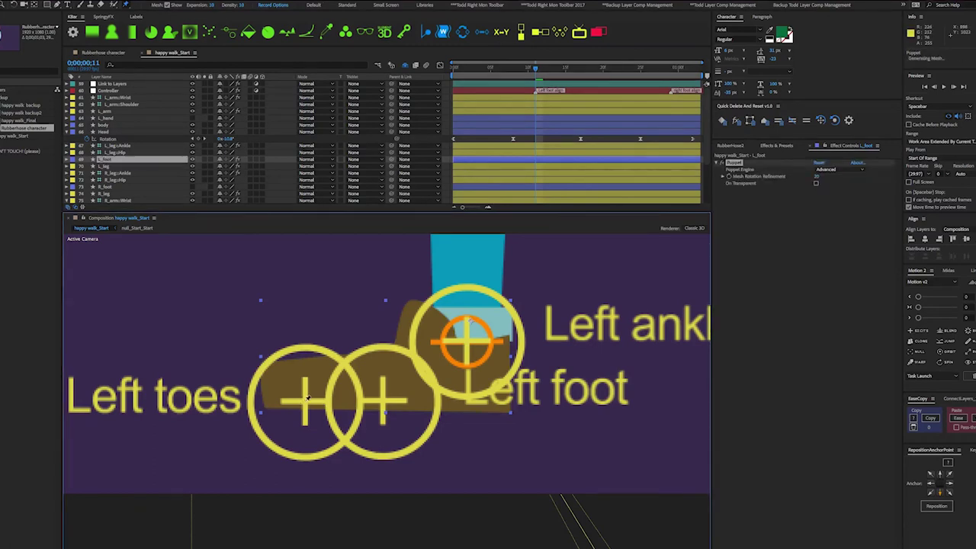
{"action": "left_click", "coordinate": [384, 399]}
{"action": "left_click", "coordinate": [469, 343]}
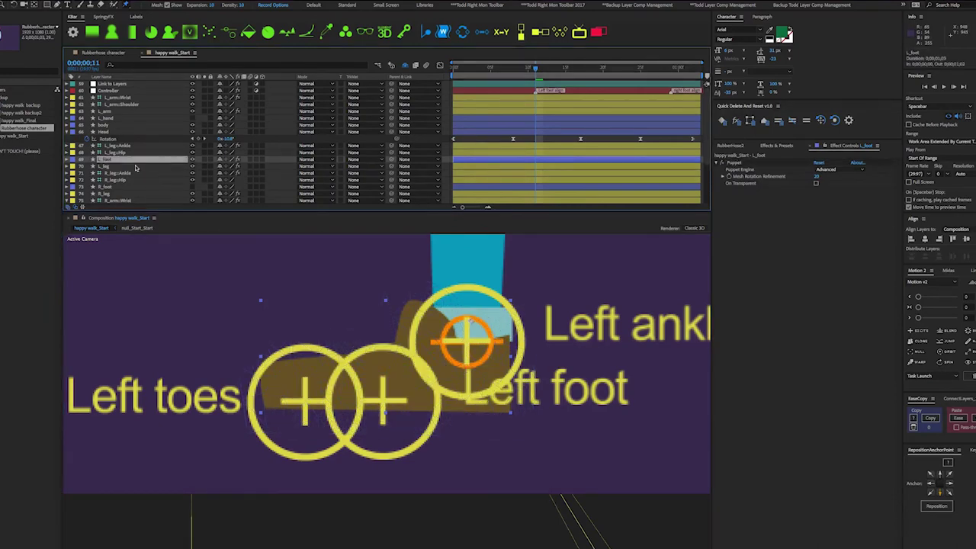
- Rename Puppet Pins 1 and 2 to L_toes and L_foot
{"action": "key", "text": "u"}
{"action": "key", "text": "u"}
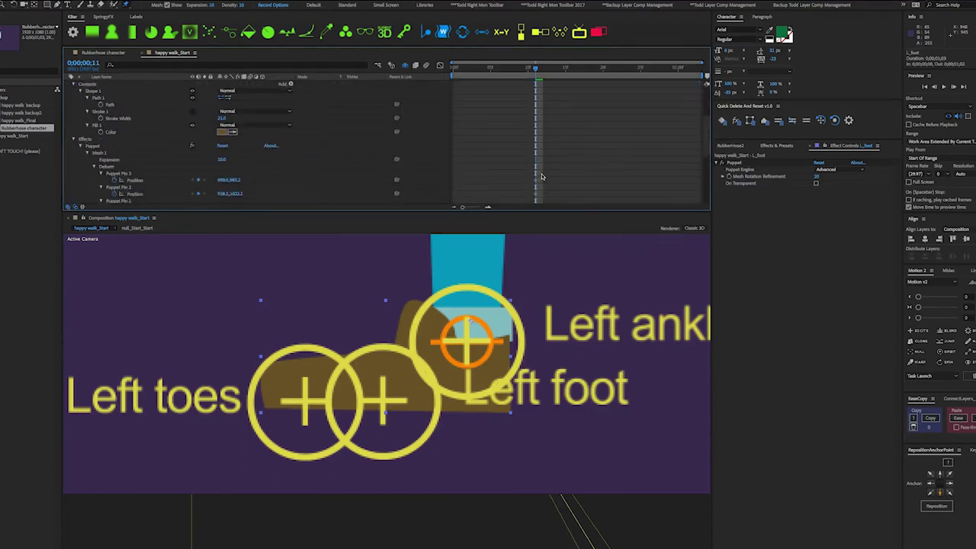
{"action": "scroll", "coordinate": [536, 160], "scroll_direction": "up", "scroll_amount": 2}
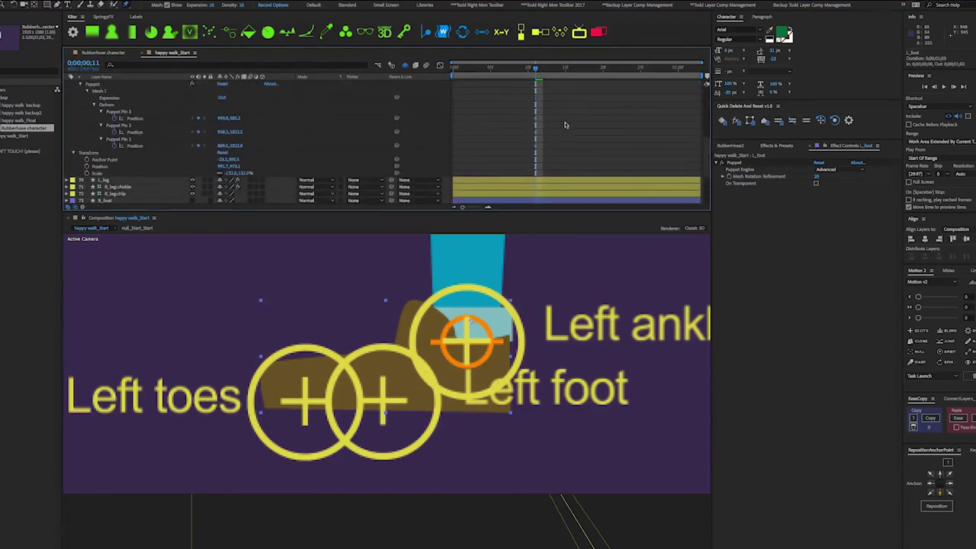
{"action": "left_click_drag", "start_coordinate": [562, 103], "coordinate": [503, 173]}
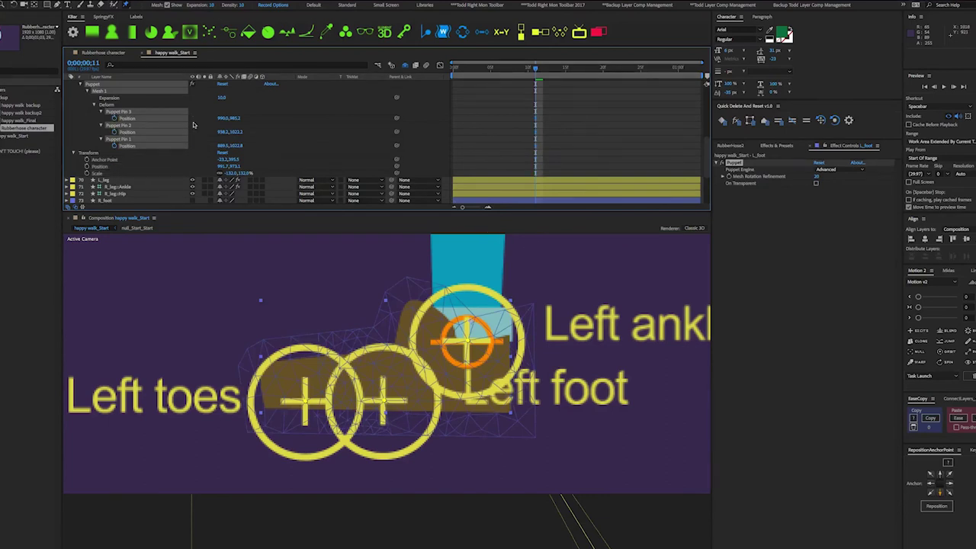
{"action": "left_click", "coordinate": [120, 140]}
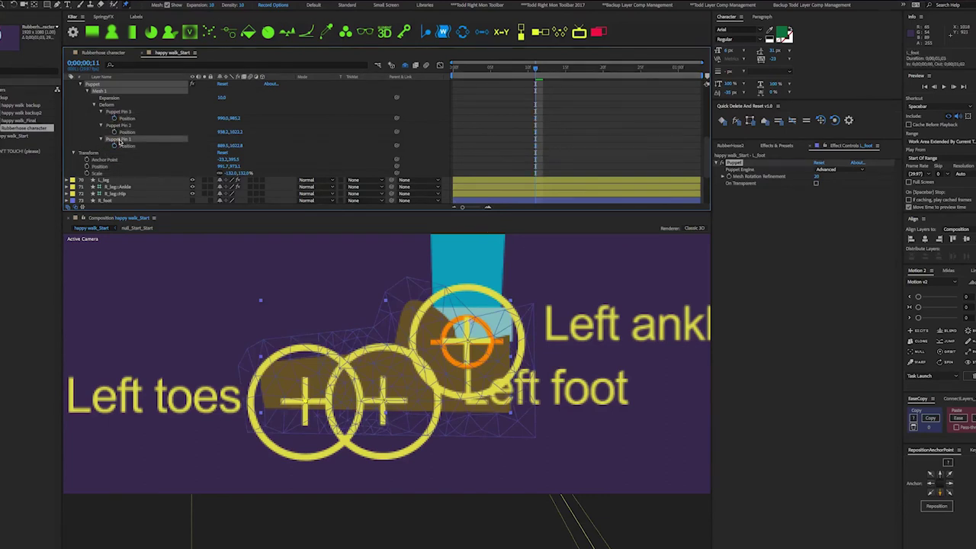
{"action": "key", "text": "Return"}
{"action": "type", "text": "L_foot"}
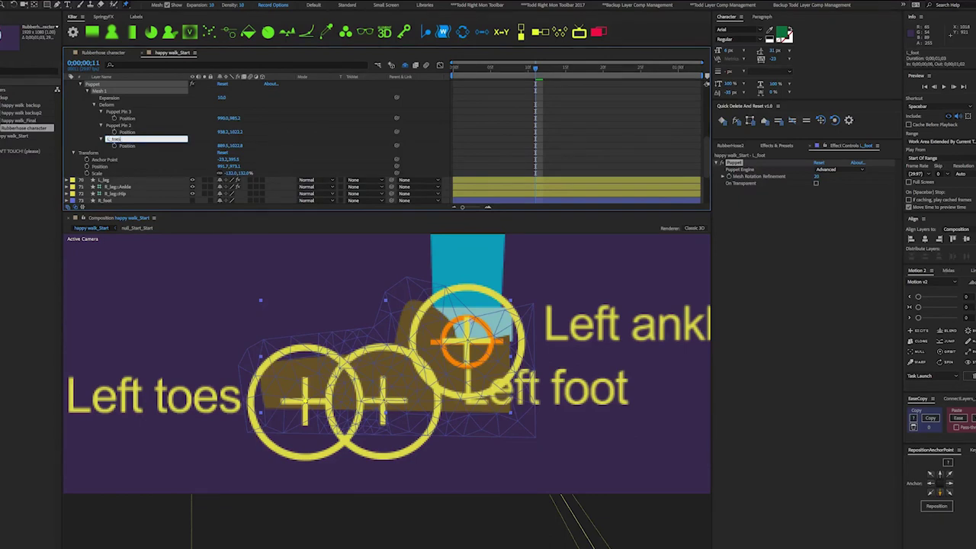
{"action": "key", "text": "Return"}
{"action": "left_click", "coordinate": [122, 125]}
{"action": "key", "text": "Return"}
{"action": "type", "text": "L_foot"}
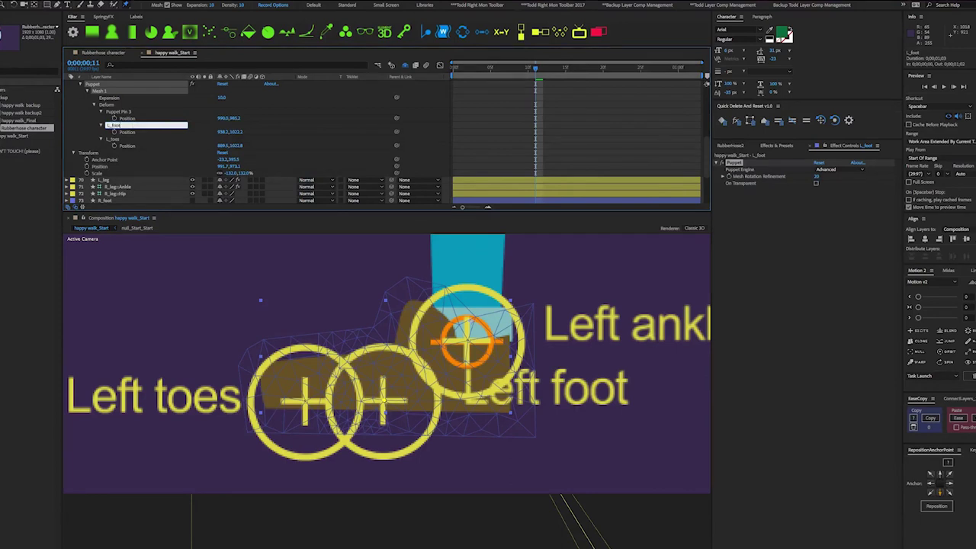
{"action": "key", "text": "Return"}
- Rename Puppet Pin 3 to L_ankle
{"action": "left_click", "coordinate": [127, 112]}
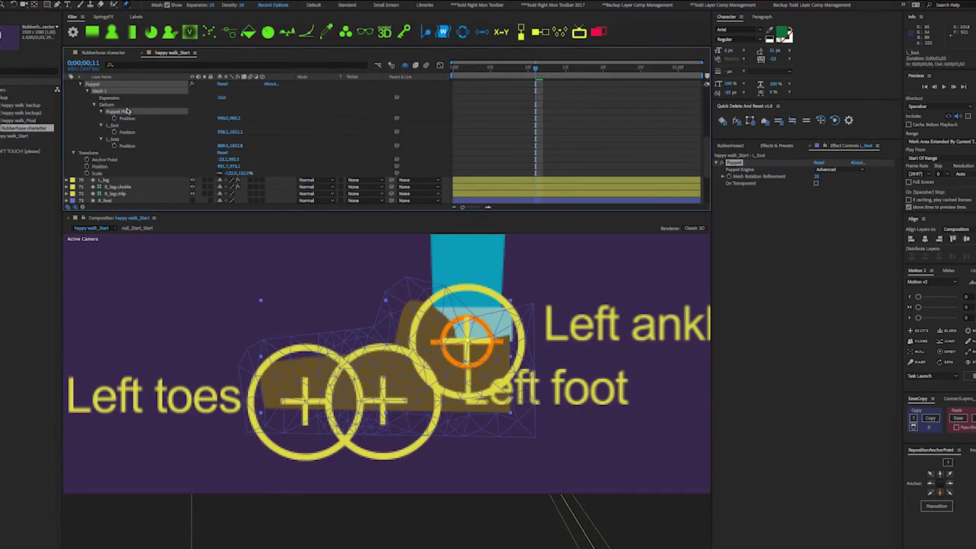
{"action": "key", "text": "Return"}
{"action": "type", "text": "L"}
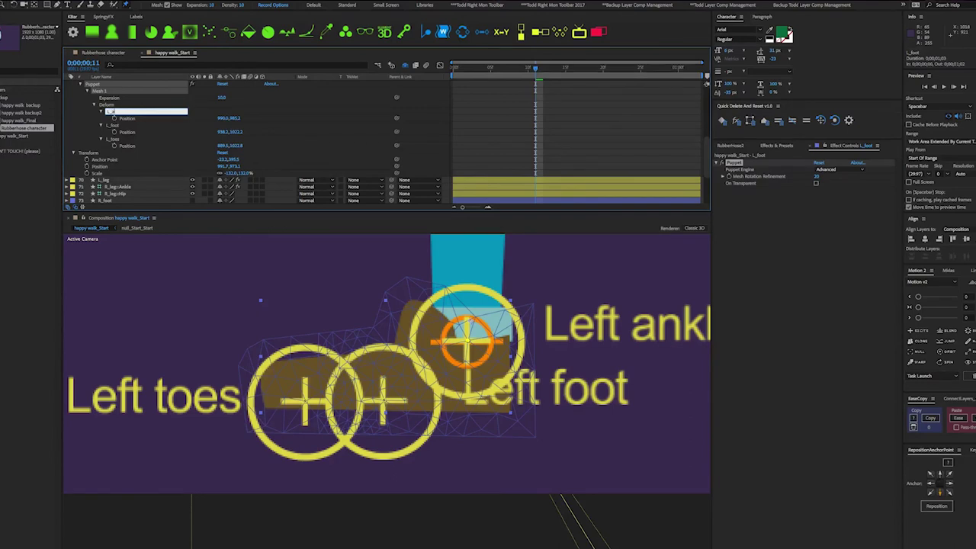
{"action": "type", "text": "_ankle"}
{"action": "key", "text": "Return"}
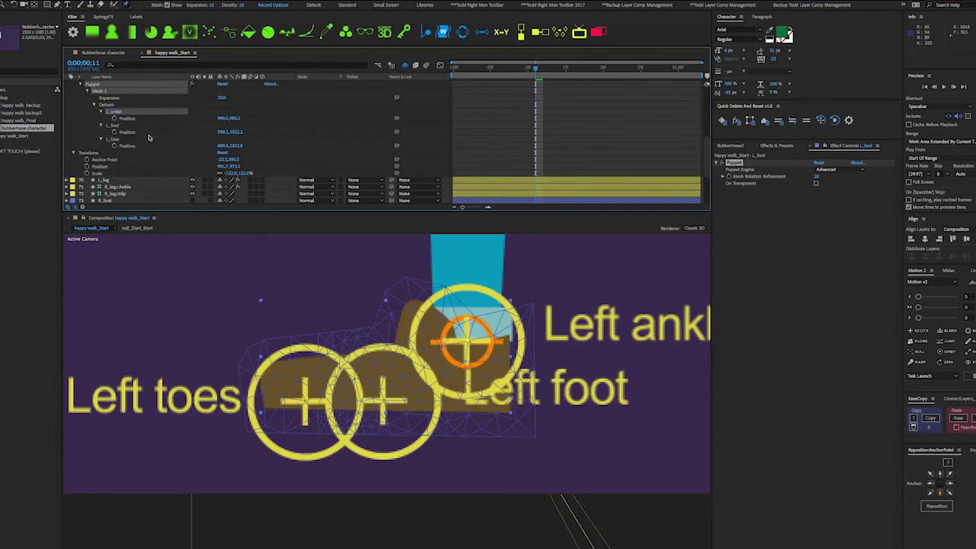
- Link the L_toes pin Position to the Left toes control with a .to_comp([0,0]) expression
{"action": "scroll", "coordinate": [156, 152], "scroll_direction": "up", "scroll_amount": 5}
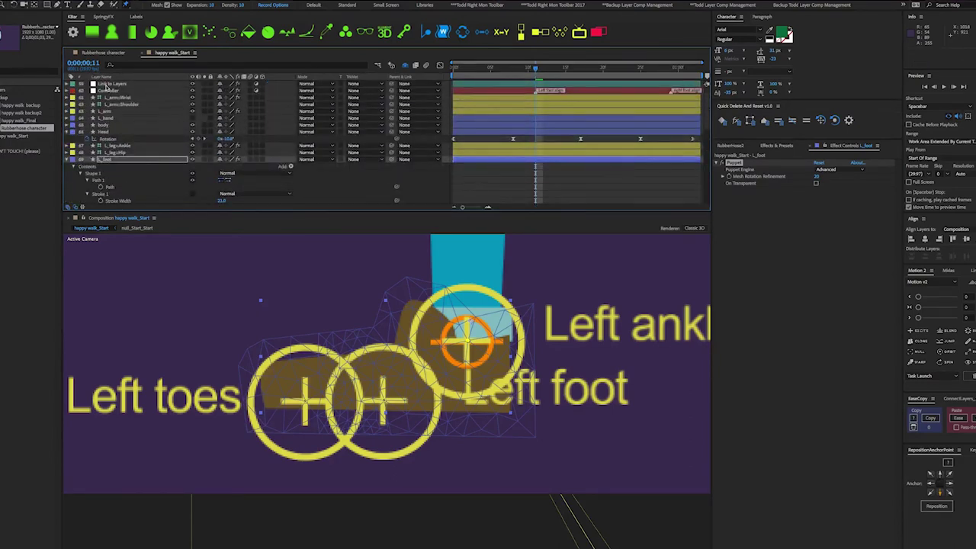
{"action": "left_click", "coordinate": [109, 84]}
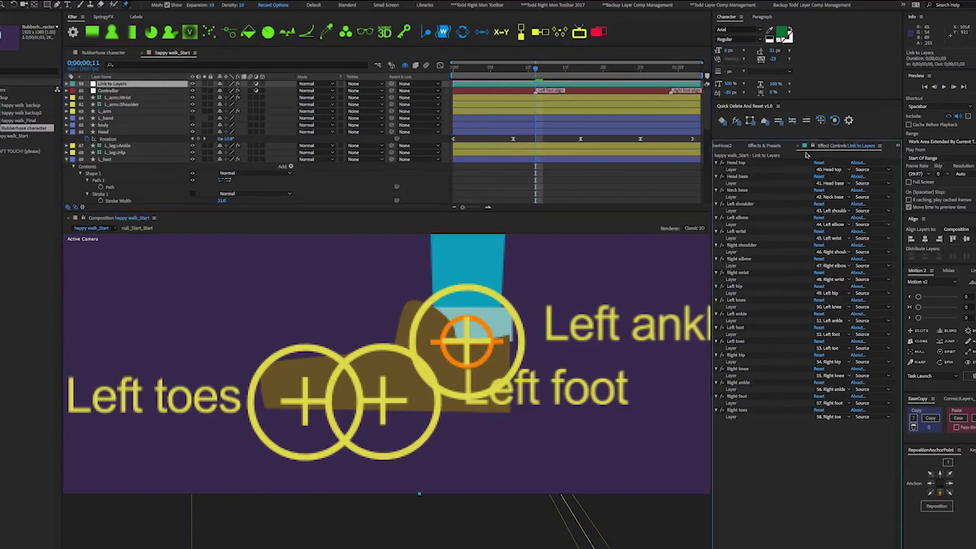
{"action": "scroll", "coordinate": [155, 139], "scroll_direction": "down", "scroll_amount": 5}
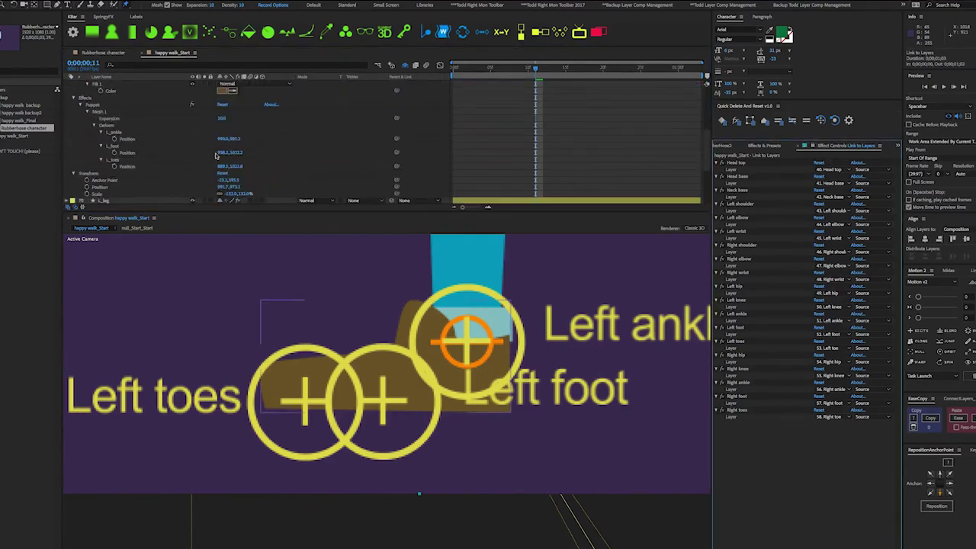
{"action": "left_click", "coordinate": [115, 167], "text": "alt"}
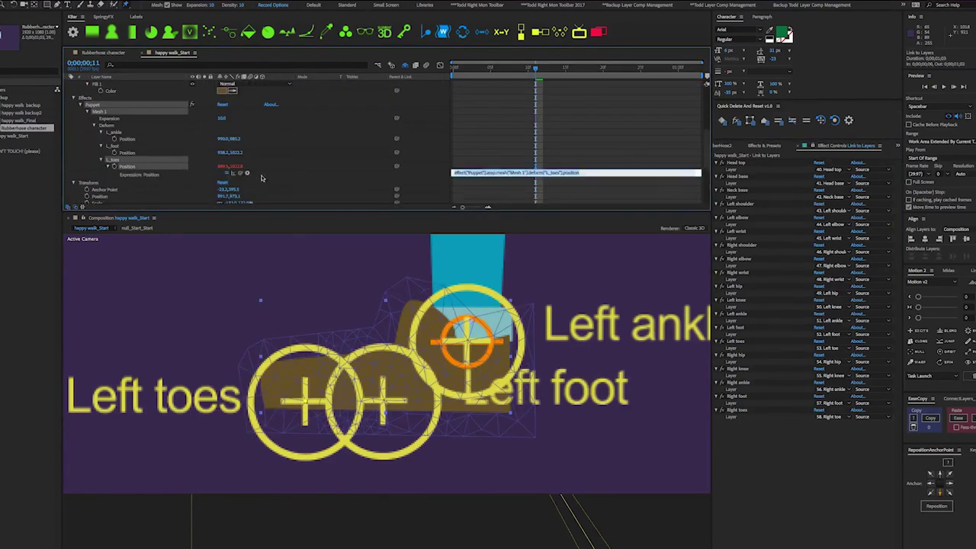
{"action": "left_click_drag", "start_coordinate": [243, 176], "coordinate": [741, 349]}
{"action": "type", "text": ".to_comp([0,0])"}
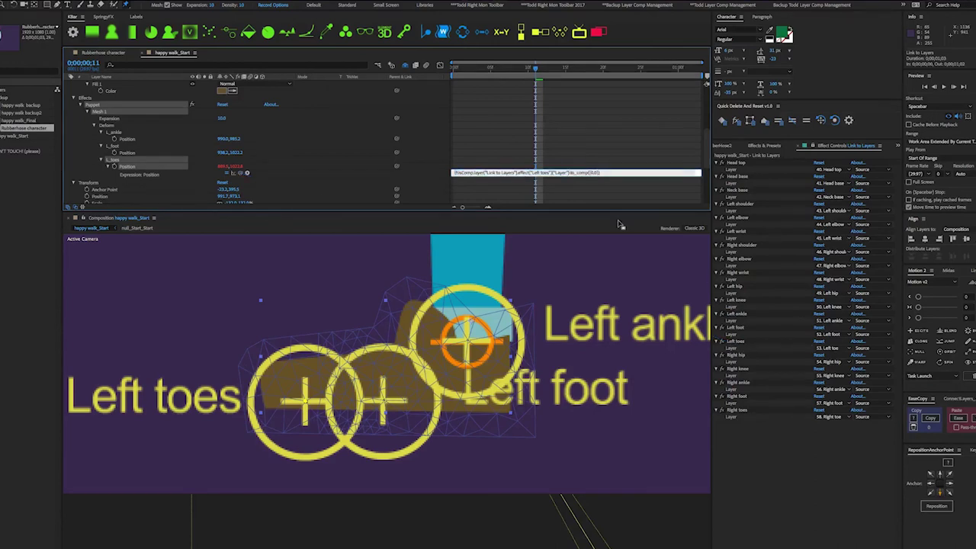
{"action": "left_click", "coordinate": [619, 225]}
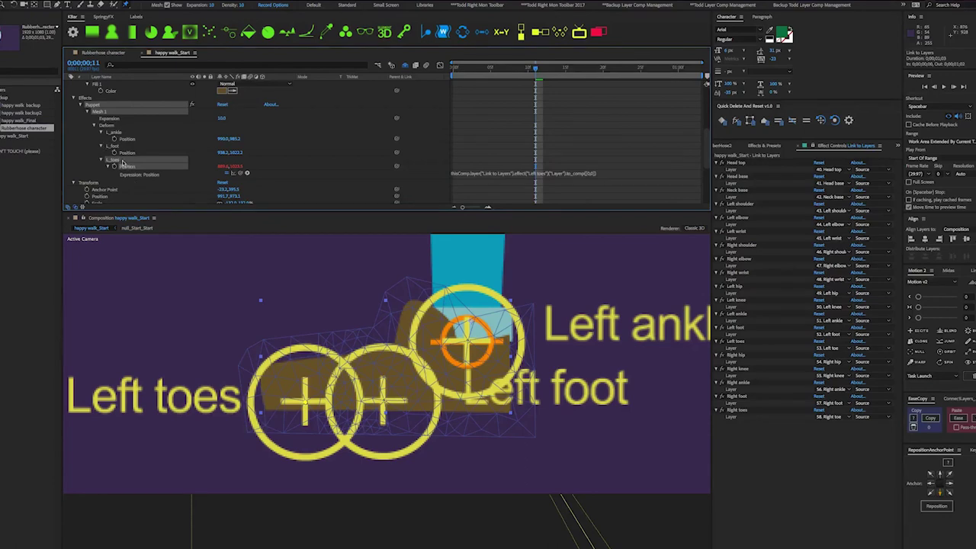
- Link the L_foot and L_ankle pin Positions to the Left foot and Left ankle controls
{"action": "left_click", "coordinate": [115, 153], "text": "alt"}
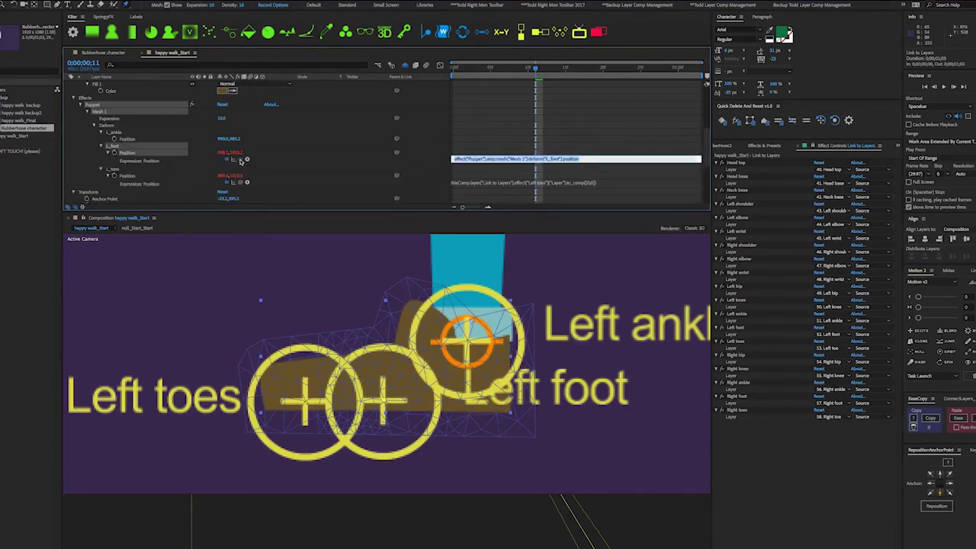
{"action": "left_click_drag", "start_coordinate": [247, 159], "coordinate": [737, 334]}
{"action": "left_click", "coordinate": [642, 261]}
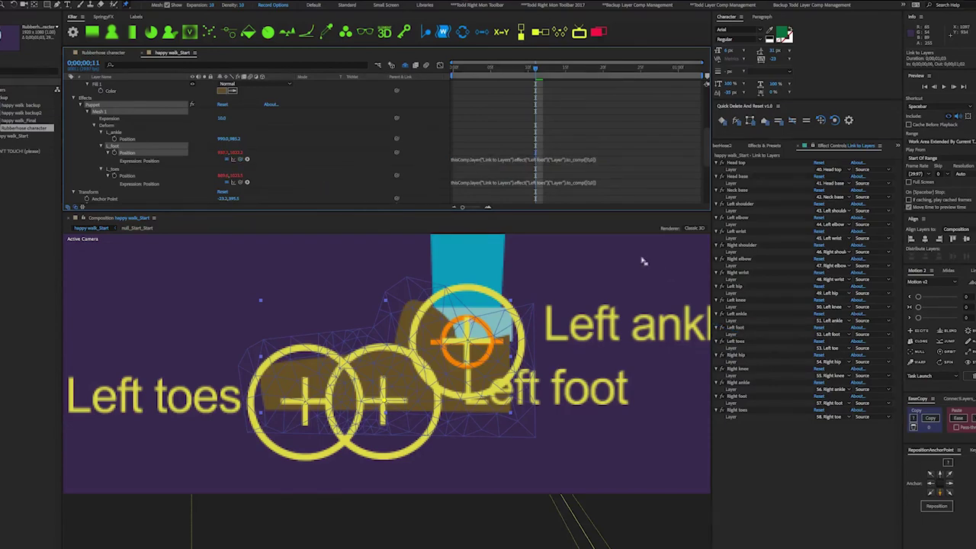
{"action": "left_click", "coordinate": [114, 138], "text": "alt"}
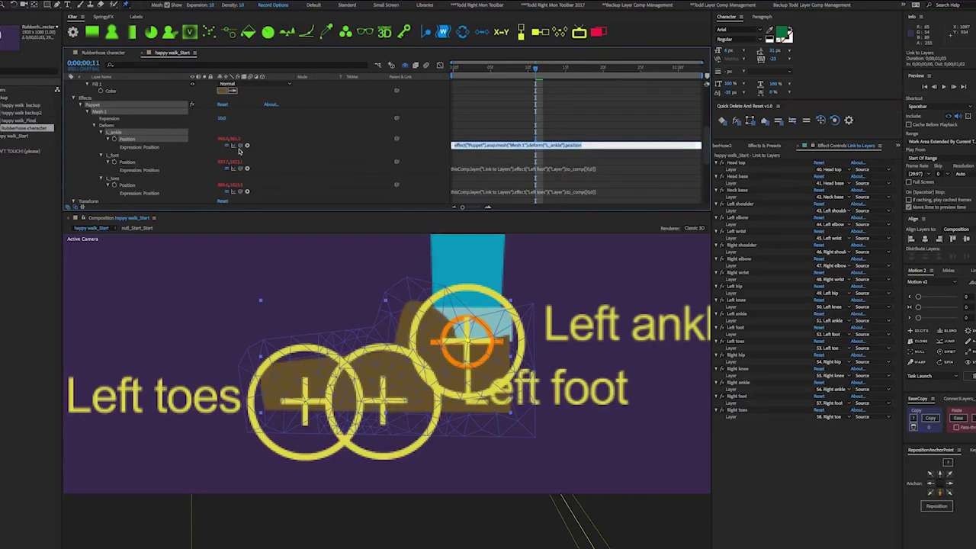
{"action": "left_click_drag", "start_coordinate": [247, 145], "coordinate": [752, 321]}
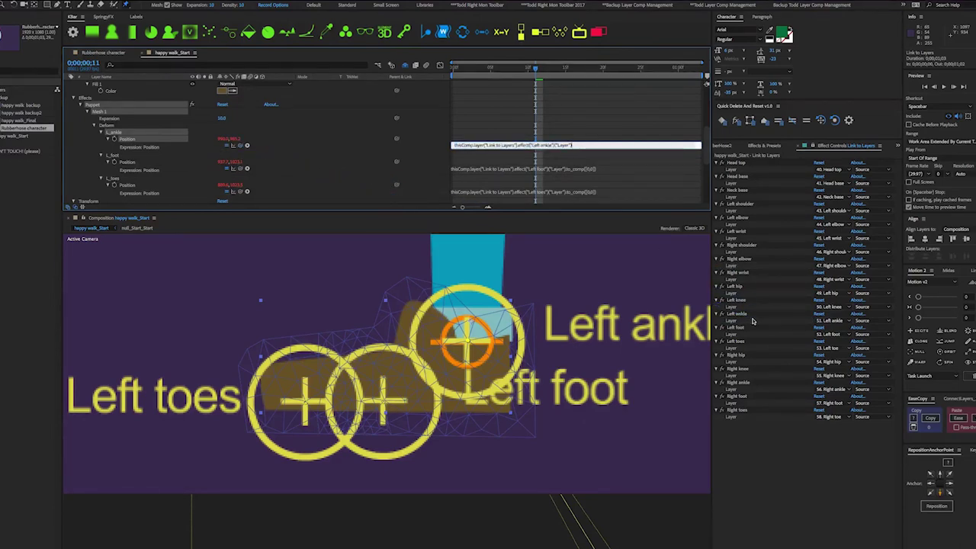
{"action": "type", "text": ".to_comp([0,0])"}
{"action": "key", "text": "KP_Enter"}
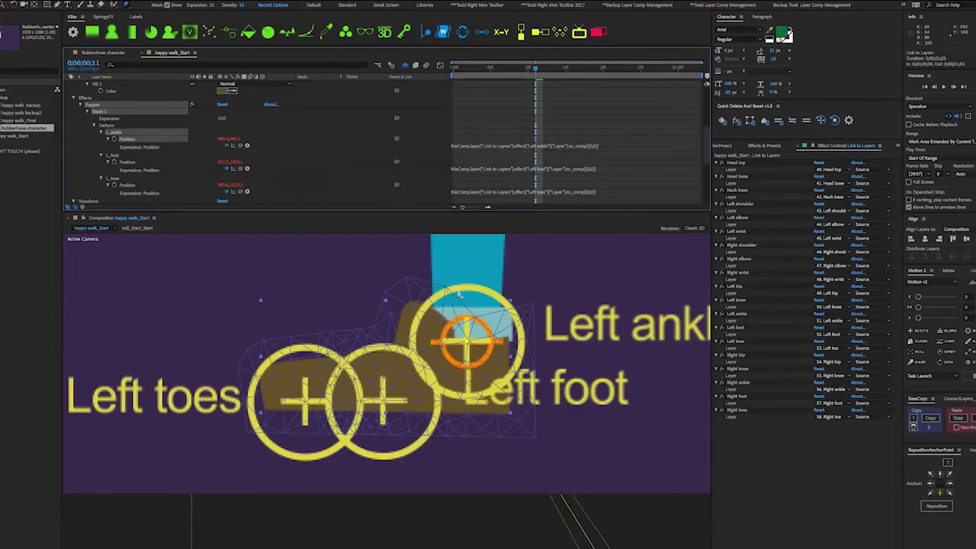
{"action": "scroll", "coordinate": [473, 324], "scroll_direction": "down", "scroll_amount": 2}
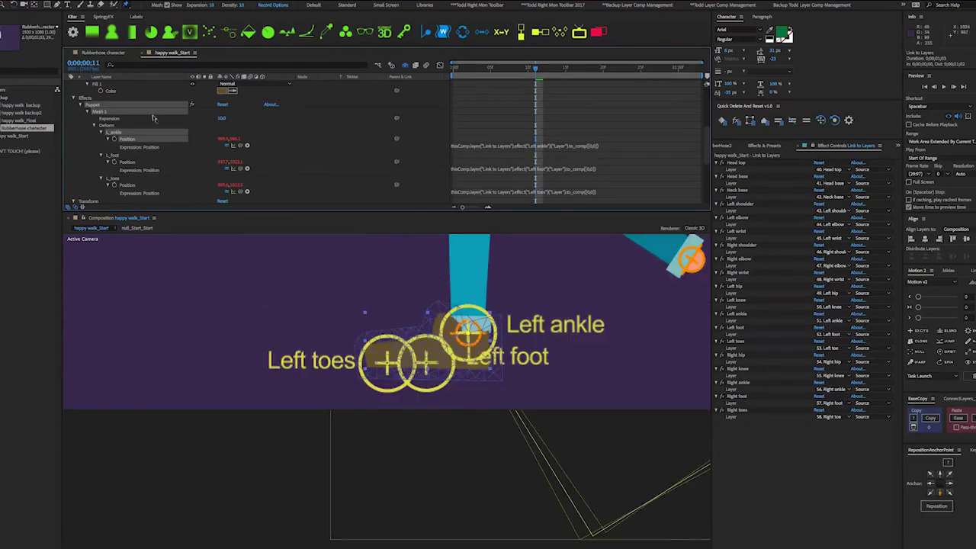
{"action": "scroll", "coordinate": [148, 114], "scroll_direction": "up", "scroll_amount": 5}
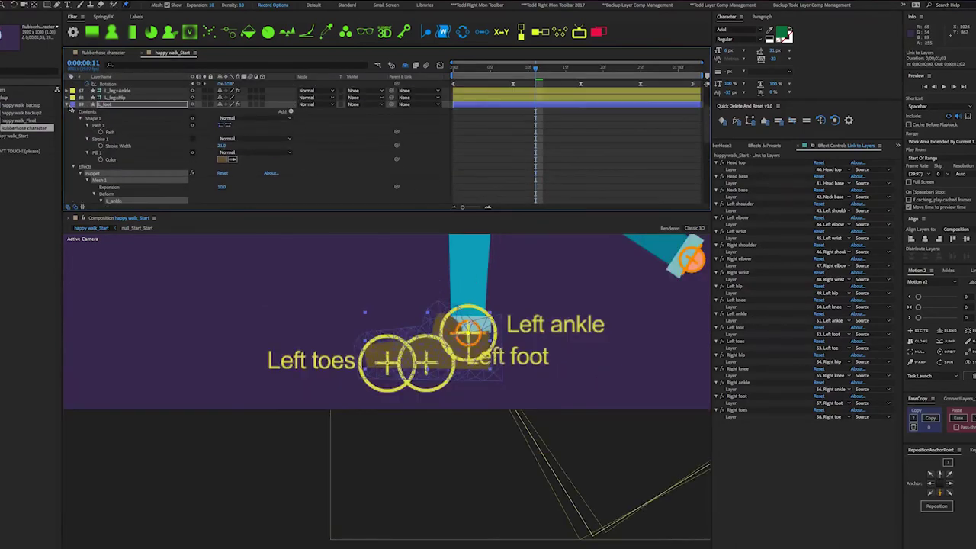
- Collapse the L_foot, arm and Head layer properties and enlarge the layer list
{"action": "left_click", "coordinate": [71, 104]}
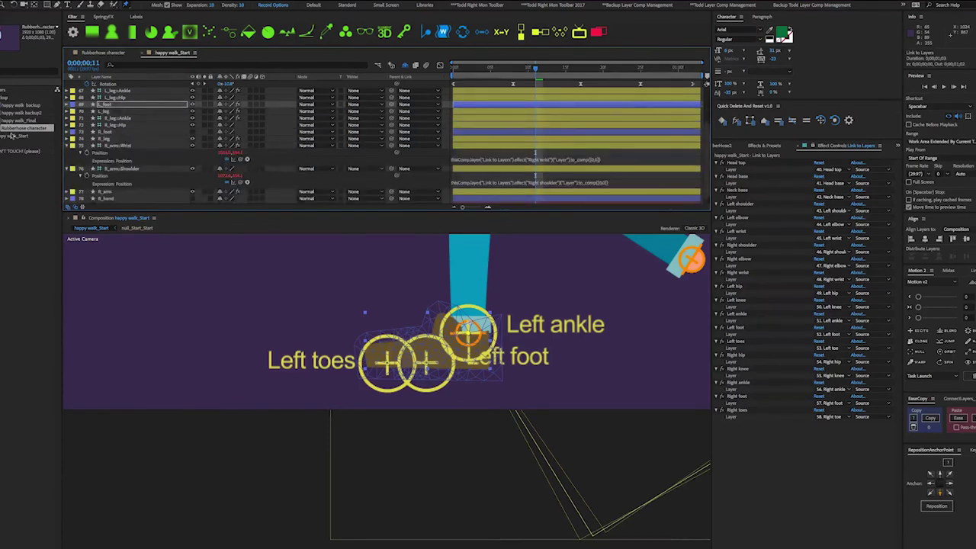
{"action": "left_click", "coordinate": [67, 146]}
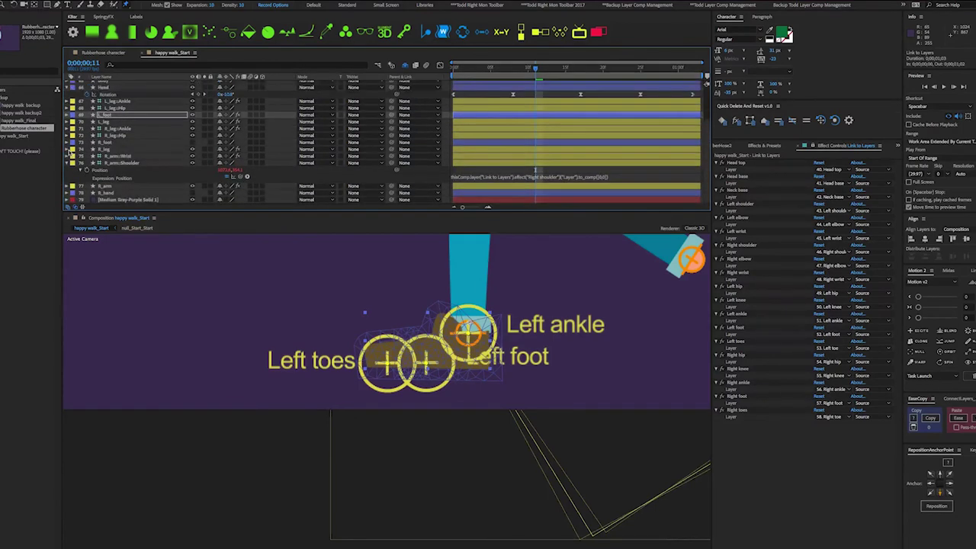
{"action": "left_click", "coordinate": [69, 168]}
{"action": "scroll", "coordinate": [69, 167], "scroll_direction": "up", "scroll_amount": 1}
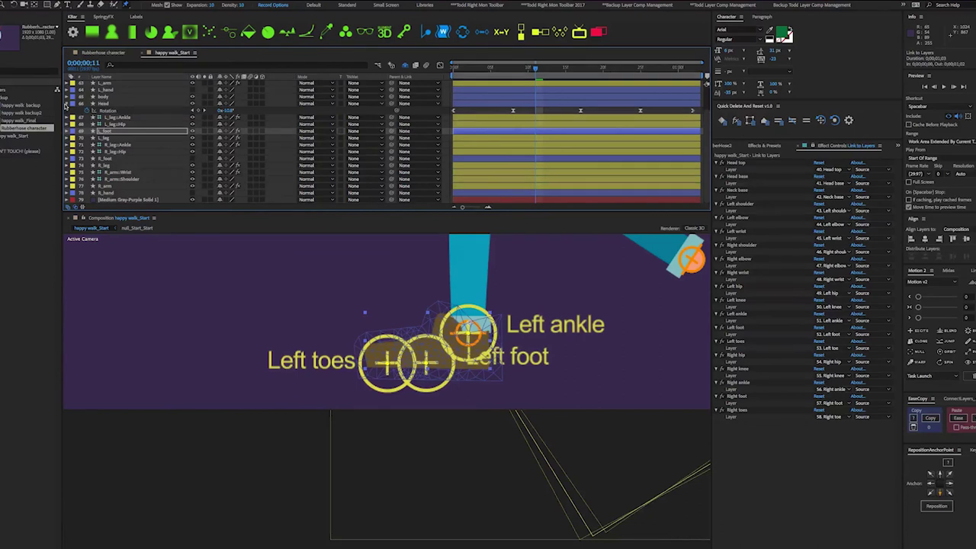
{"action": "left_click", "coordinate": [68, 105]}
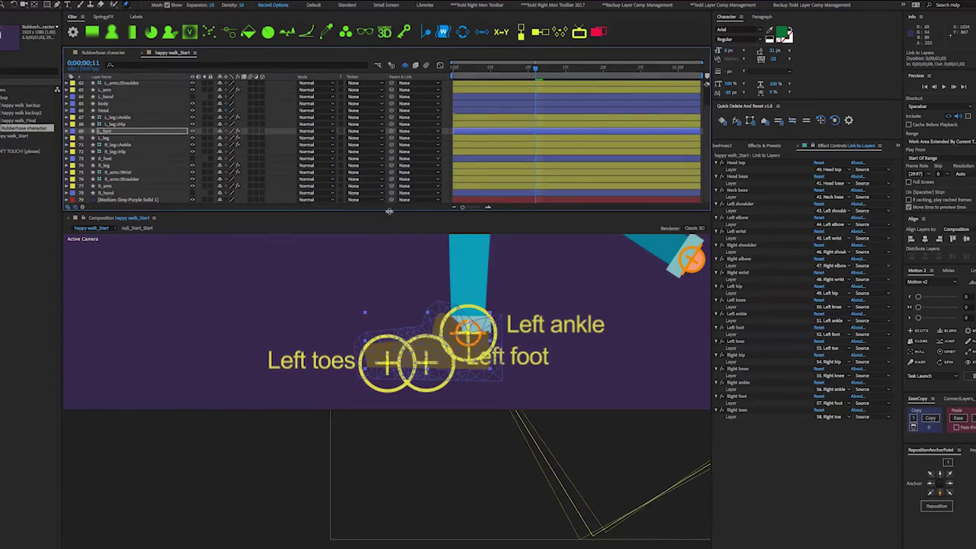
{"action": "left_click_drag", "start_coordinate": [389, 212], "coordinate": [381, 220]}
{"action": "left_click_drag", "start_coordinate": [358, 276], "coordinate": [358, 286]}
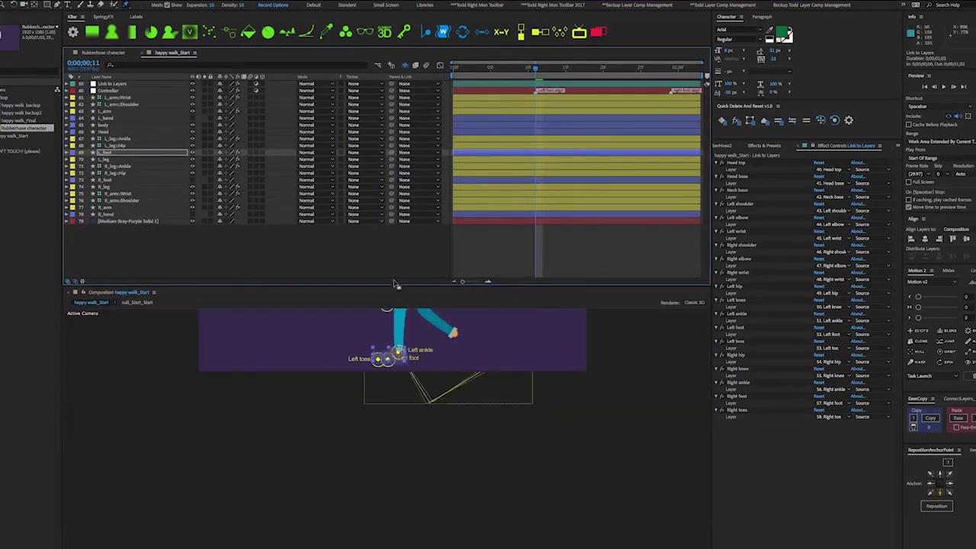
{"action": "scroll", "coordinate": [503, 387], "scroll_direction": "up", "scroll_amount": 5}
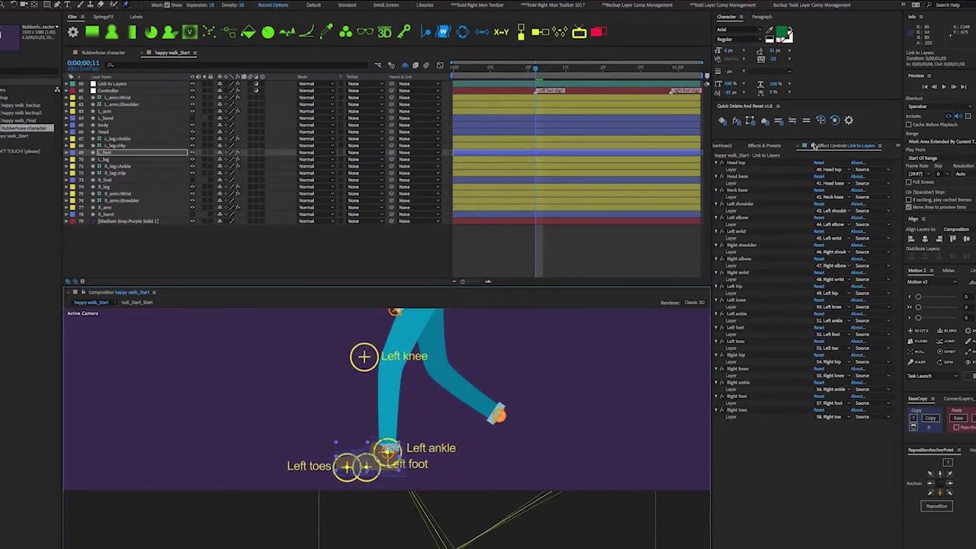
- Hide the left leg labels, preview the left-foot walk, and select R_foot at frame 29
{"action": "left_click", "coordinate": [814, 145]}
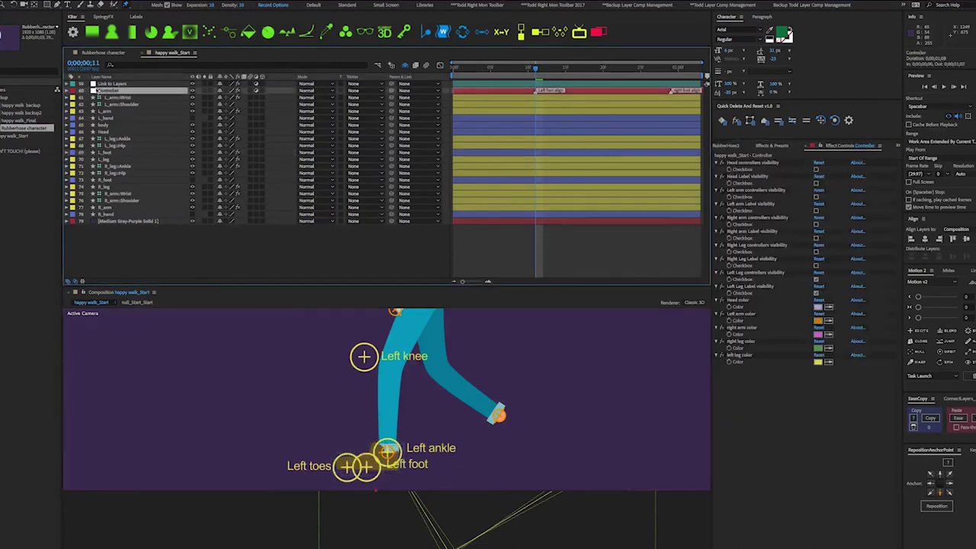
{"action": "left_click", "coordinate": [99, 90]}
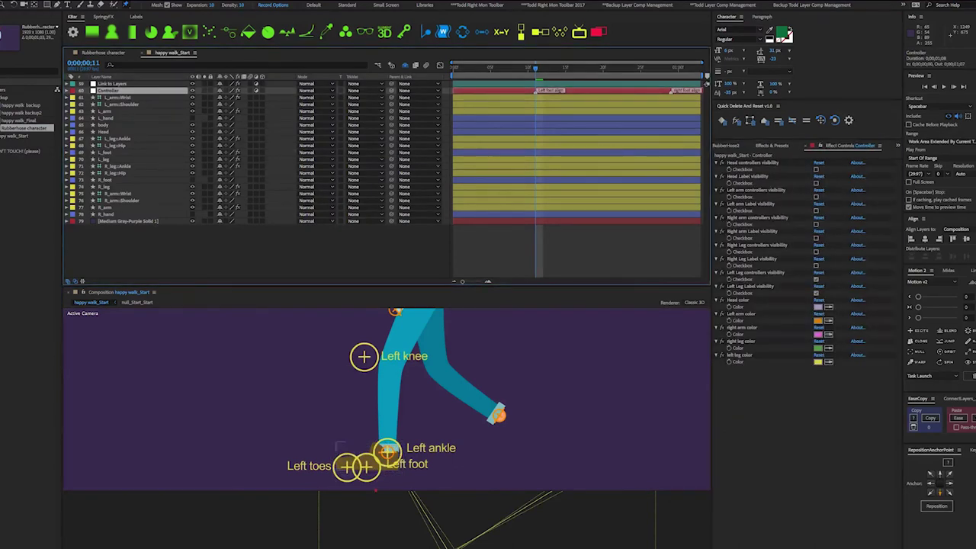
{"action": "left_click", "coordinate": [815, 293]}
{"action": "key", "text": "space"}
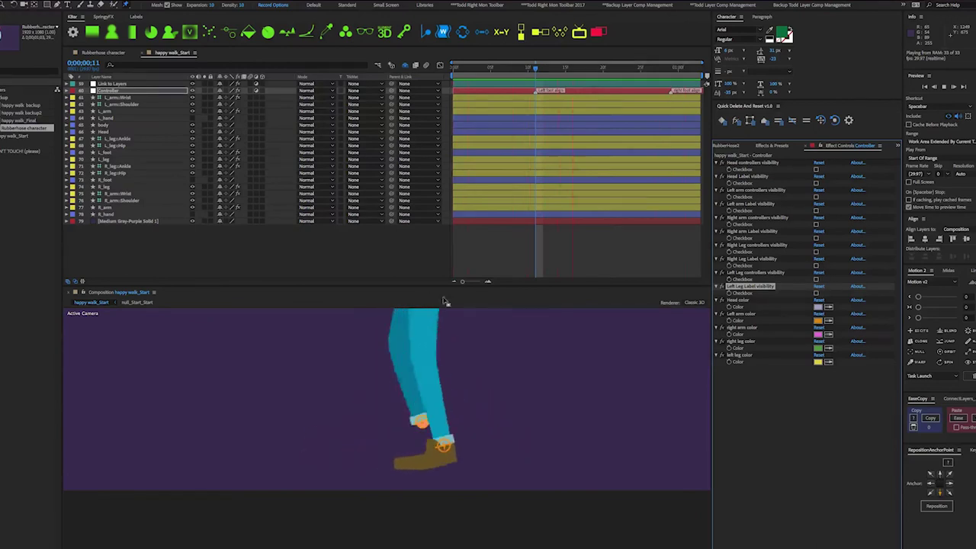
{"action": "key", "text": "space"}
{"action": "left_click", "coordinate": [114, 179]}
{"action": "left_click", "coordinate": [670, 71]}
- Add puppet pins to R_foot and name them R_ankle, R_foot and R_toes
{"action": "scroll", "coordinate": [365, 441], "scroll_direction": "up", "scroll_amount": 4}
{"action": "left_click", "coordinate": [107, 90]}
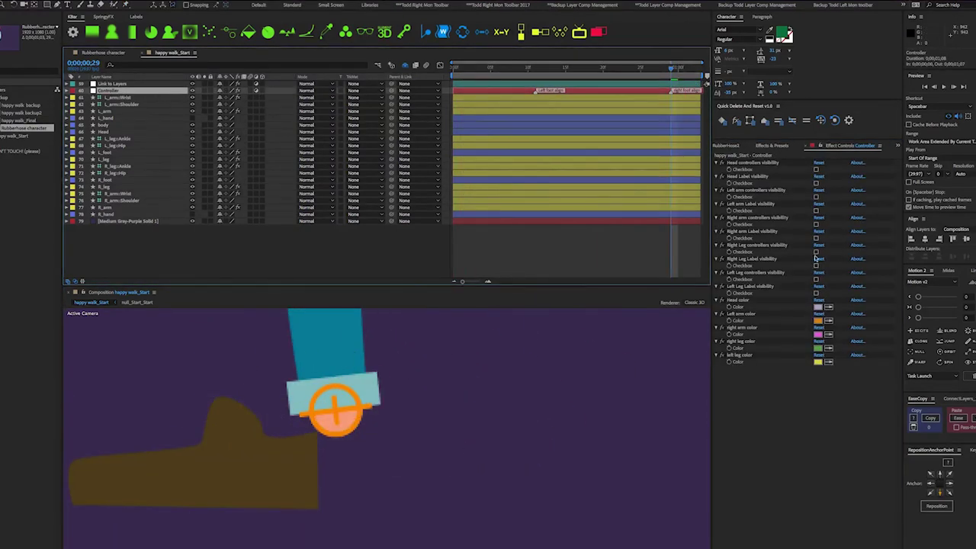
{"action": "left_click", "coordinate": [128, 180]}
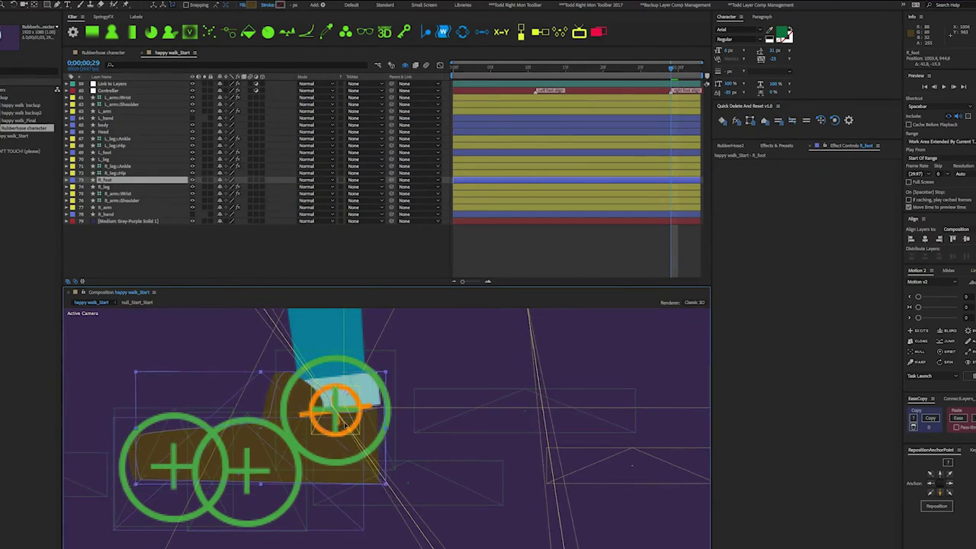
{"action": "key", "text": "ctrl+p"}
{"action": "left_click", "coordinate": [344, 423]}
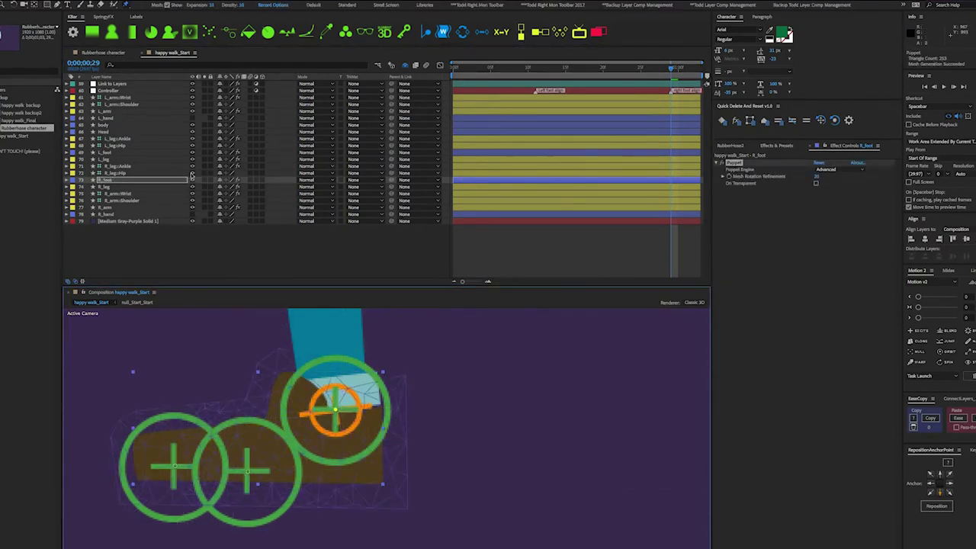
{"action": "key", "text": "u"}
{"action": "key", "text": "u"}
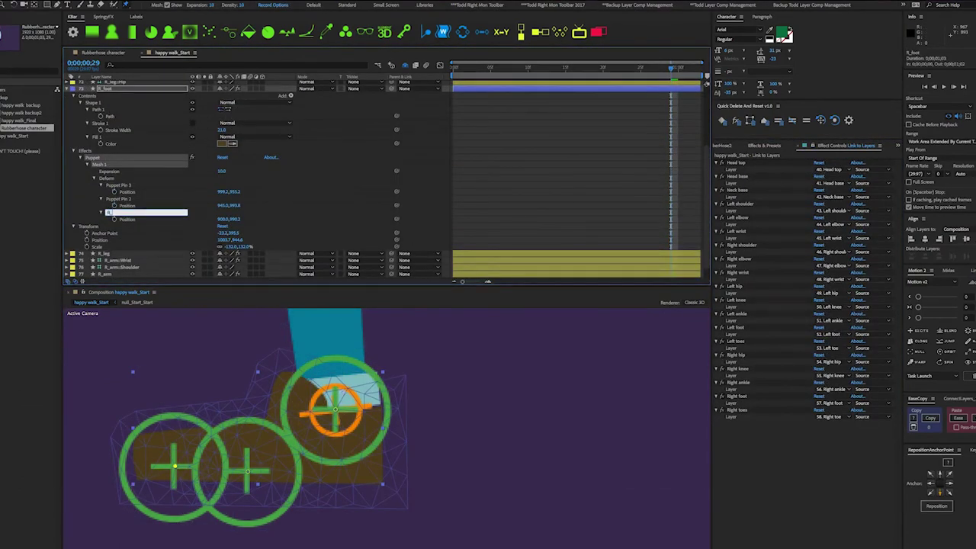
{"action": "key", "text": "Return"}
- Link the R_toes, R_foot and R_ankle pins to the matching Right controls and preview
{"action": "left_click_drag", "start_coordinate": [201, 218], "coordinate": [730, 417]}
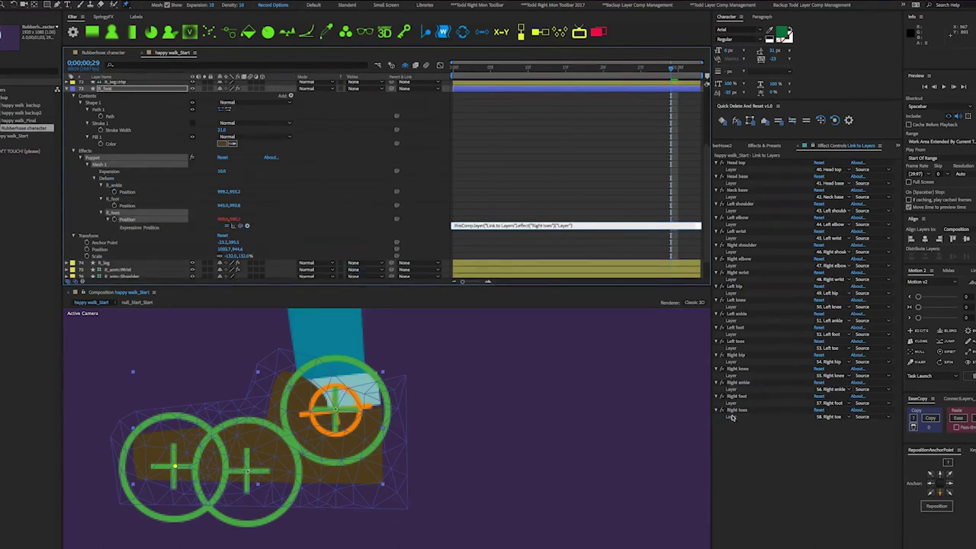
{"action": "left_click_drag", "start_coordinate": [201, 205], "coordinate": [731, 396]}
{"action": "left_click_drag", "start_coordinate": [202, 191], "coordinate": [732, 382]}
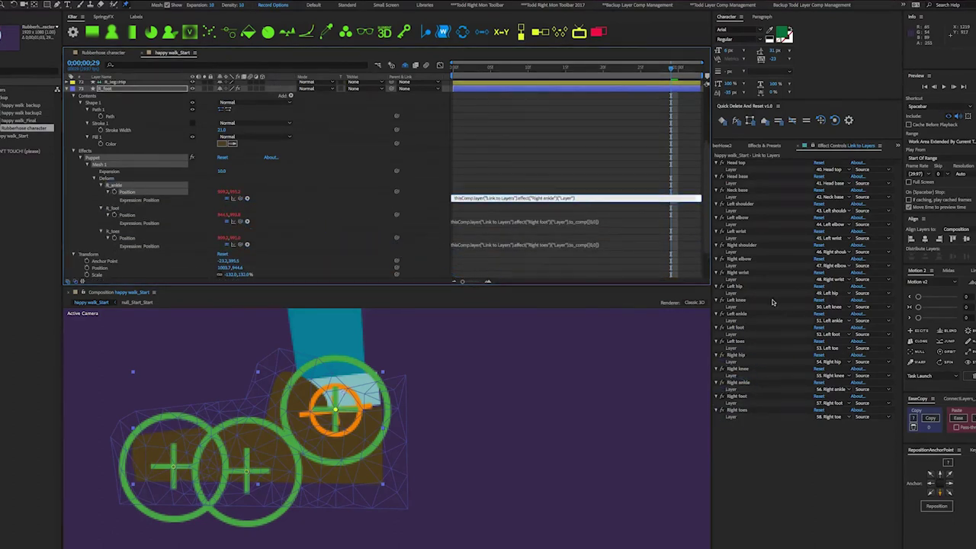
{"action": "key", "text": "KP_Enter"}
{"action": "key", "text": "u"}
{"action": "left_click", "coordinate": [439, 376]}
{"action": "scroll", "coordinate": [438, 377], "scroll_direction": "down", "scroll_amount": 3}
{"action": "key", "text": "space"}
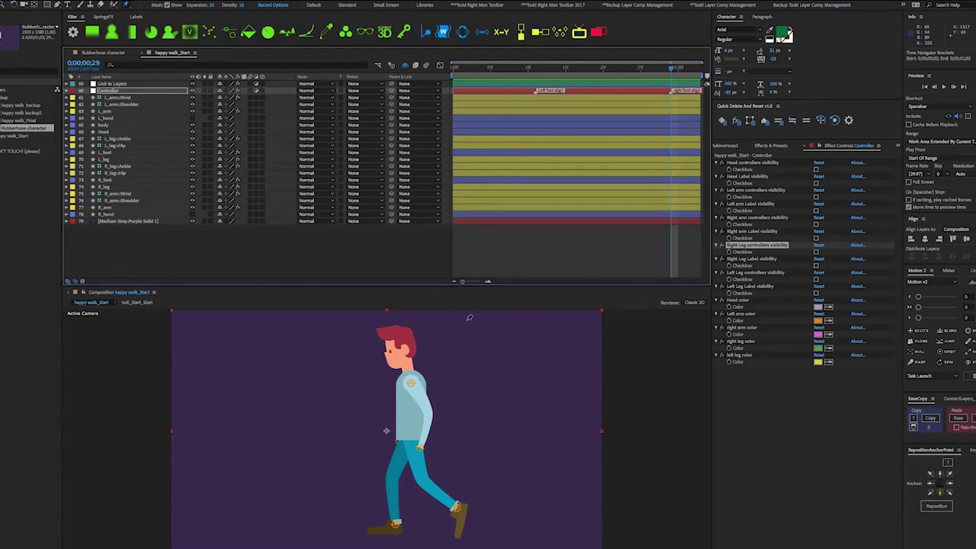
{"action": "key", "text": "space"}
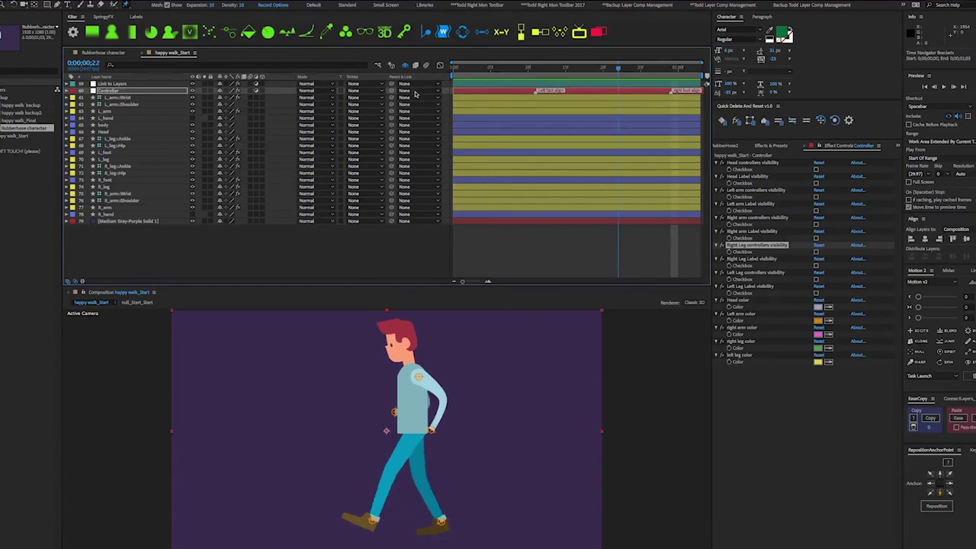
{"action": "key", "text": "space"}
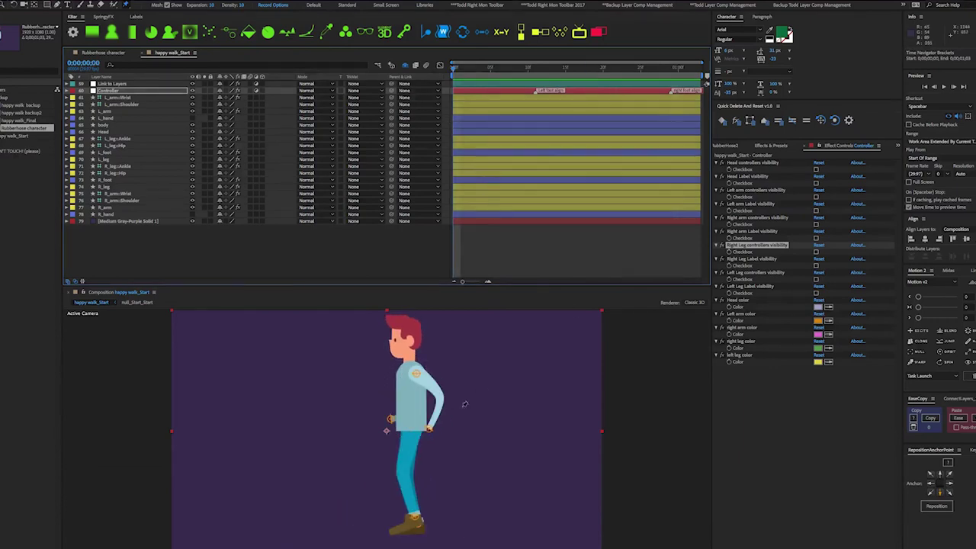
{"action": "scroll", "coordinate": [425, 419], "scroll_direction": "up", "scroll_amount": 5}
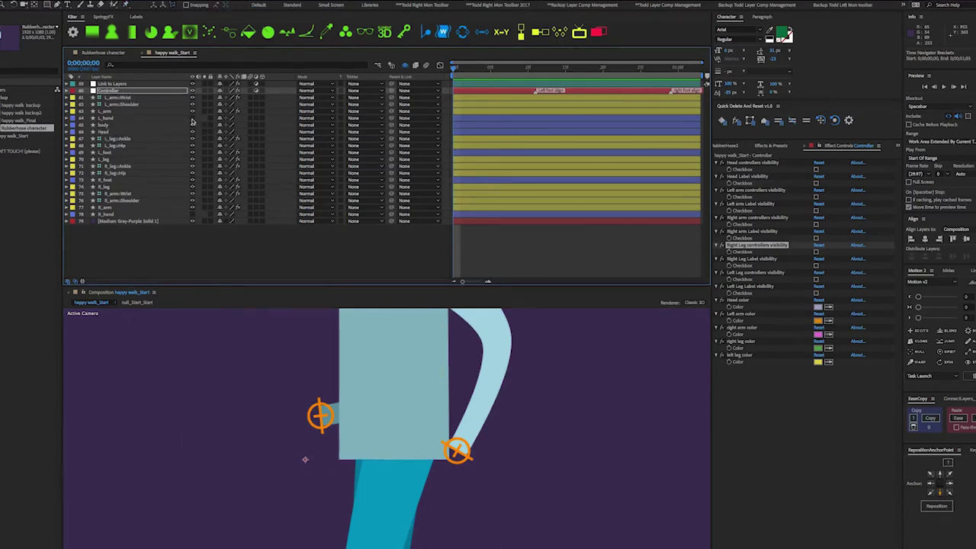
- Make L_hand visible and move the hand up to the end of the left arm
{"action": "left_click", "coordinate": [193, 122]}
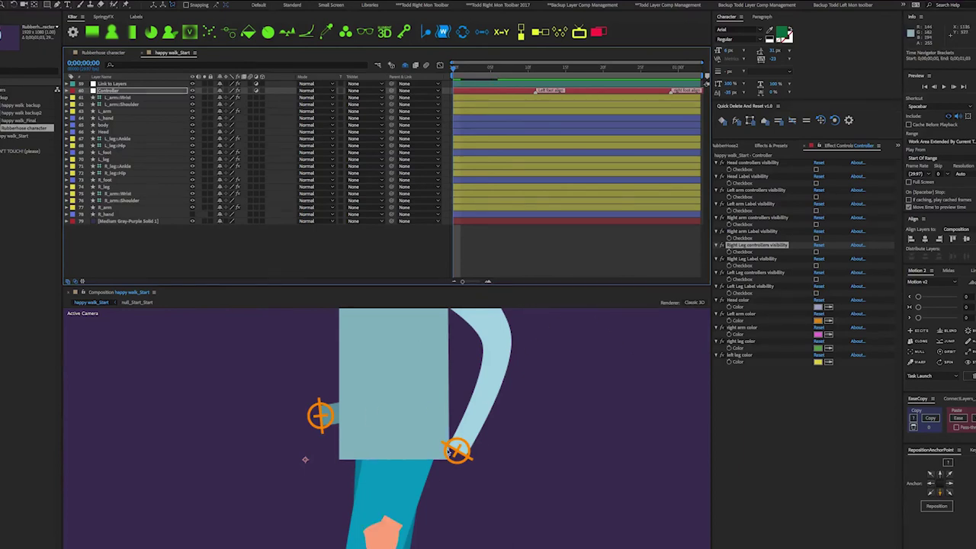
{"action": "scroll", "coordinate": [409, 441], "scroll_direction": "up", "scroll_amount": 2}
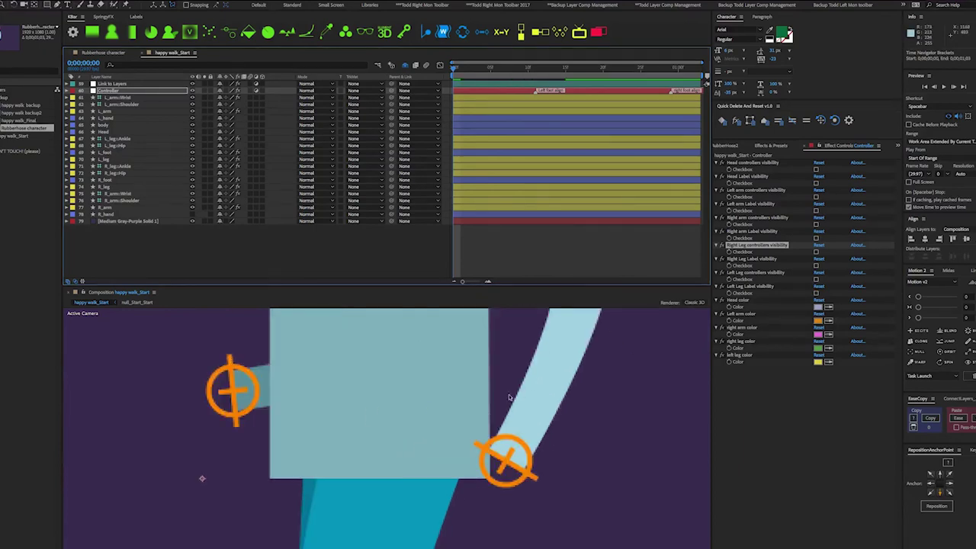
{"action": "left_click_drag", "start_coordinate": [454, 511], "coordinate": [408, 375]}
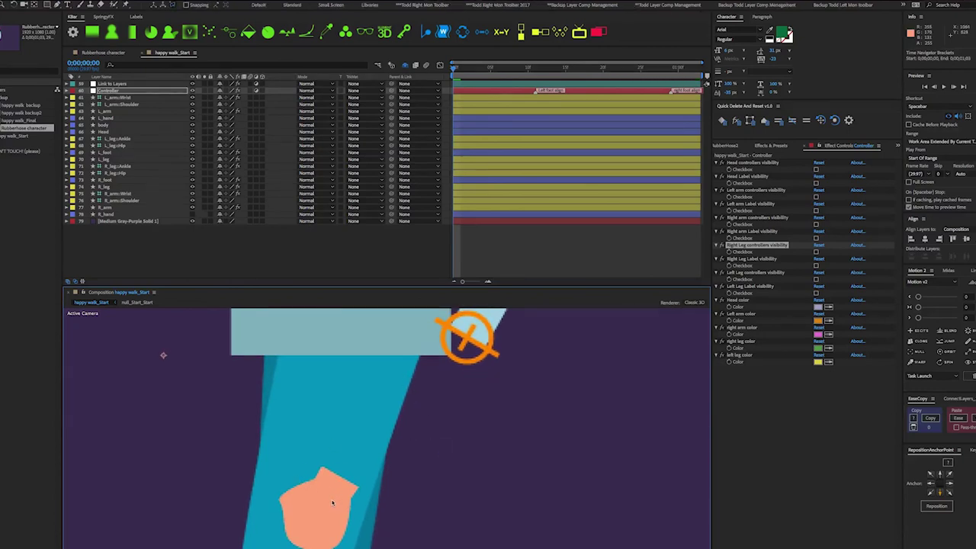
{"action": "left_click", "coordinate": [120, 119]}
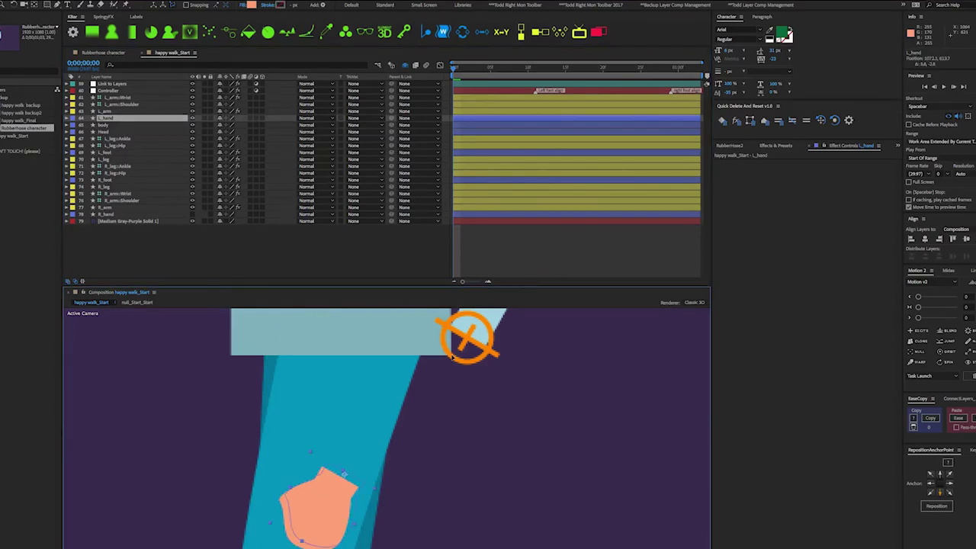
{"action": "left_click_drag", "start_coordinate": [453, 358], "coordinate": [452, 355]}
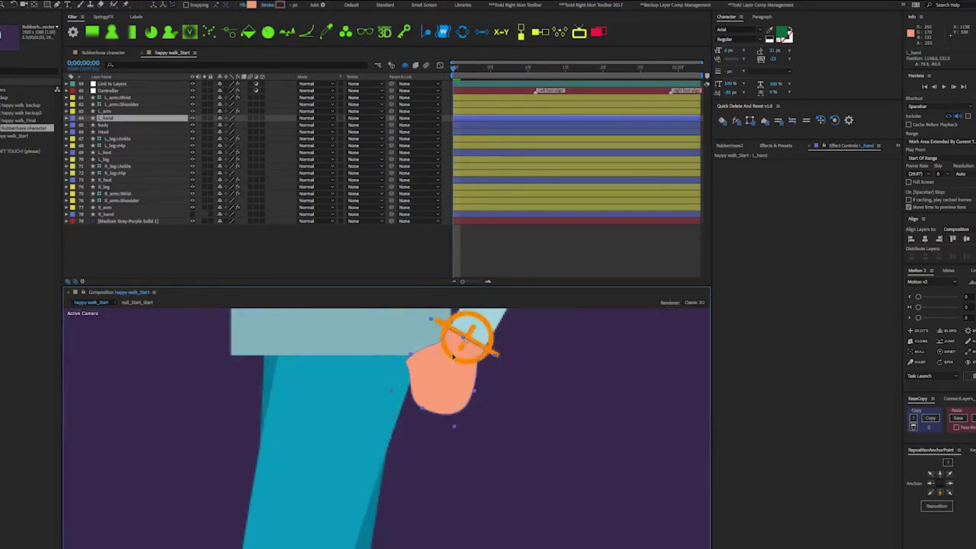
{"action": "key", "text": "Return"}
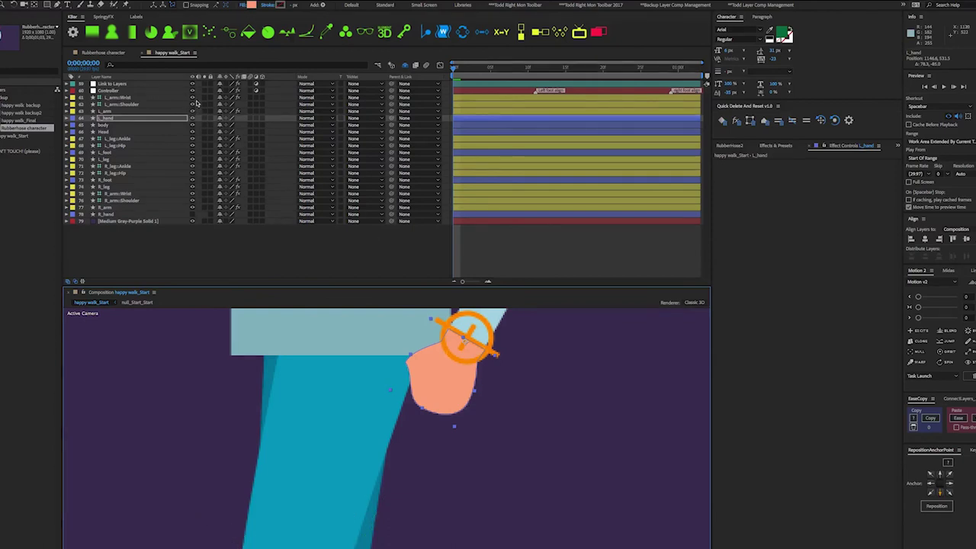
{"action": "left_click", "coordinate": [198, 109]}
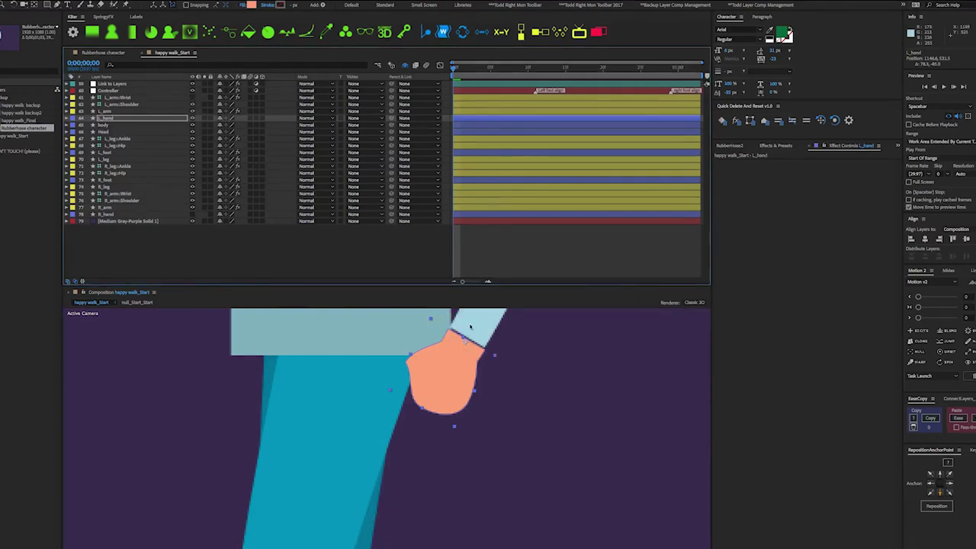
{"action": "left_click", "coordinate": [451, 361]}
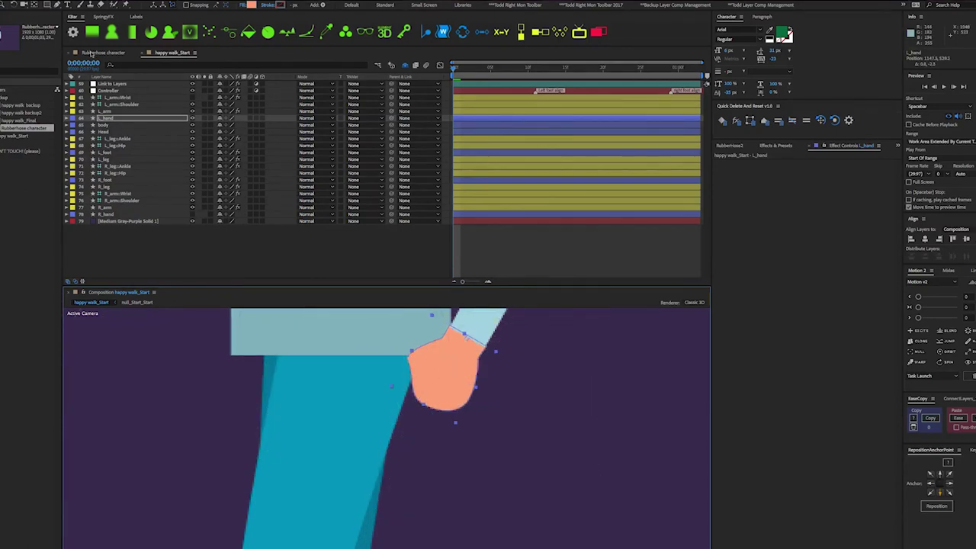
- Show the Left arm controllers and check the hand lines up with the wrist controller
{"action": "left_click", "coordinate": [115, 91]}
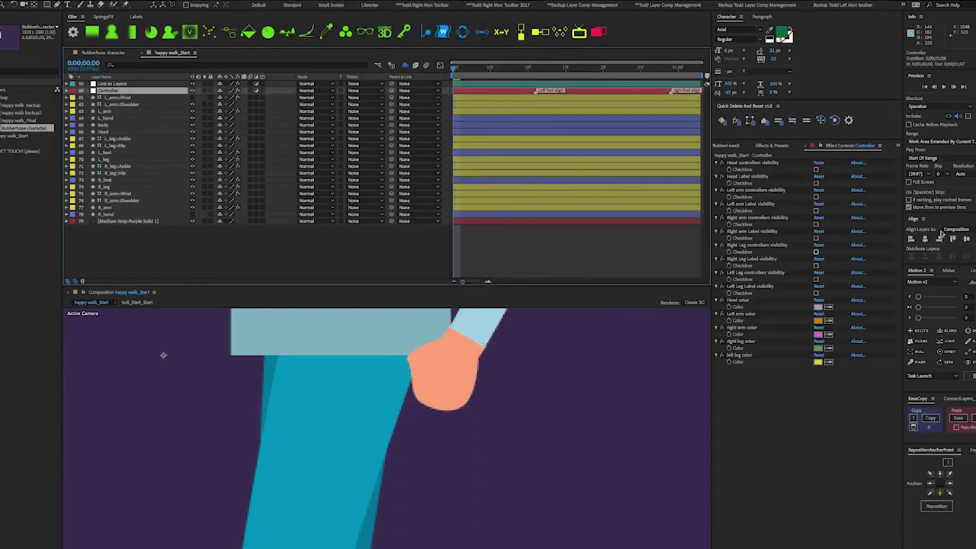
{"action": "left_click", "coordinate": [815, 197]}
{"action": "scroll", "coordinate": [504, 410], "scroll_direction": "up", "scroll_amount": 3}
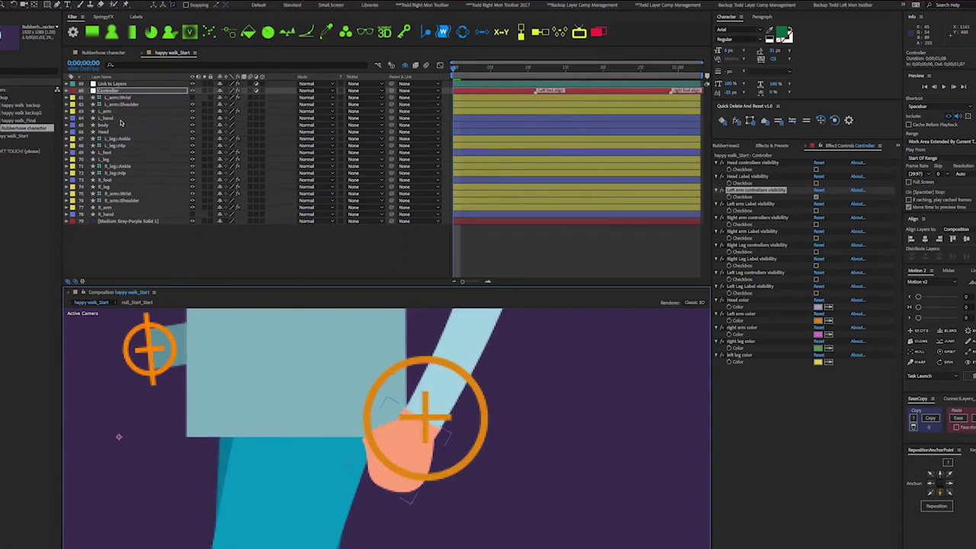
{"action": "left_click", "coordinate": [115, 118]}
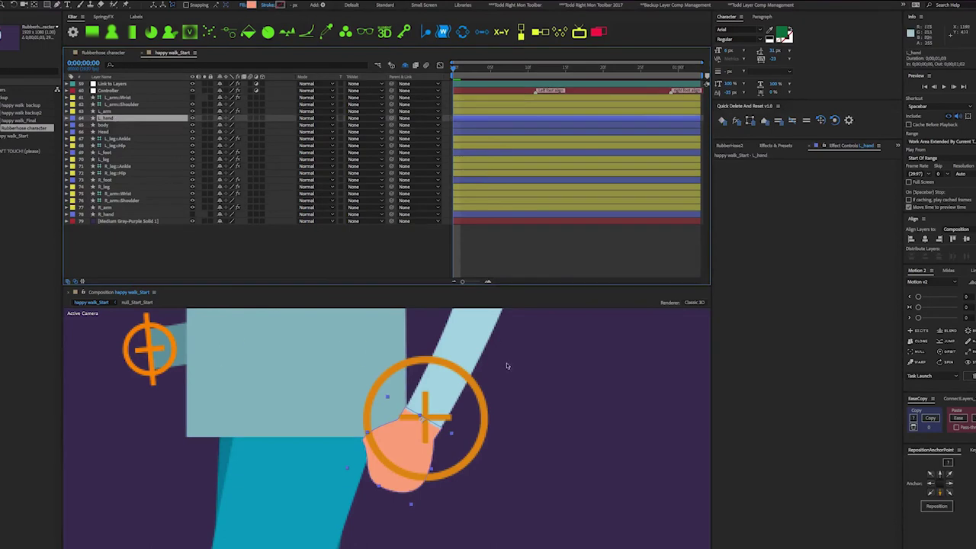
{"action": "scroll", "coordinate": [426, 431], "scroll_direction": "up", "scroll_amount": 2}
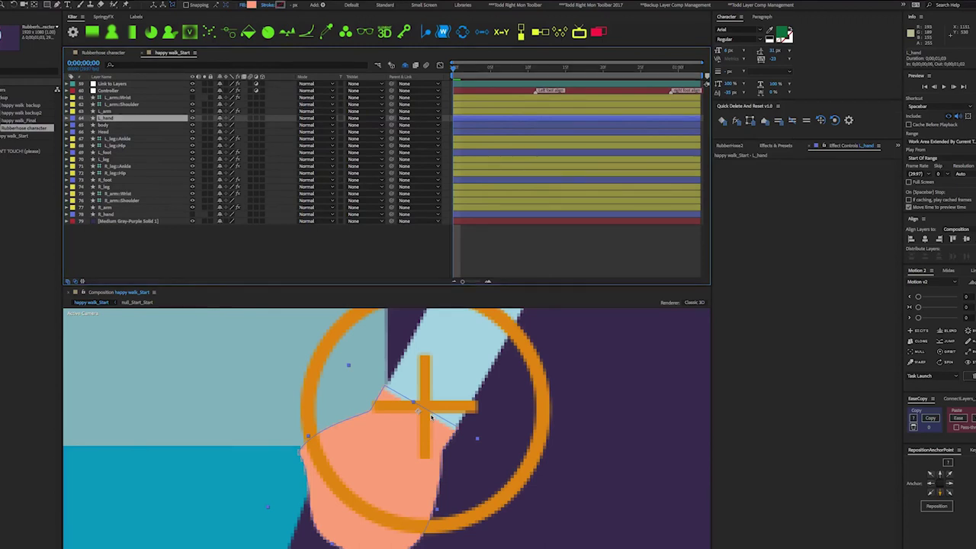
{"action": "scroll", "coordinate": [431, 417], "scroll_direction": "down", "scroll_amount": 3}
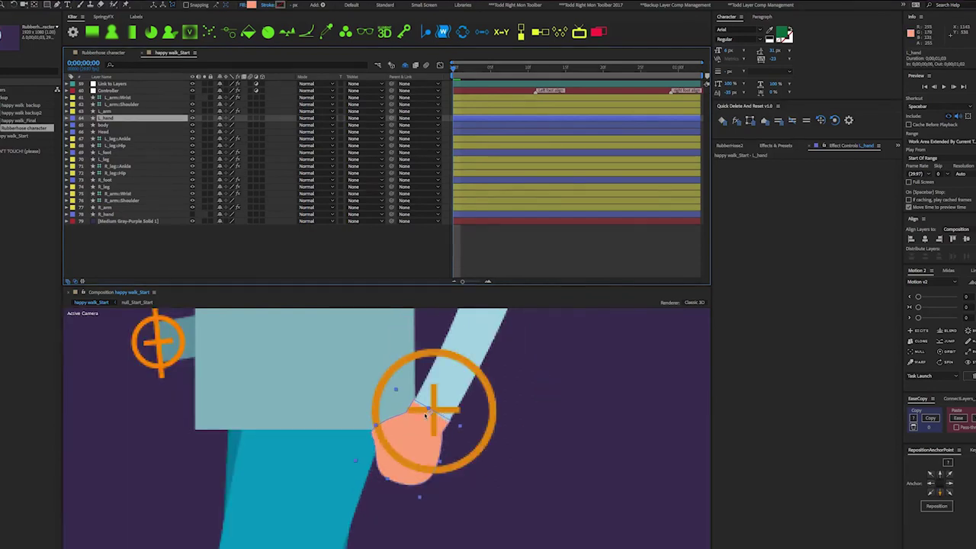
{"action": "scroll", "coordinate": [425, 414], "scroll_direction": "up", "scroll_amount": 2}
{"action": "scroll", "coordinate": [440, 420], "scroll_direction": "down", "scroll_amount": 2}
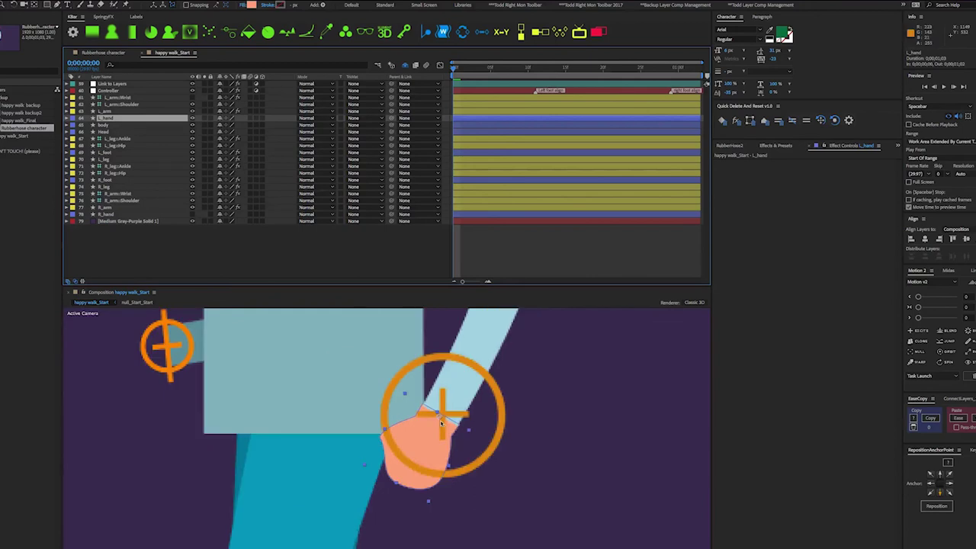
{"action": "scroll", "coordinate": [441, 414], "scroll_direction": "up", "scroll_amount": 2}
{"action": "scroll", "coordinate": [467, 419], "scroll_direction": "down", "scroll_amount": 4}
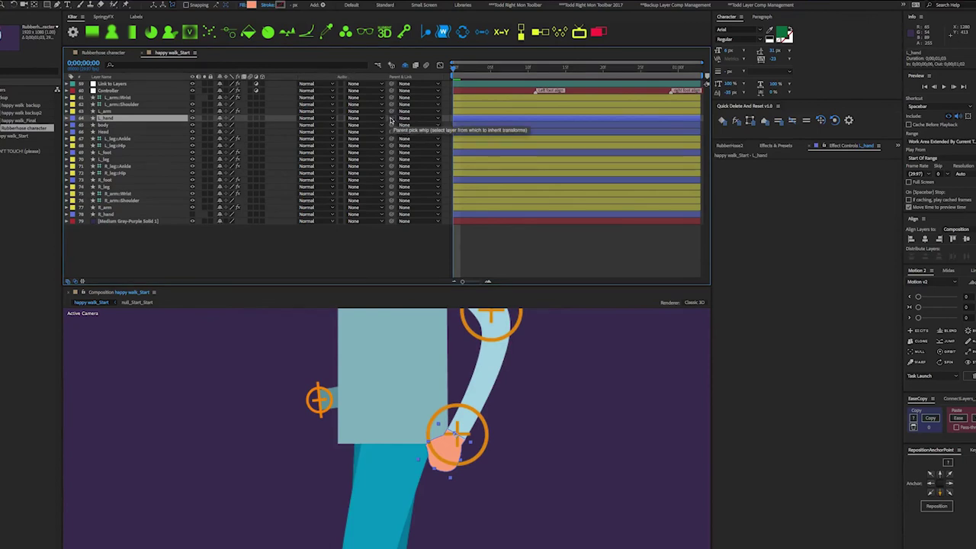
- Parent L_hand to 61. L_arm::Wrist, hide the left arm controllers, and preview the walk
{"action": "left_click_drag", "start_coordinate": [390, 120], "coordinate": [156, 102]}
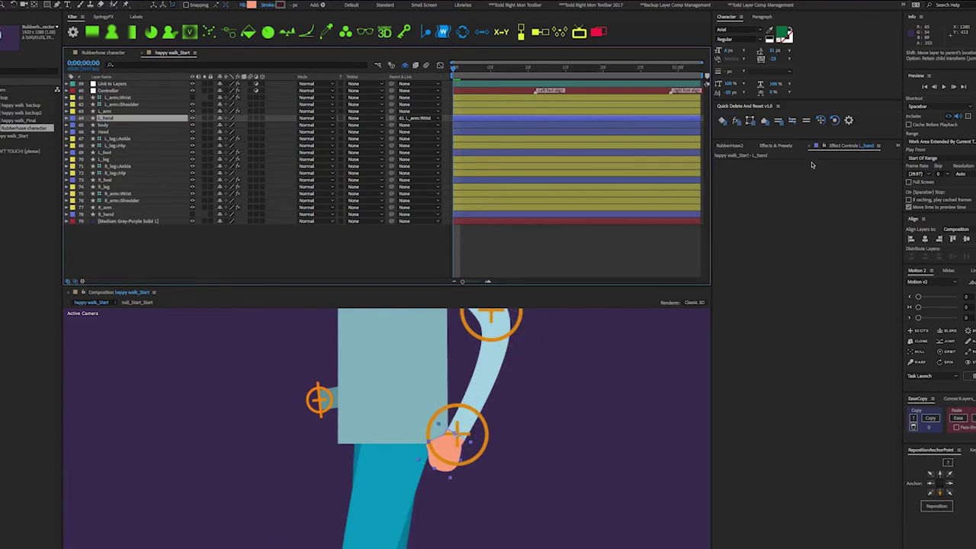
{"action": "left_click", "coordinate": [112, 91]}
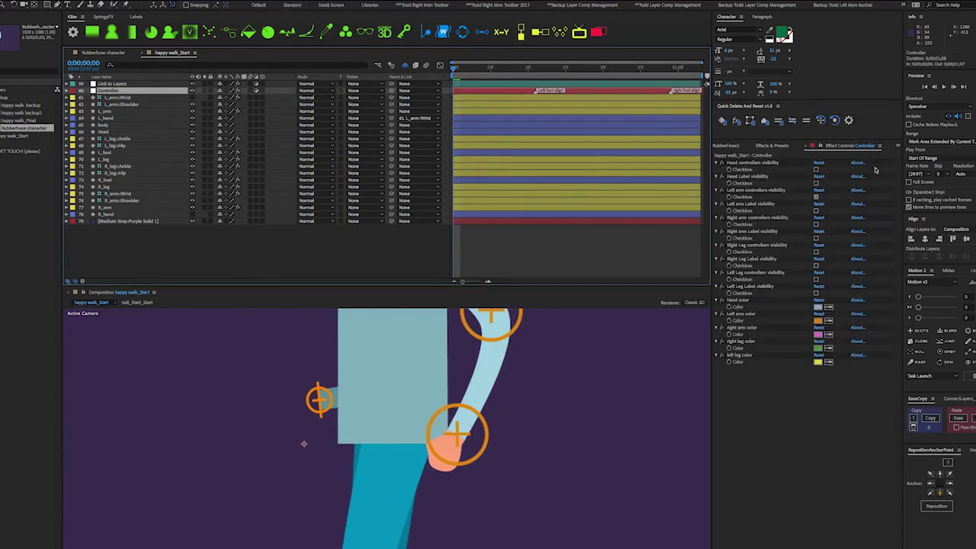
{"action": "left_click", "coordinate": [815, 198]}
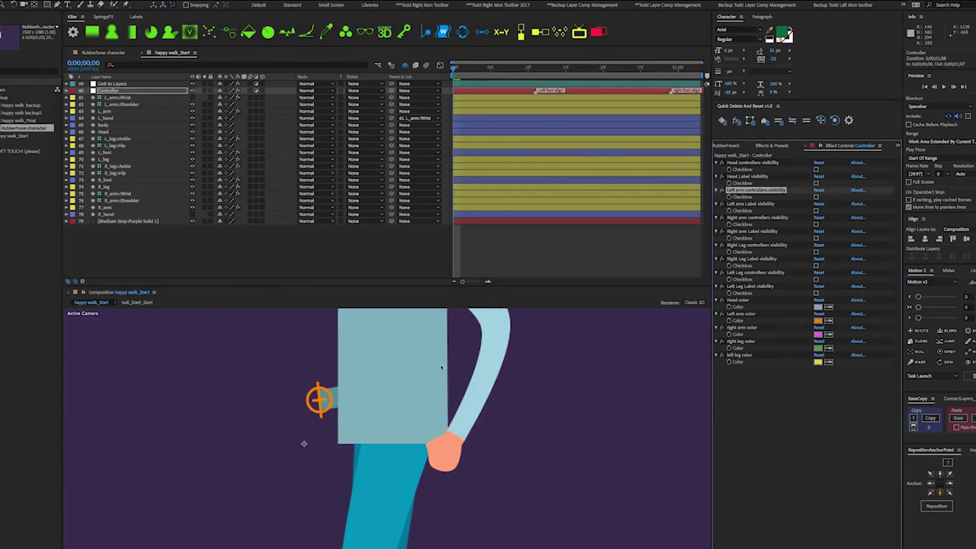
{"action": "key", "text": "space"}
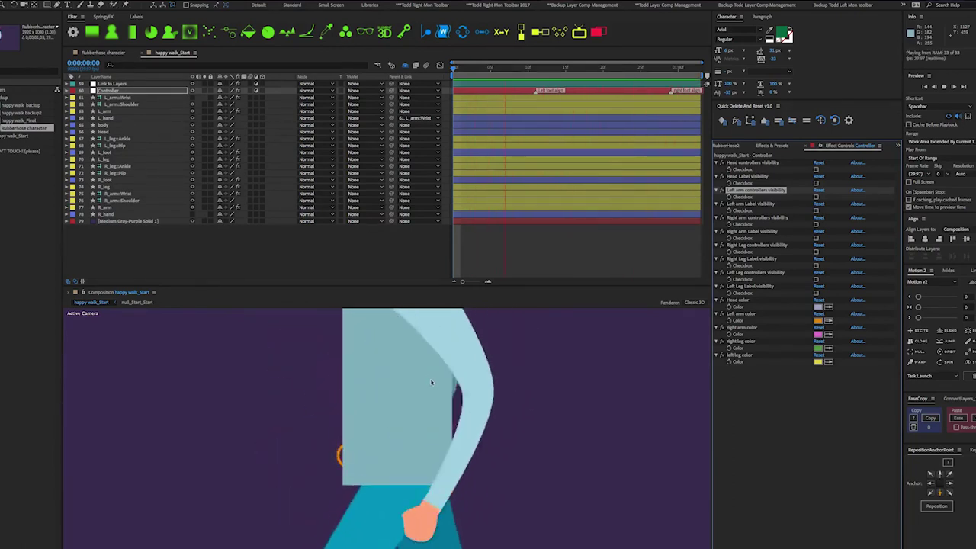
{"action": "key", "text": "space"}
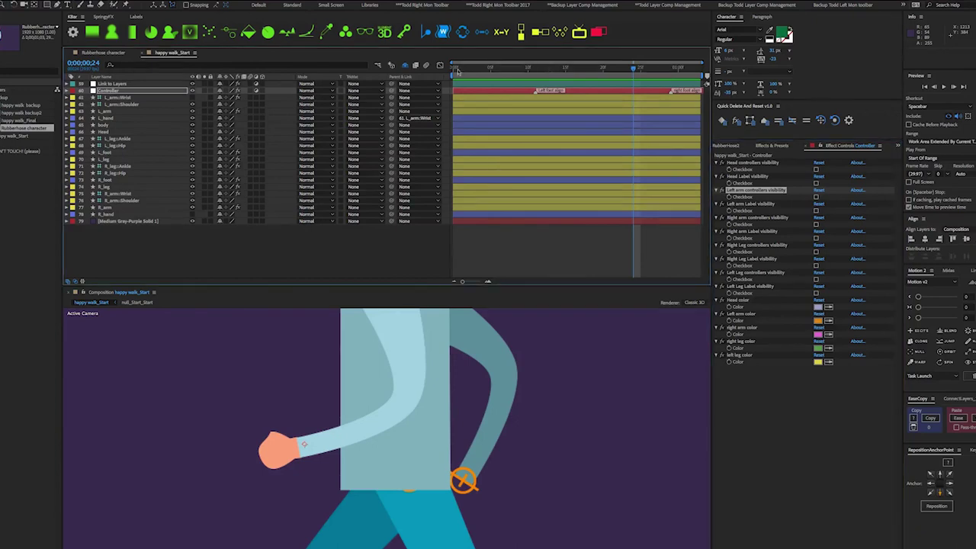
- From the first frame, select R_hand and solo the right arm and hand layers to preview them
{"action": "key", "text": "Home"}
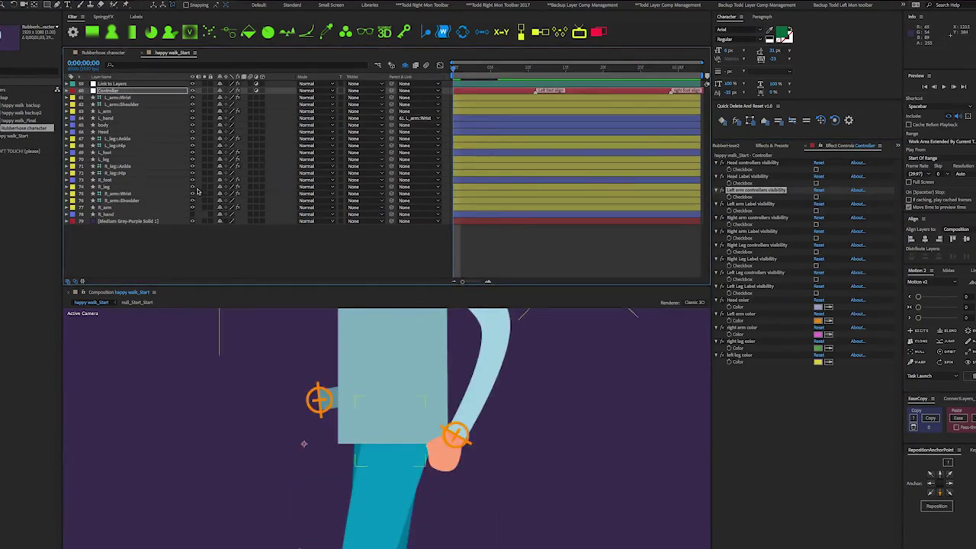
{"action": "left_click_drag", "start_coordinate": [448, 448], "coordinate": [389, 397]}
{"action": "scroll", "coordinate": [389, 397], "scroll_direction": "up", "scroll_amount": 3}
{"action": "left_click", "coordinate": [493, 467]}
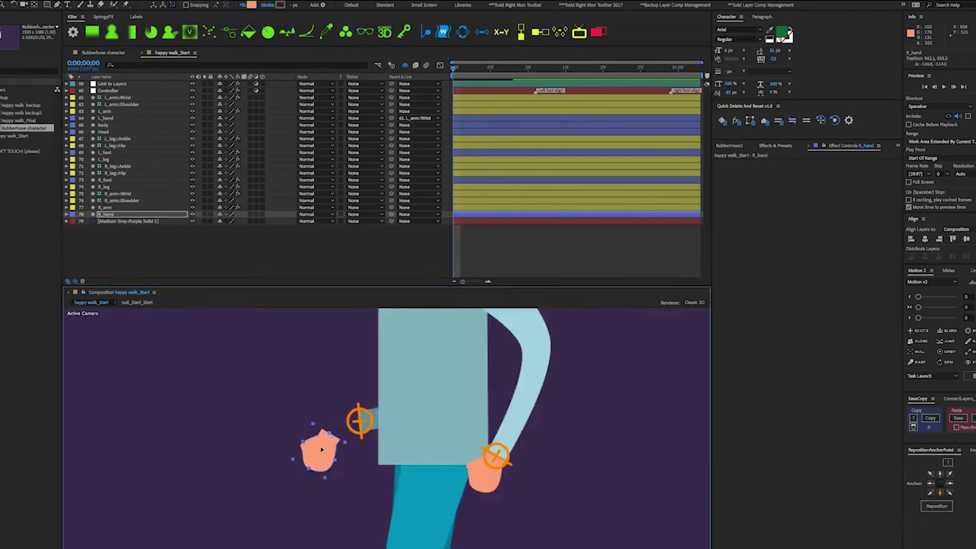
{"action": "left_click_drag", "start_coordinate": [204, 193], "coordinate": [204, 214]}
{"action": "key", "text": "space"}
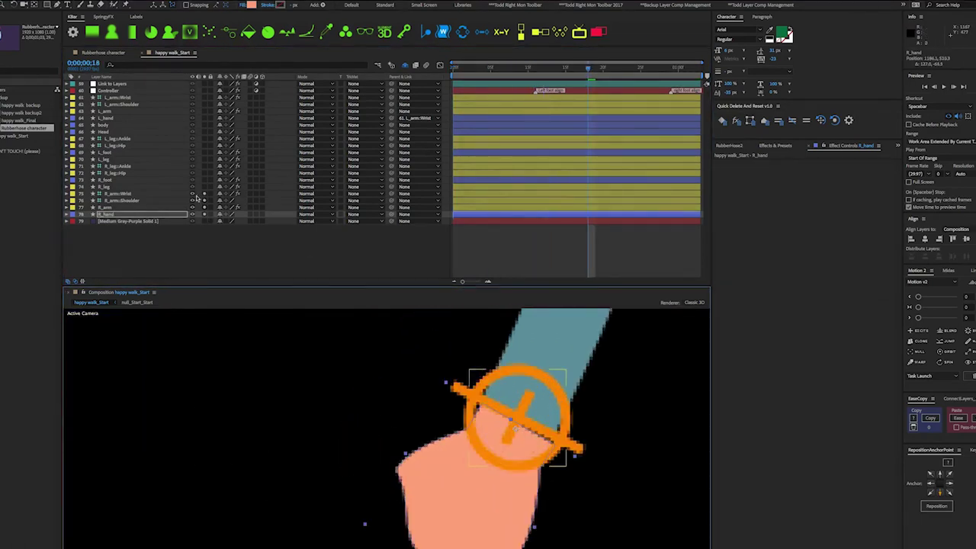
- Show the Right arm controllers, parent R_hand to 75. R_arm::Wrist, and restore the full character
{"action": "left_click", "coordinate": [851, 145]}
{"action": "left_click", "coordinate": [813, 227]}
{"action": "left_click", "coordinate": [816, 224]}
{"action": "left_click_drag", "start_coordinate": [204, 193], "coordinate": [203, 213]}
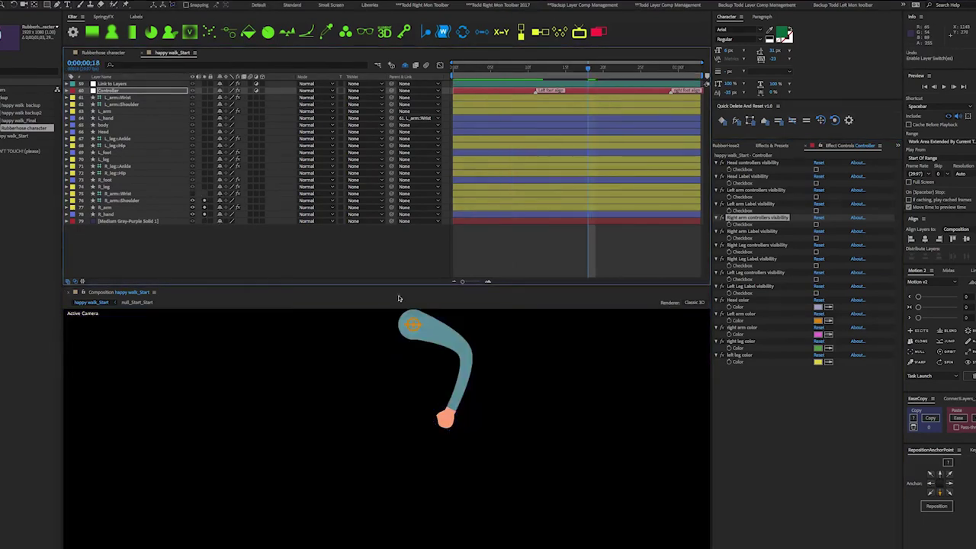
{"action": "left_click", "coordinate": [386, 231]}
{"action": "key", "text": "ctrl+z"}
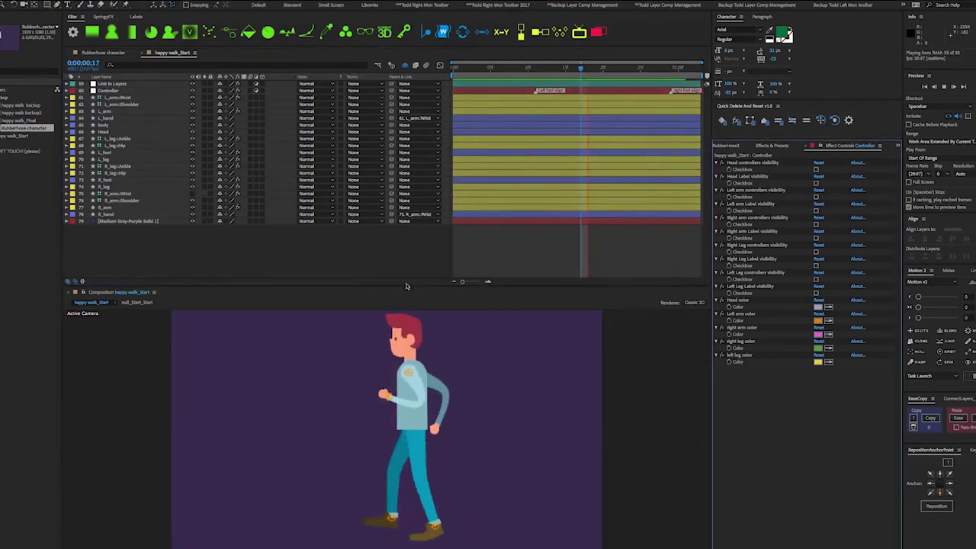
- Enlarge the Composition viewer by shrinking the timeline panel beneath it
{"action": "left_click_drag", "start_coordinate": [405, 286], "coordinate": [404, 217]}
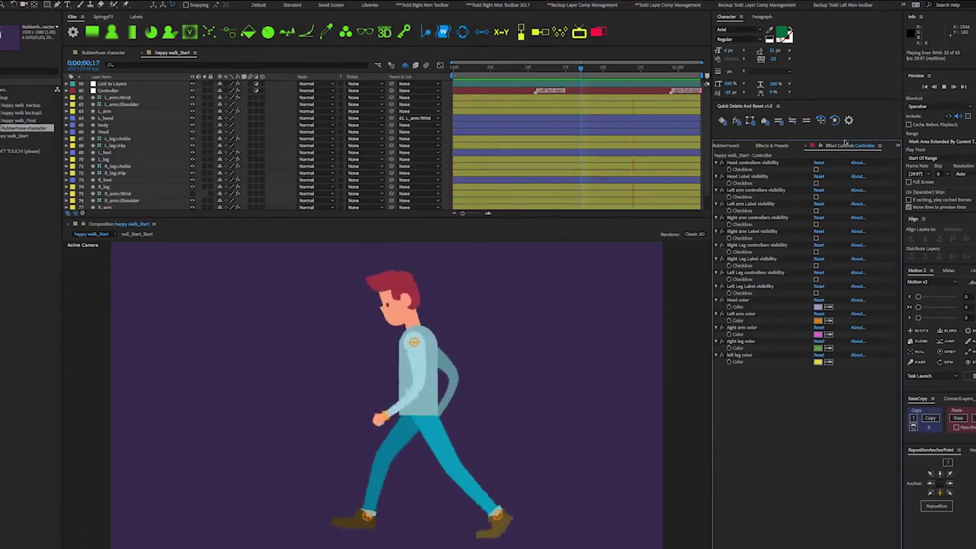
{"action": "left_click", "coordinate": [111, 85]}
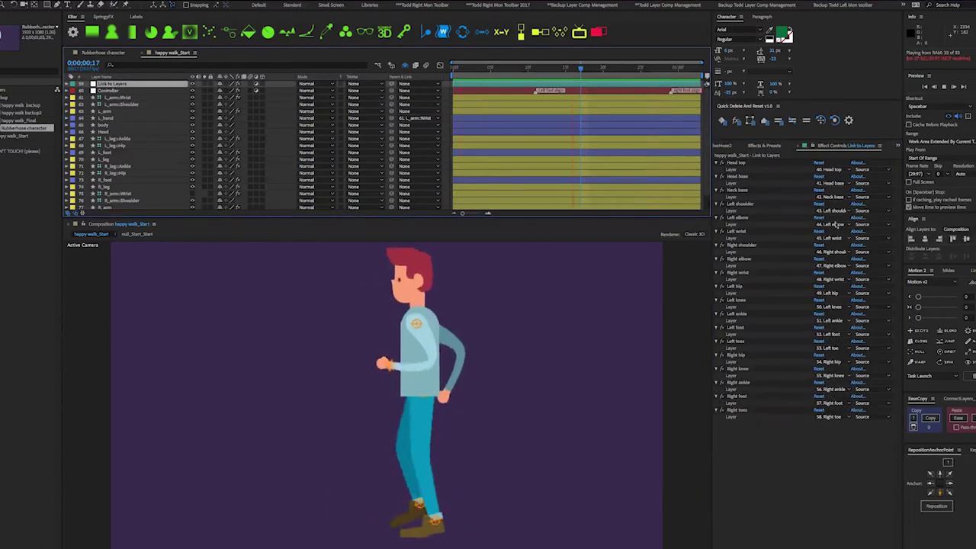